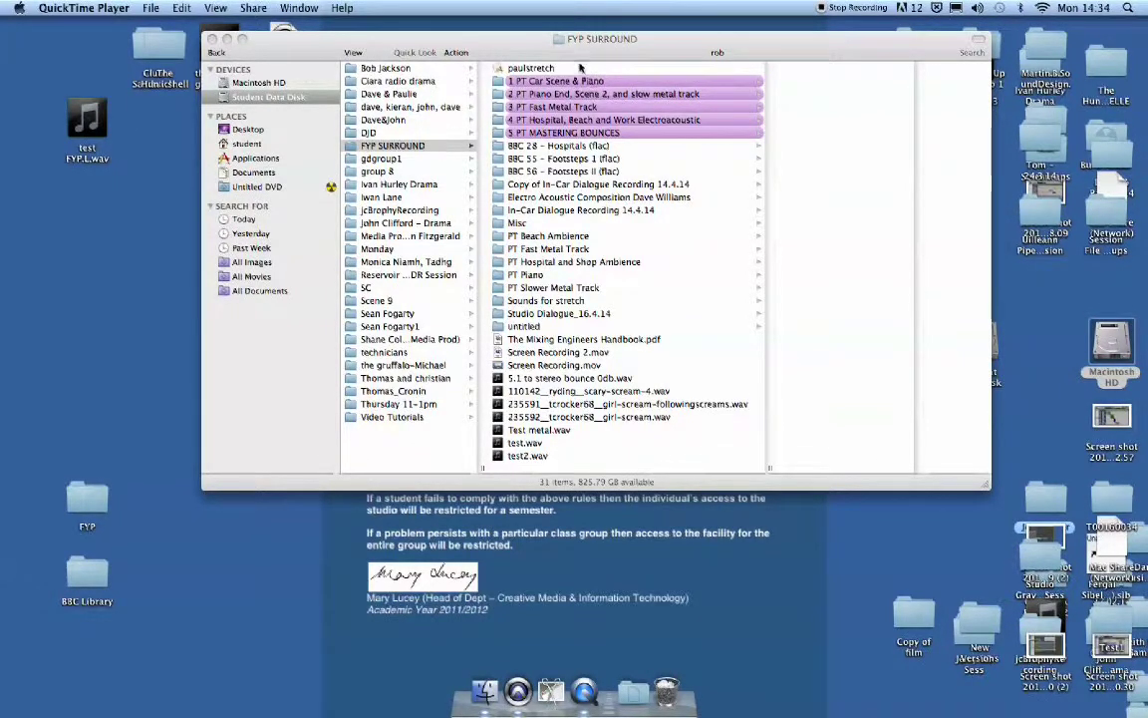
Step: Check the size and details of the FYP SURROUND folder, and close its information window
left_click(344, 144)
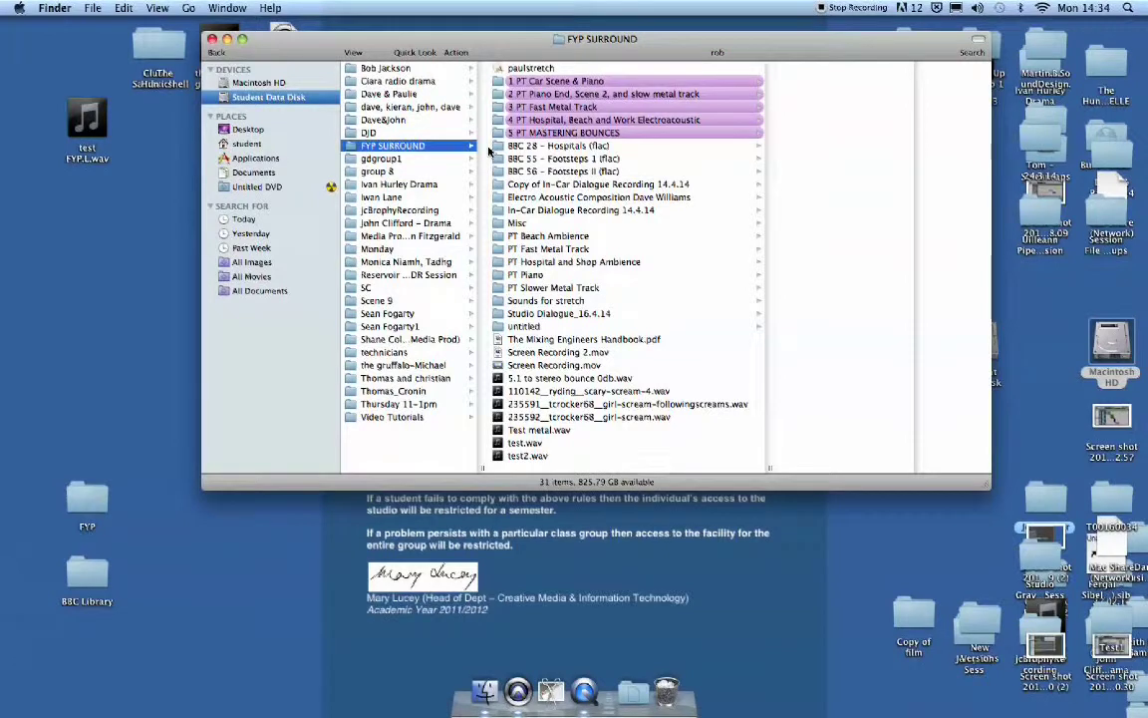
key("super+i")
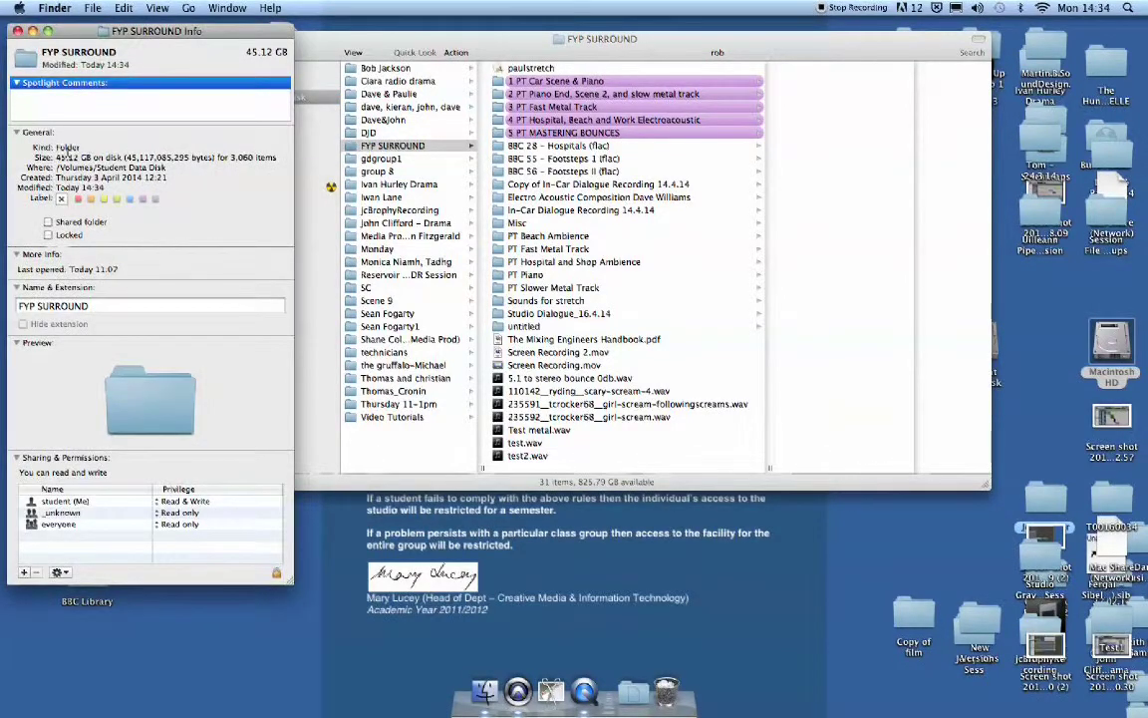
left_click(17, 31)
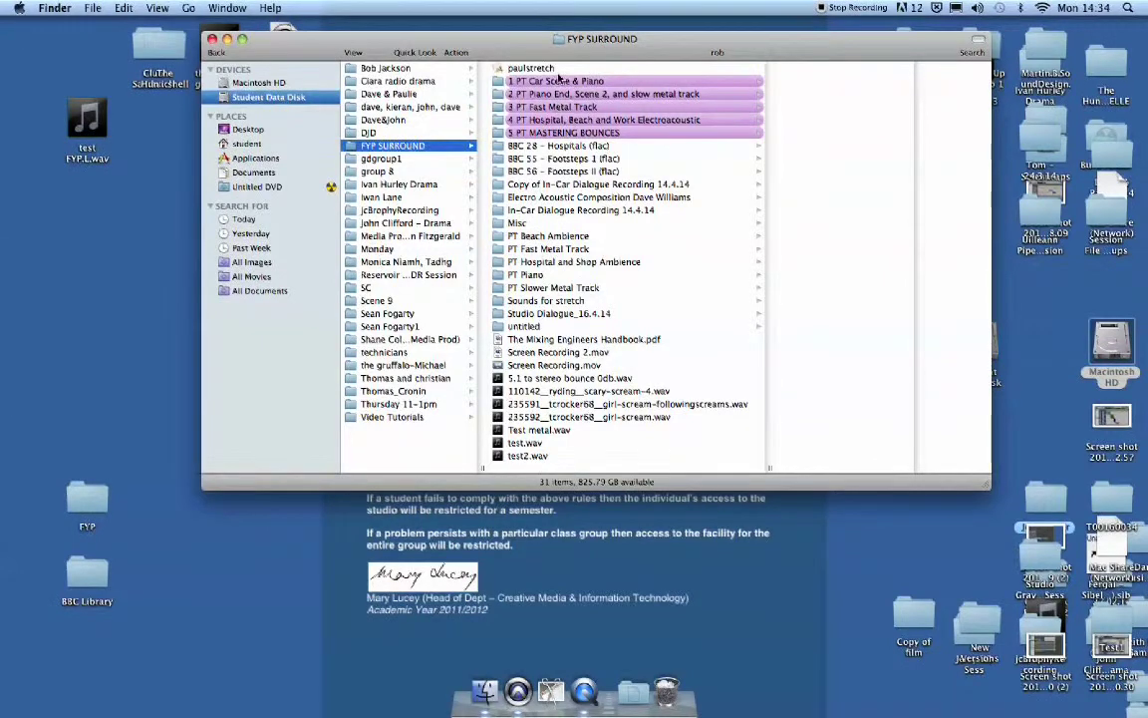
Step: Examine the contents of the project folders inside FYP SURROUND, from 1 PT Car Scene & Piano through to PT Piano
left_click(559, 82)
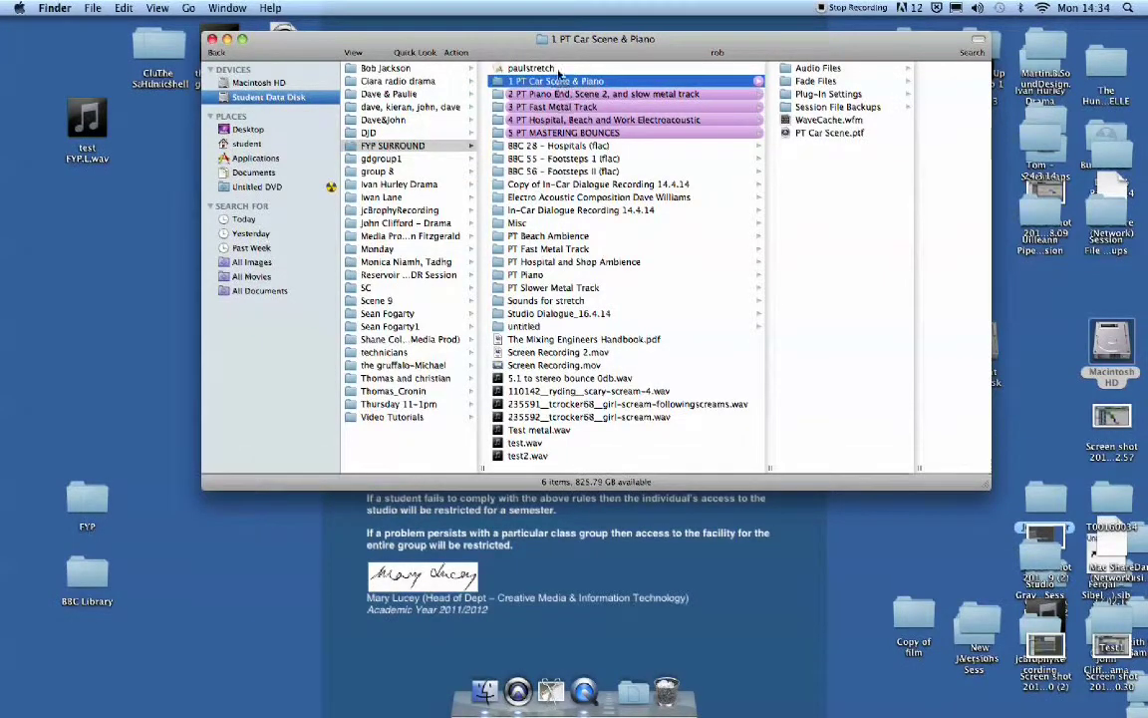
left_click(576, 184)
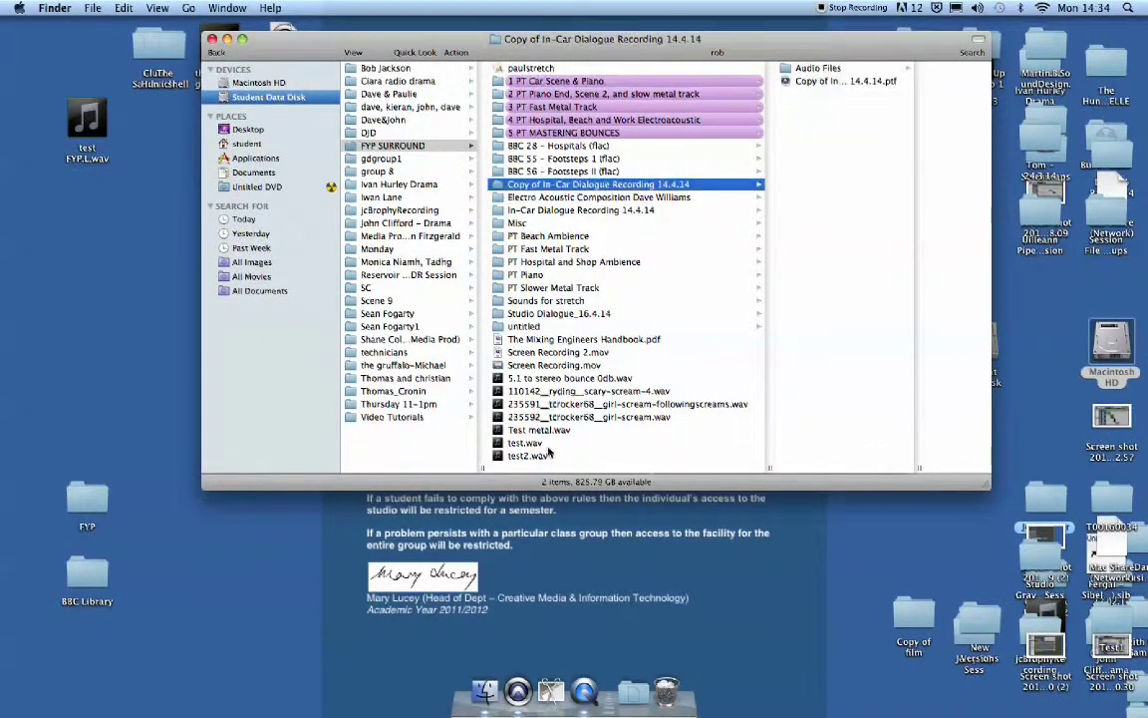
left_click(543, 198)
left_click(535, 211)
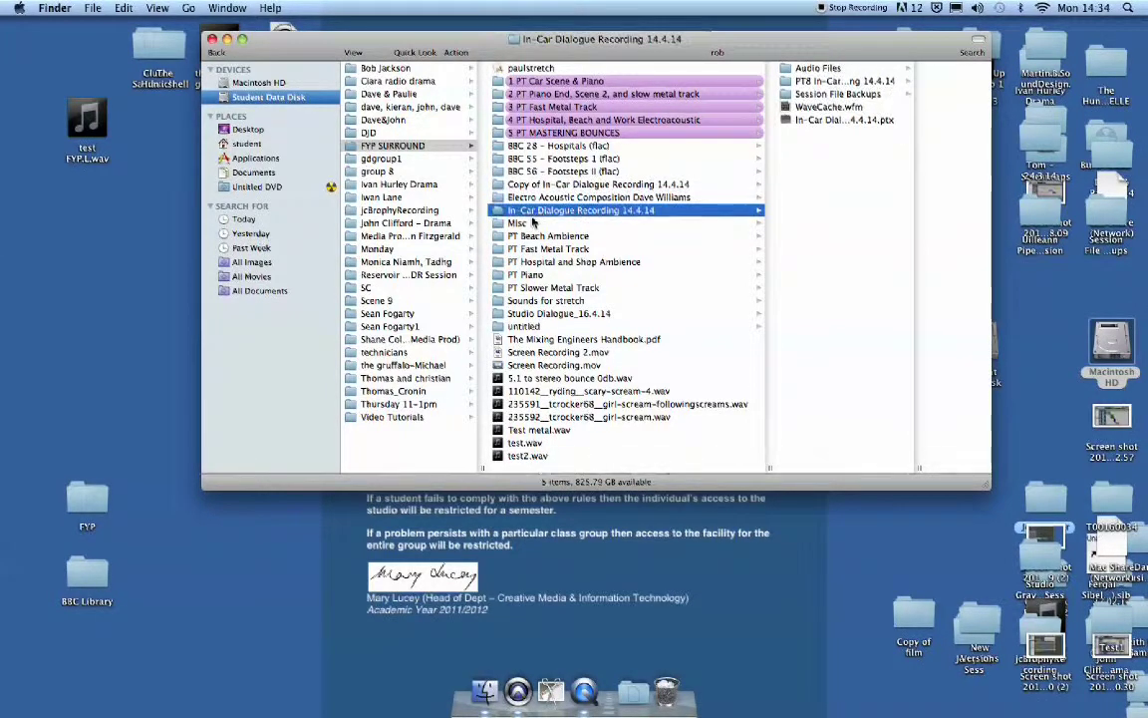
left_click(533, 223)
left_click(533, 236)
left_click(534, 250)
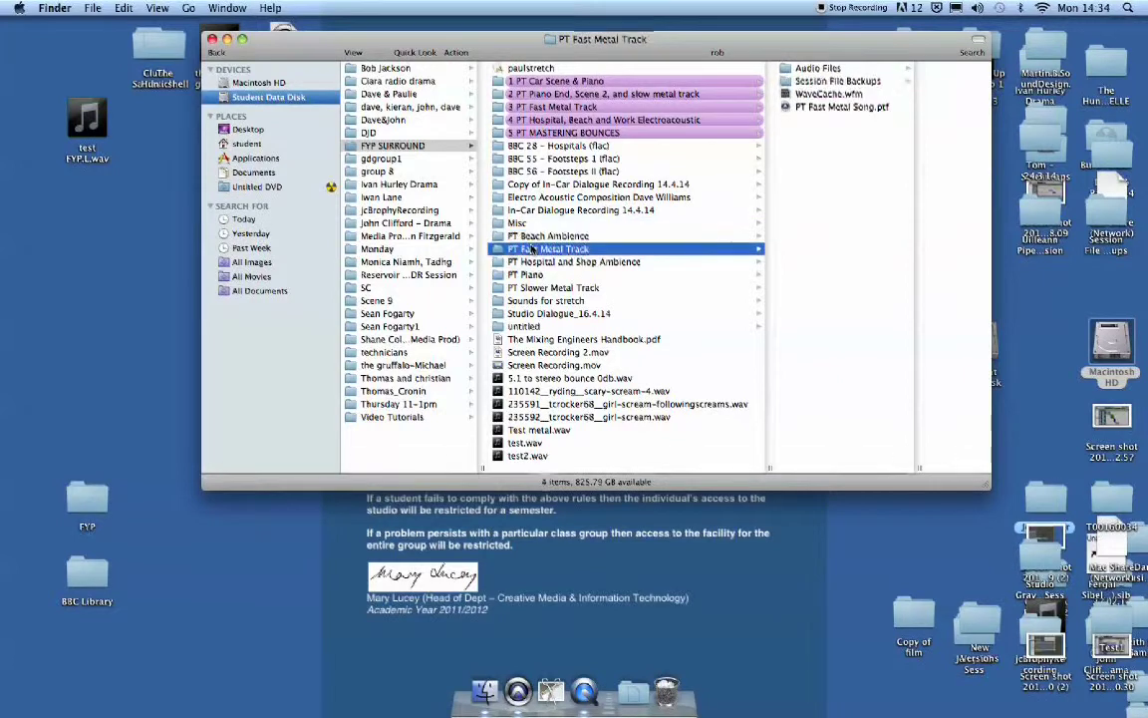
left_click(530, 262)
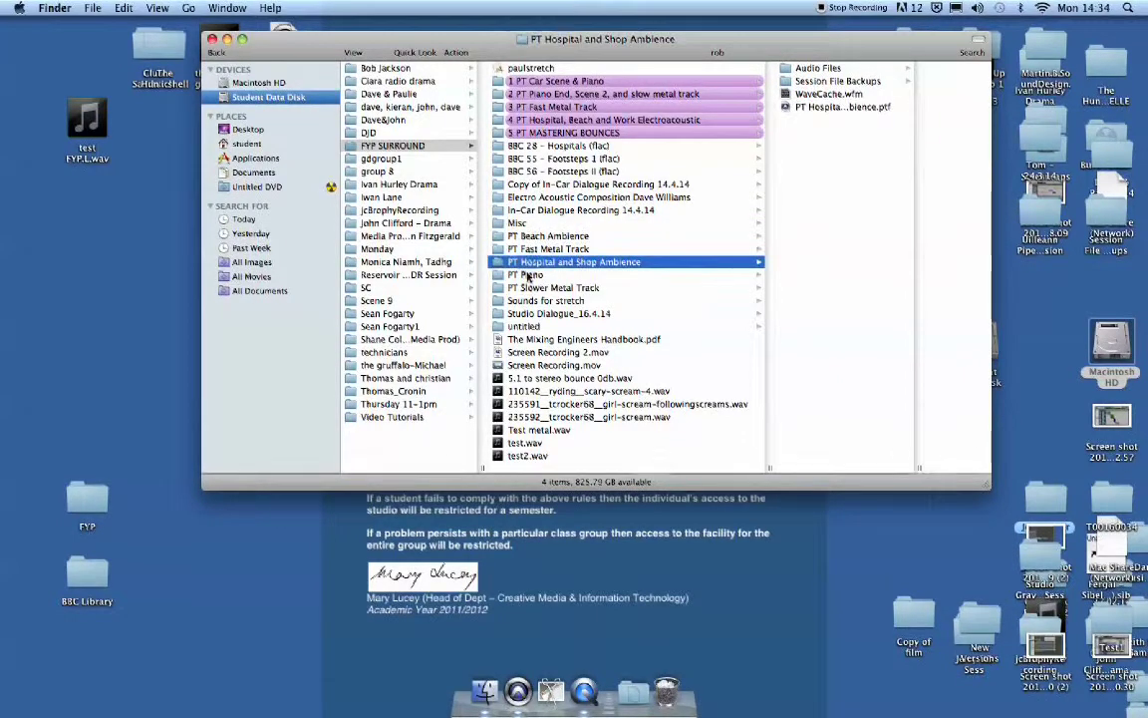
left_click(529, 275)
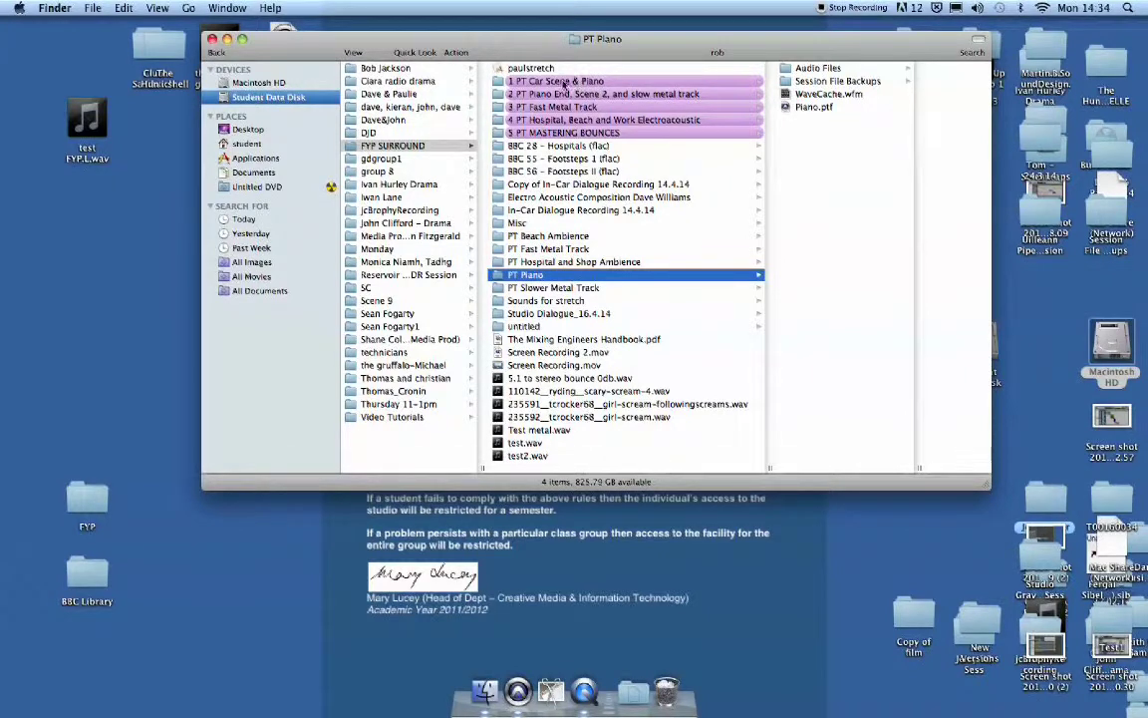
Step: Open the PT Car Scene.ptf session from 1 PT Car Scene & Piano, discarding the Mastering Session changes and dismissing the sync alert
left_click(503, 81)
left_click(543, 121)
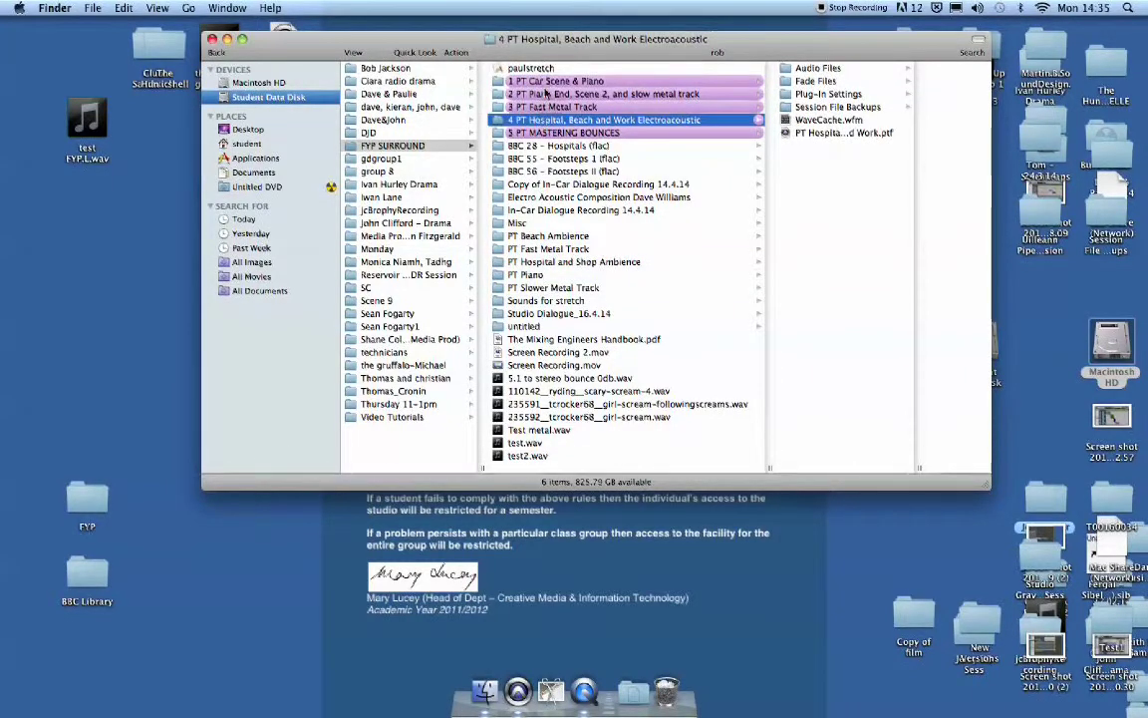
left_click(550, 81)
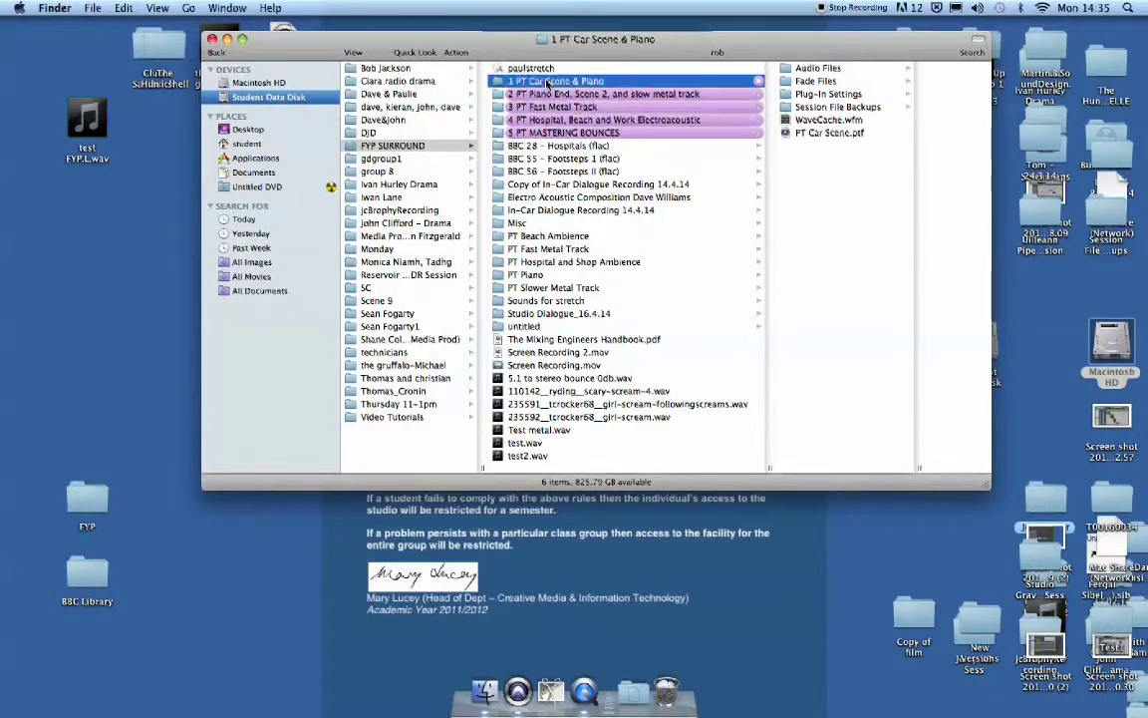
double_click(813, 133)
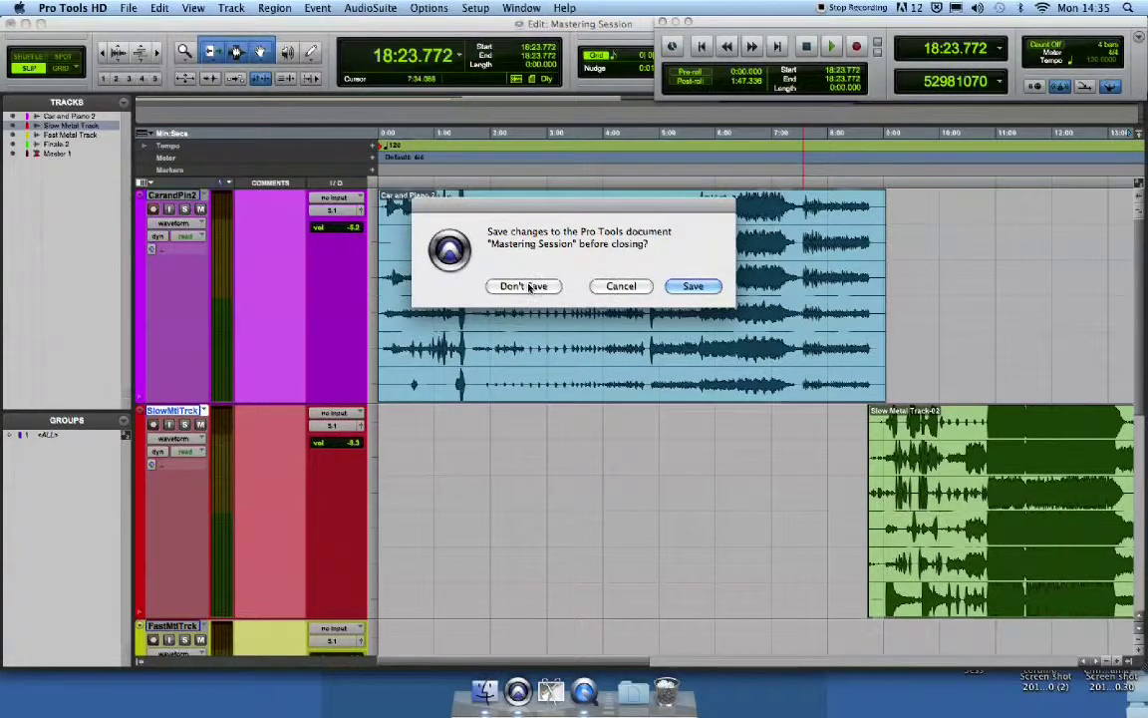
left_click(530, 286)
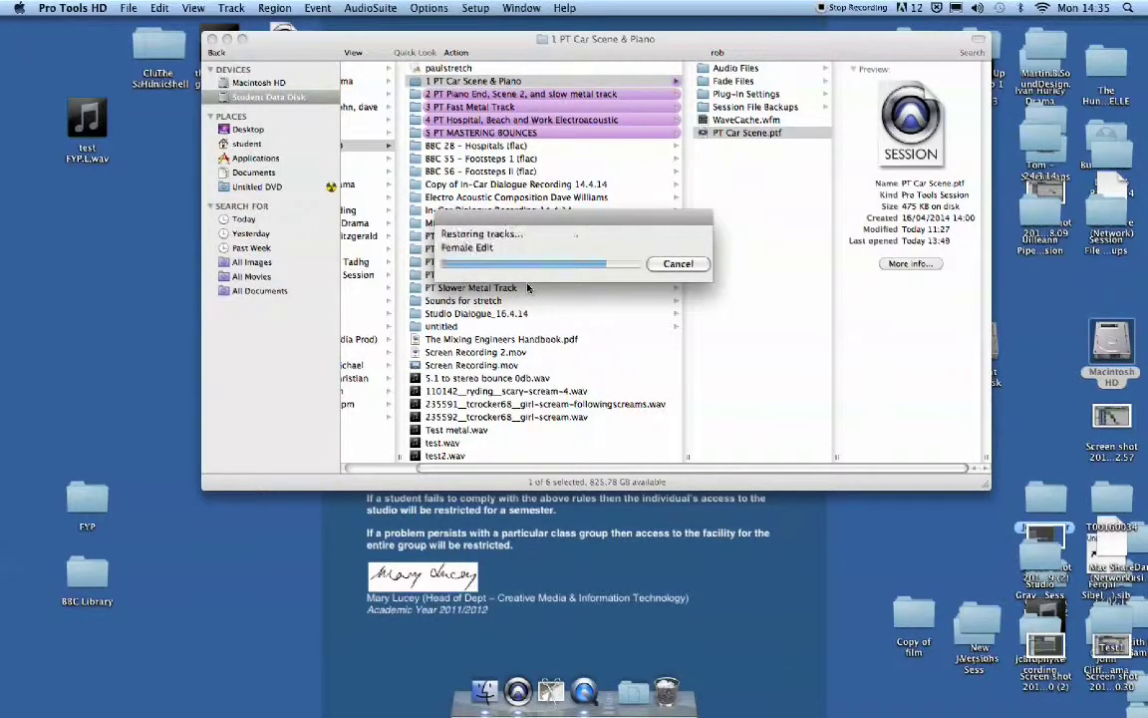
key("Return")
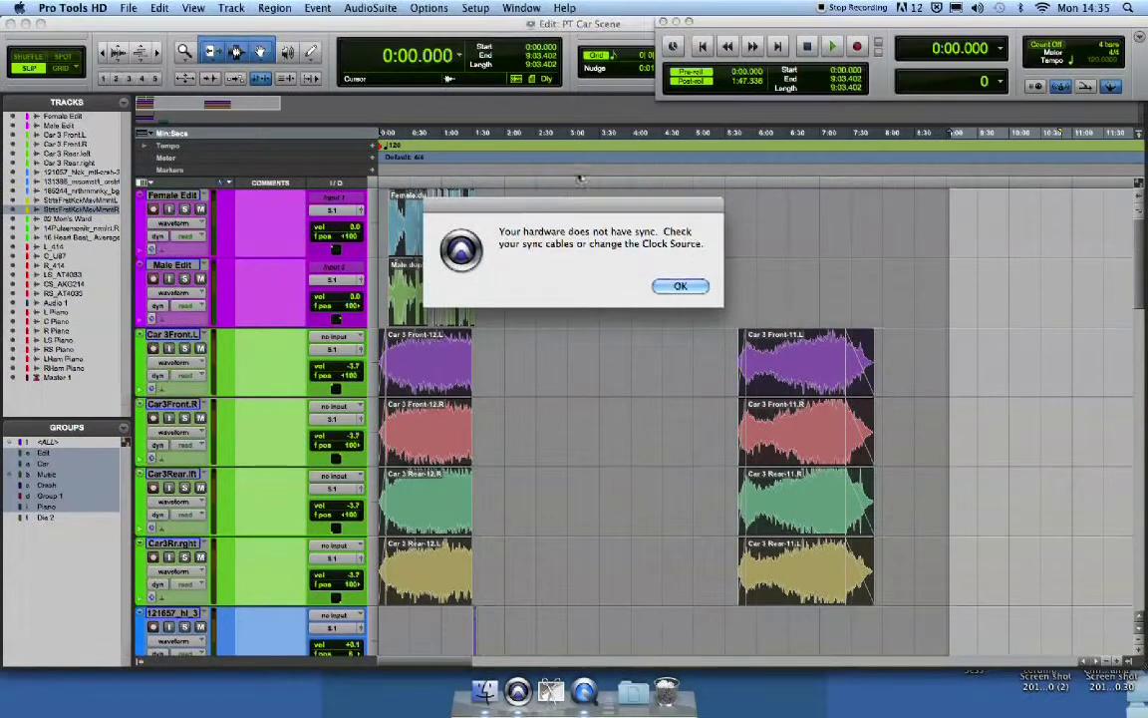
left_click(679, 286)
Step: Return the playhead to the session start and examine the tracks in the Edit window from Female Edit down to the piano tracks
left_click(626, 183)
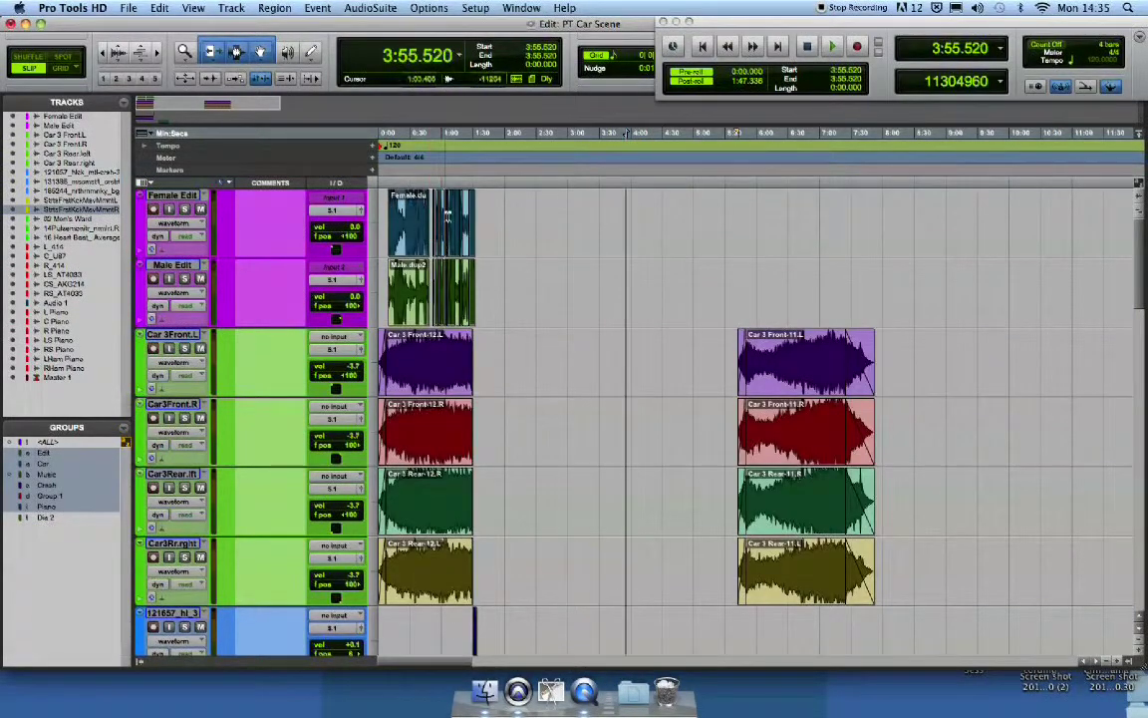
key("Return")
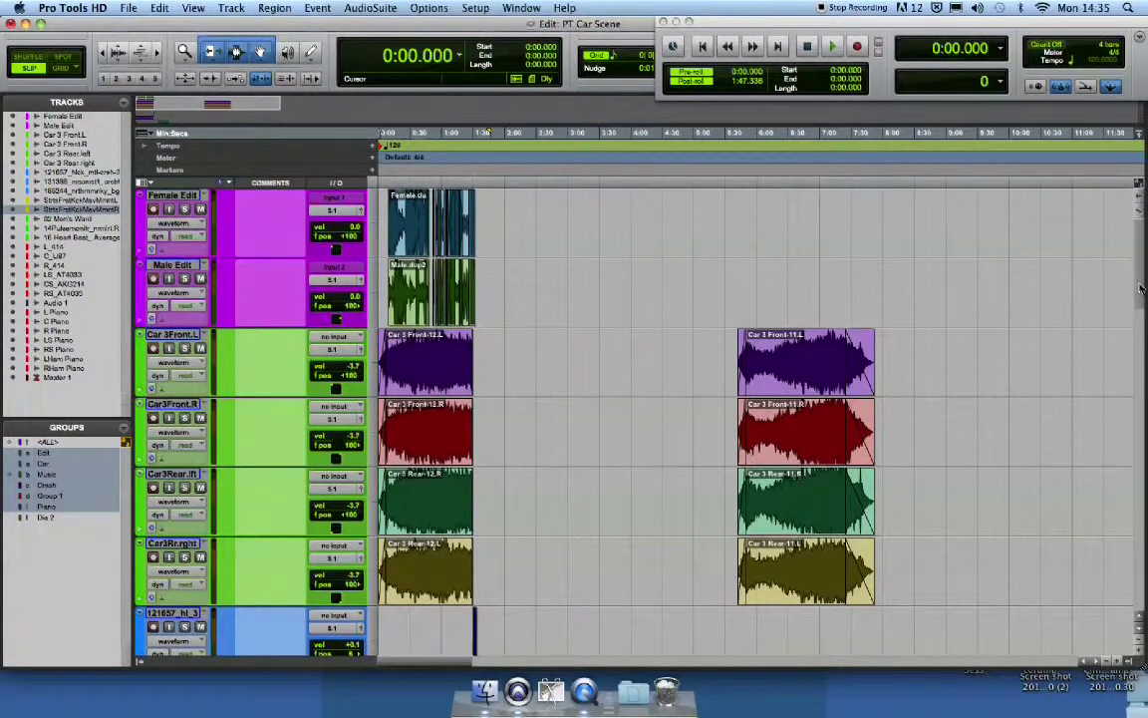
scroll(169, 299, "down", 2)
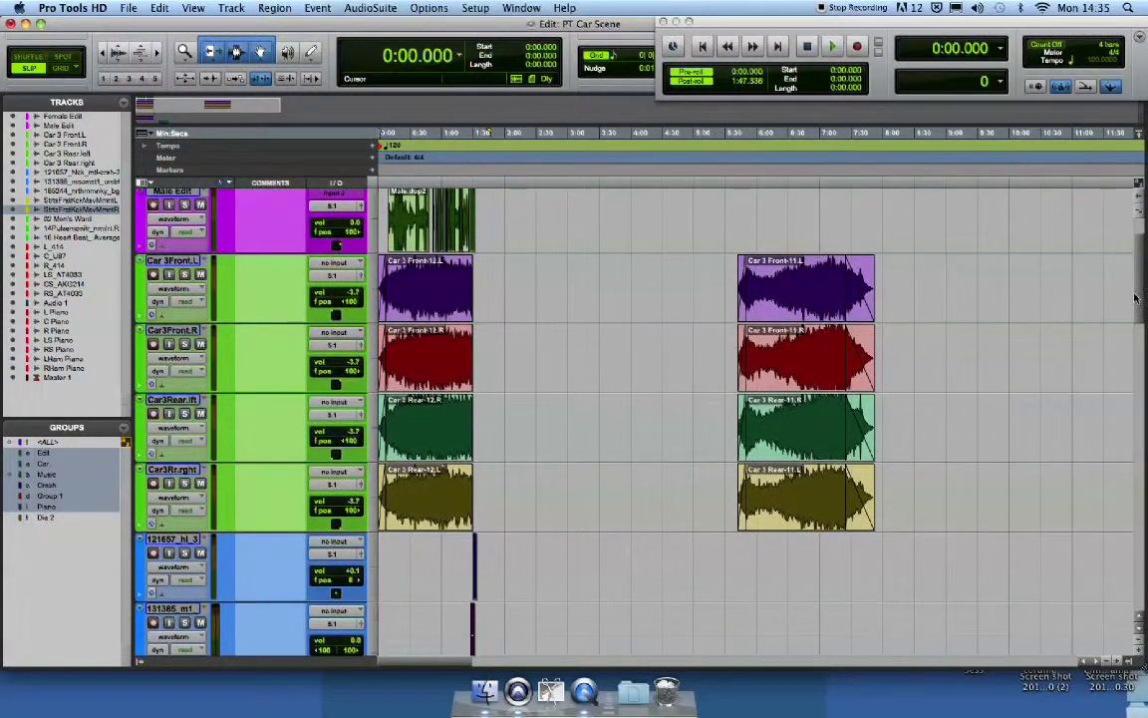
scroll(1127, 345, "down", 5)
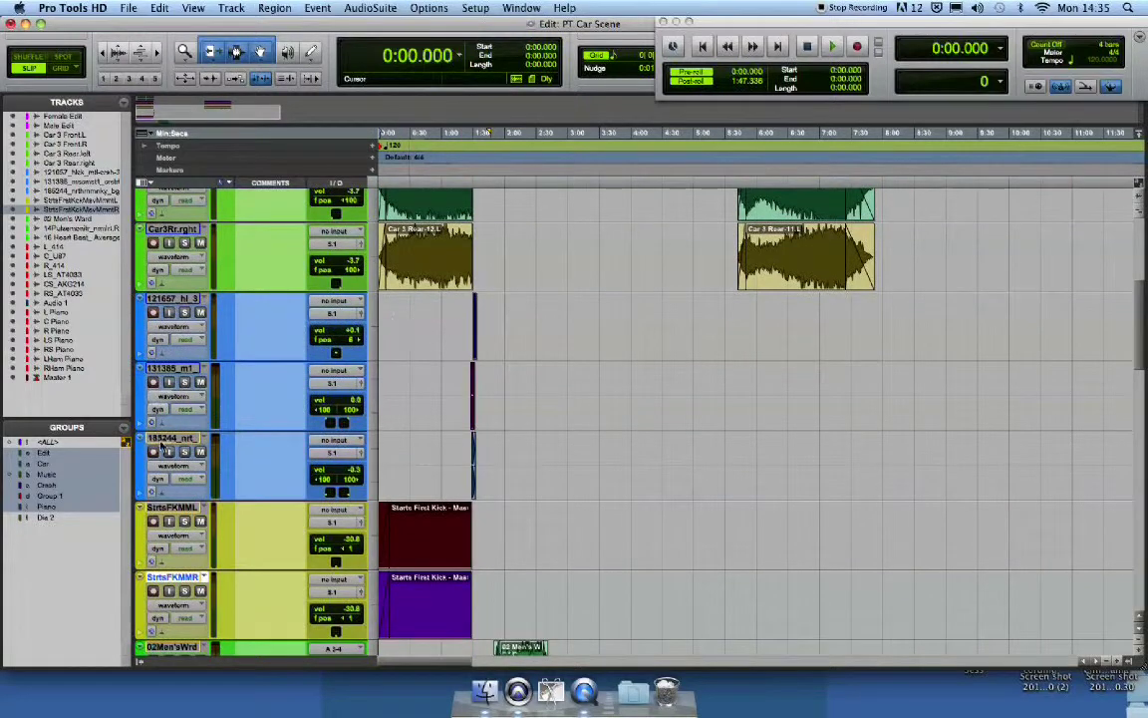
scroll(1141, 380, "down", 5)
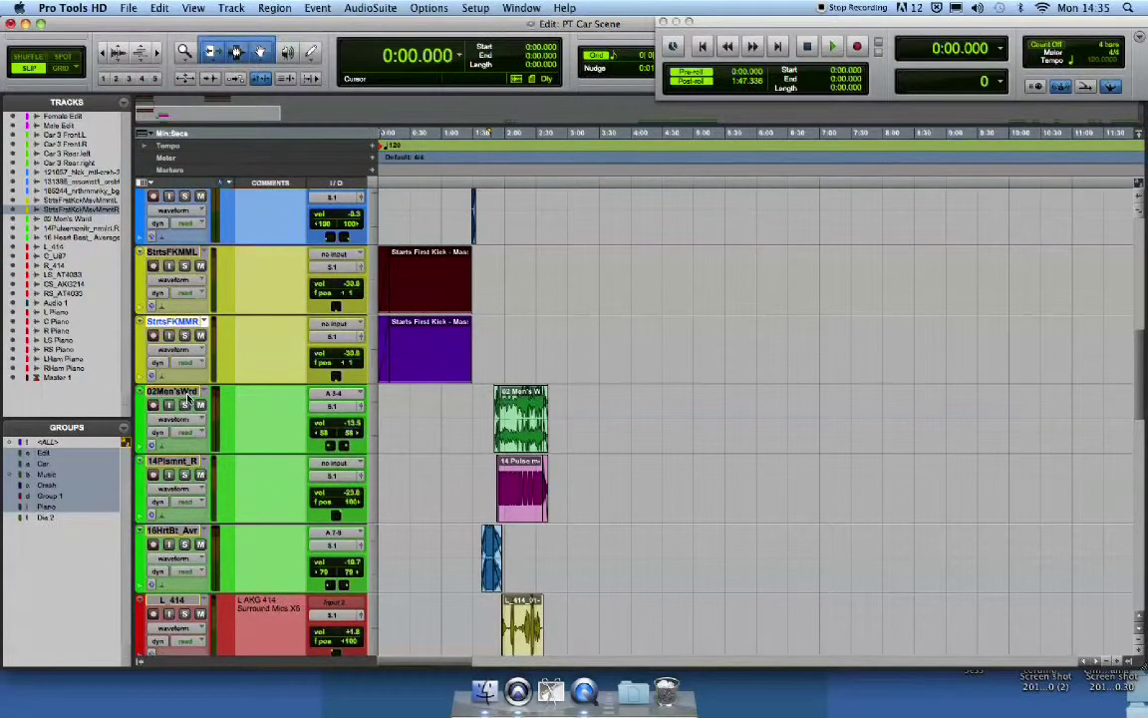
scroll(1143, 343, "down", 2)
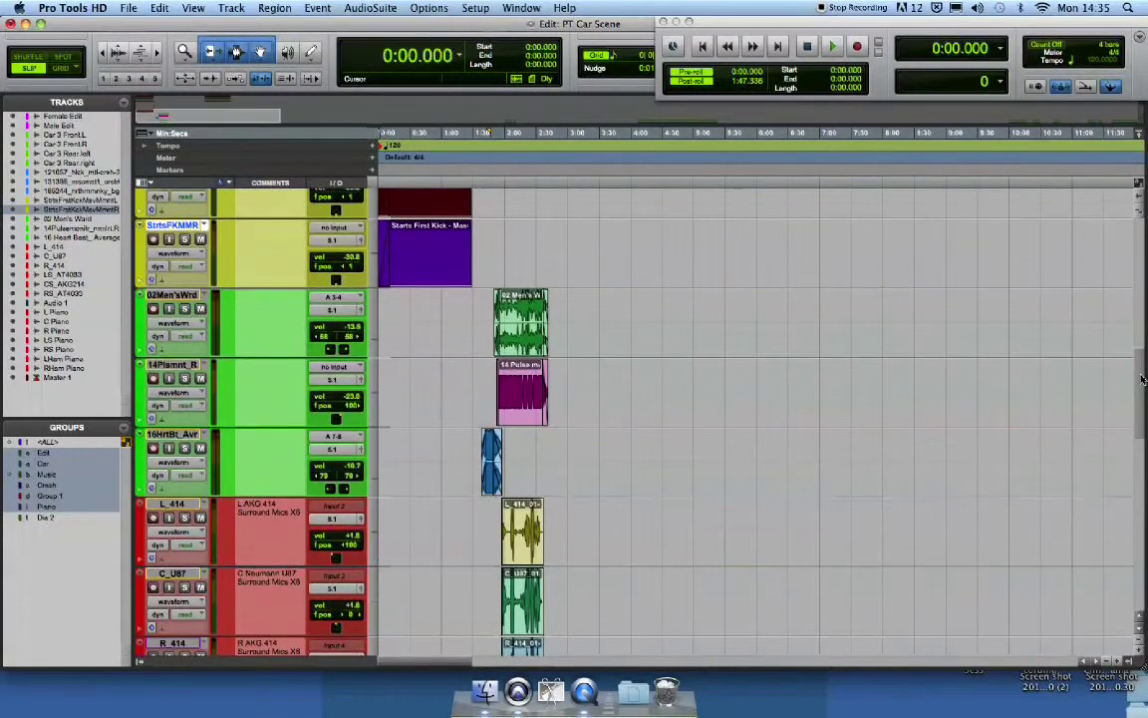
left_click_drag(1142, 380, 1139, 420)
scroll(229, 221, "down", 2)
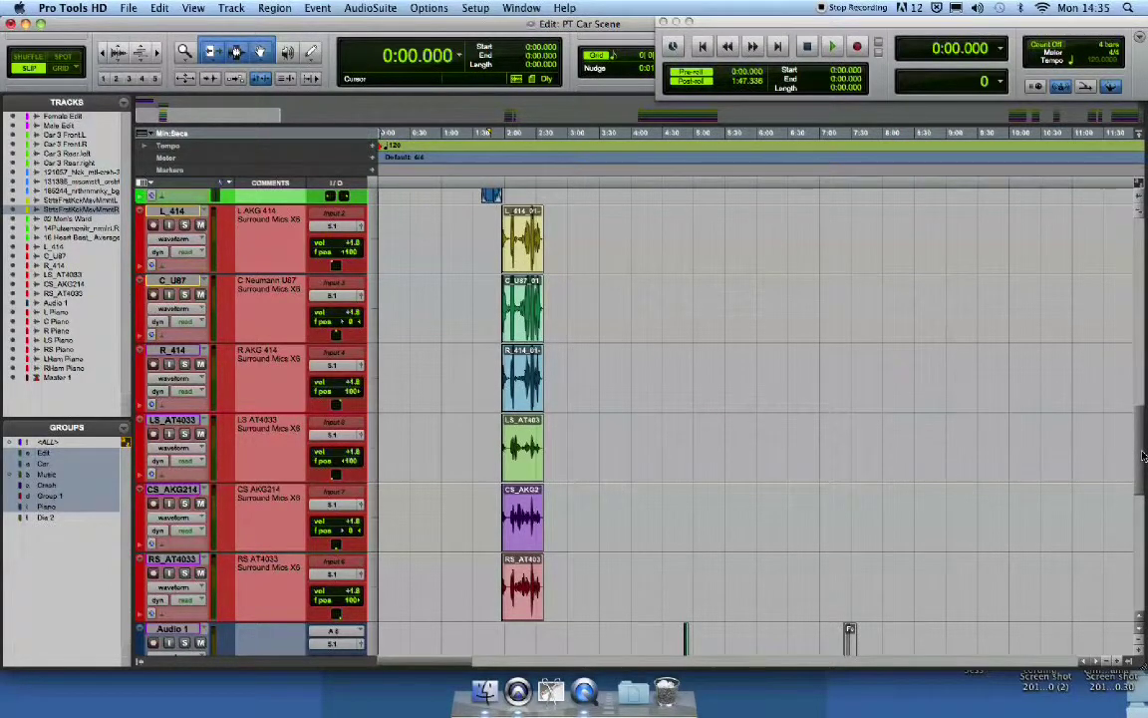
left_click_drag(1144, 456, 1140, 561)
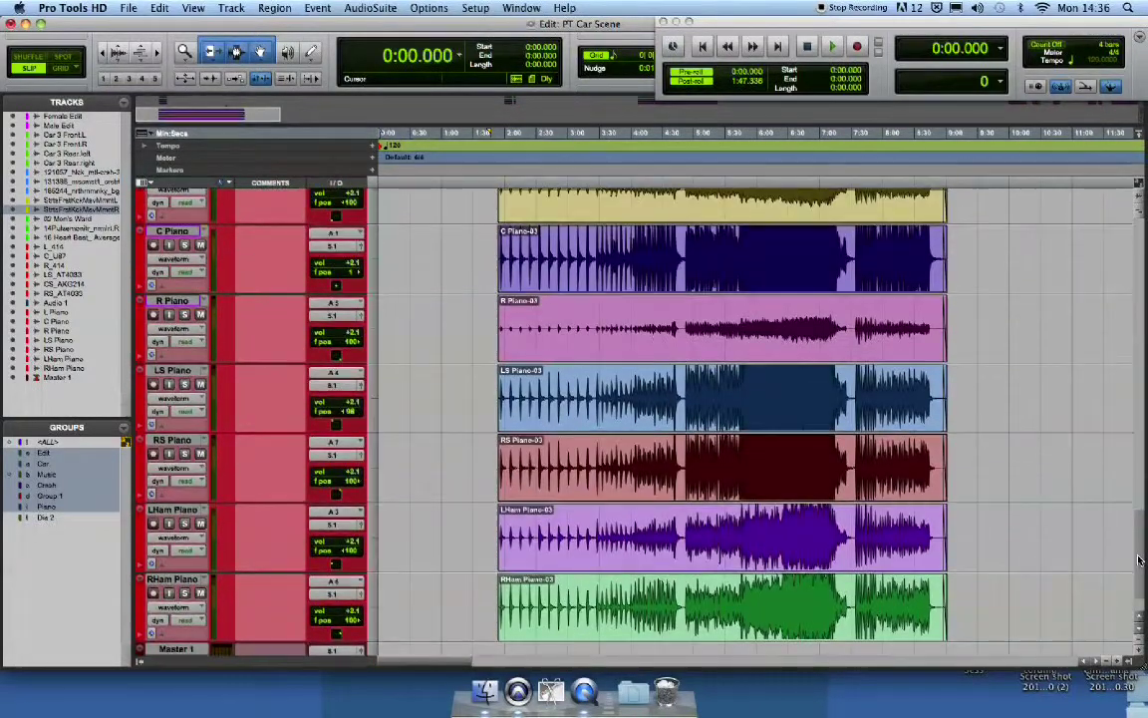
Step: Show the Mix window and examine the channel strips from Master 1 back to Female Edit
key("super+equal")
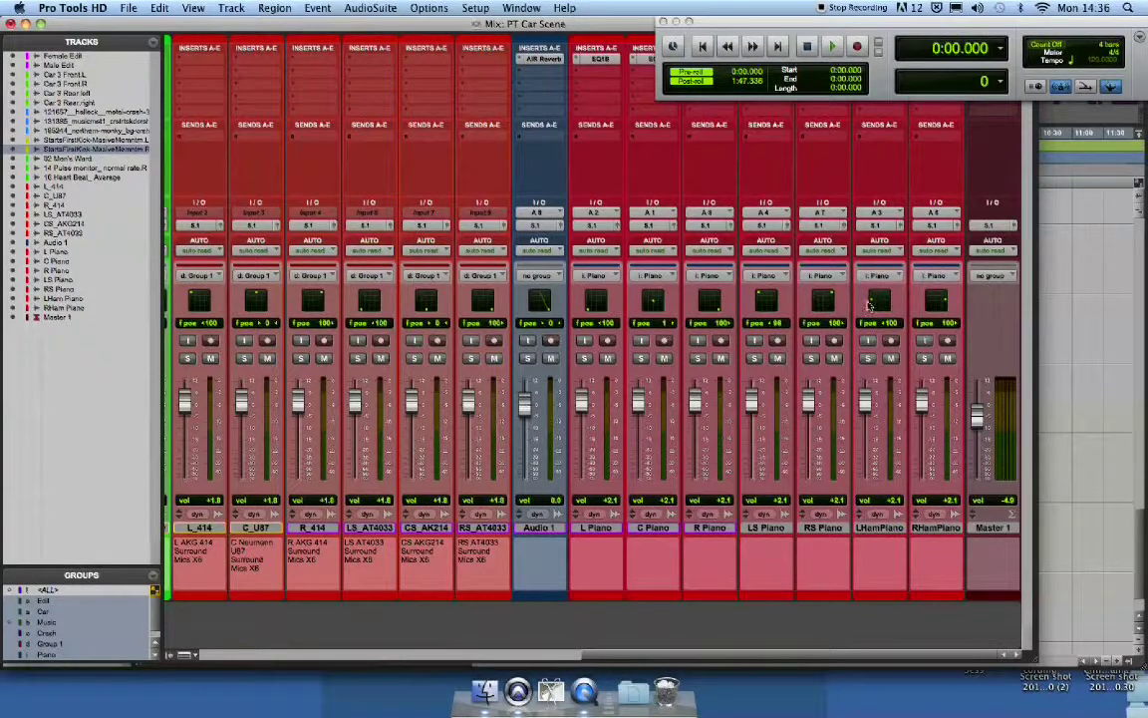
scroll(656, 407, "left", 10)
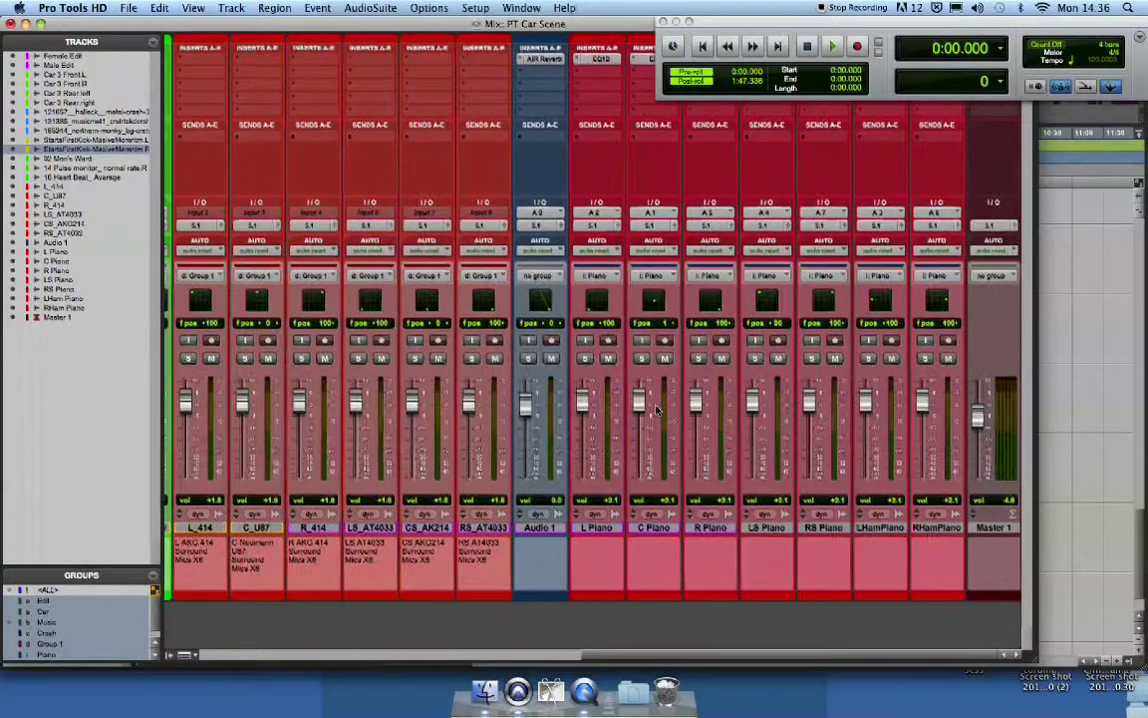
scroll(656, 407, "left", 8)
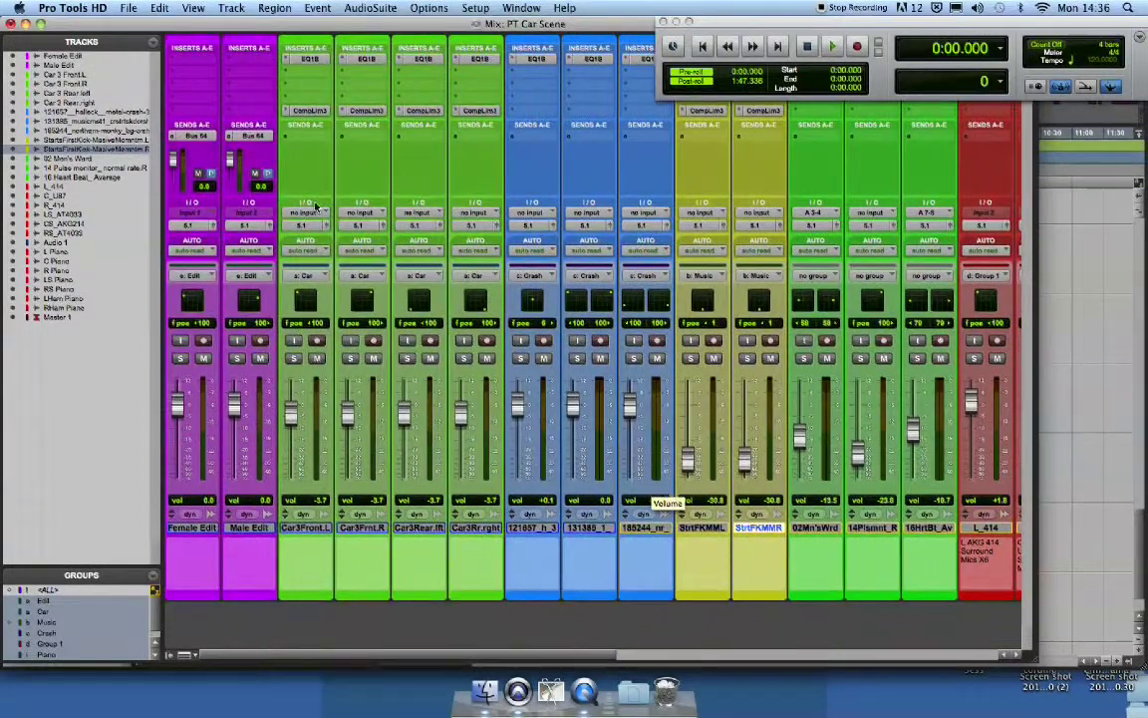
Step: Move the transport window clear of the inserts, and inspect the Compressor/Limiter on the Car 3 Front.L channel
left_click_drag(808, 25, 890, 156)
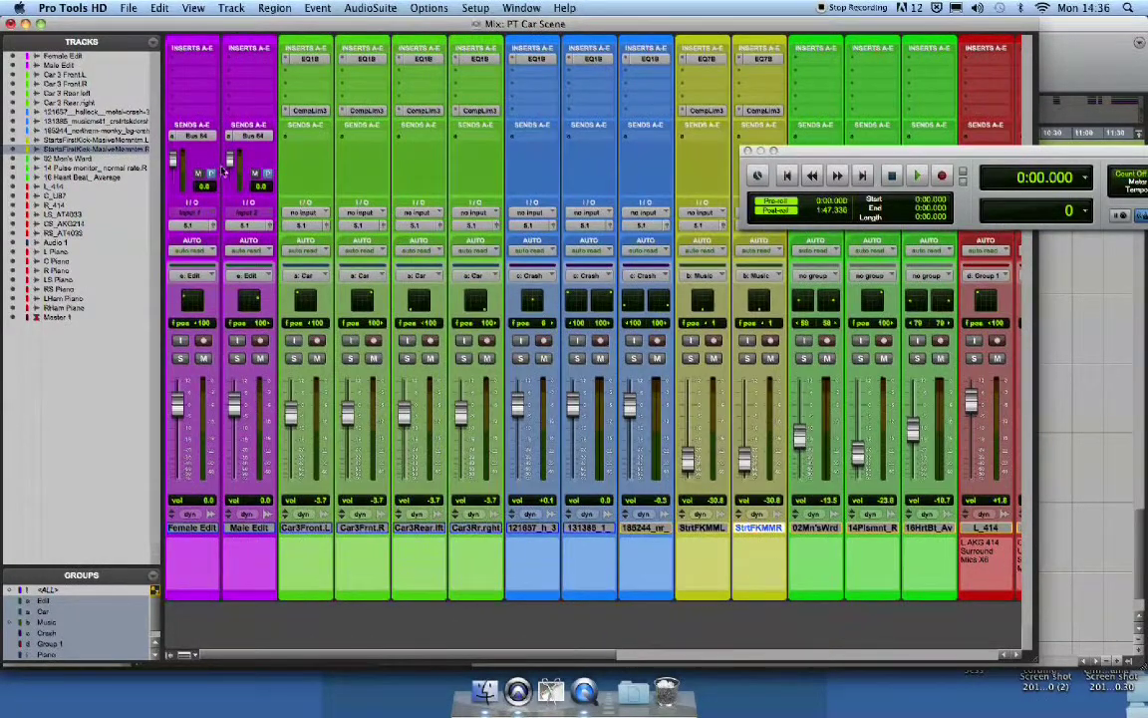
left_click(311, 111)
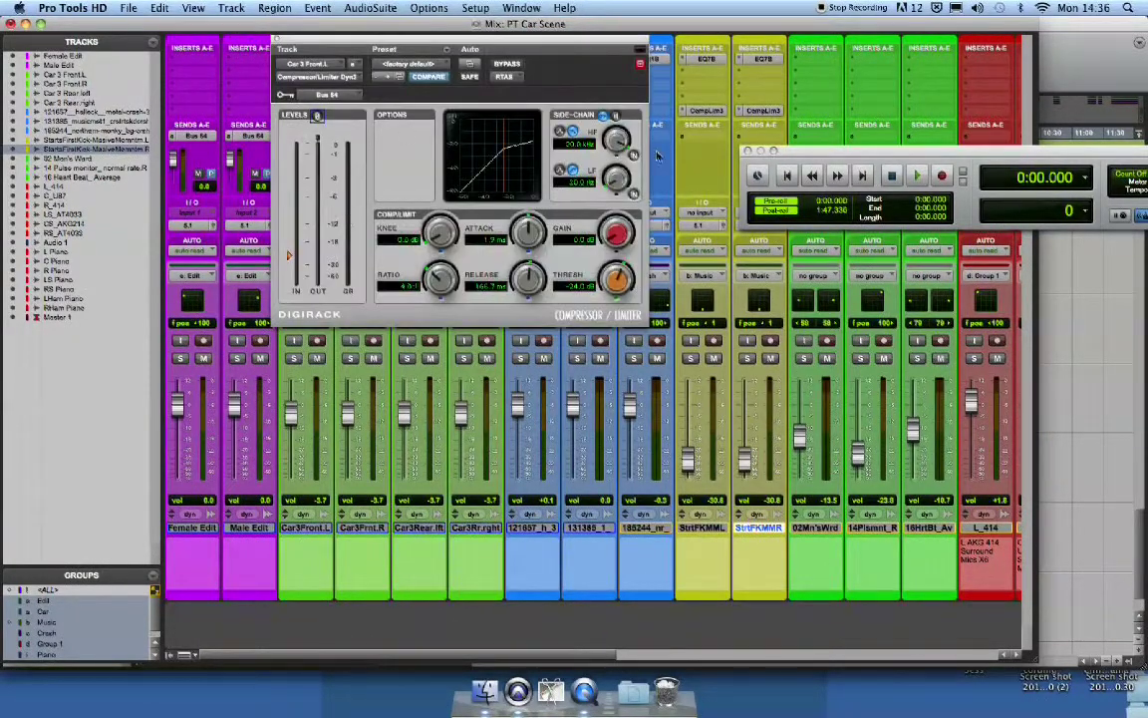
left_click(276, 42)
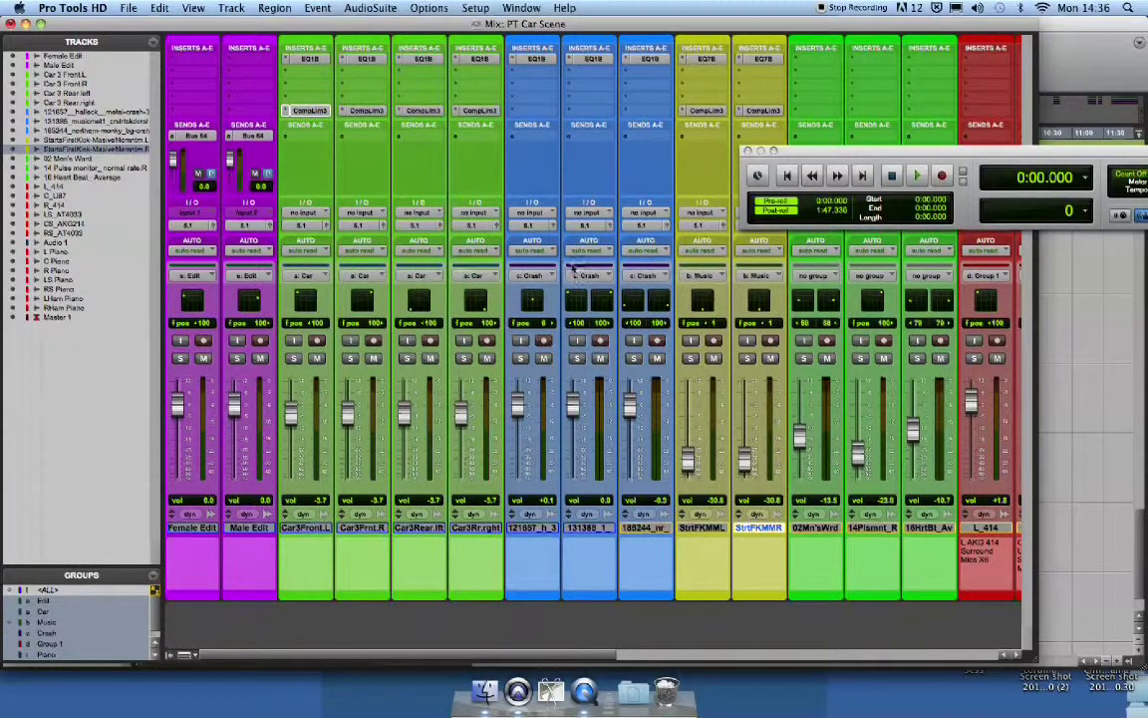
Step: Examine the crash, music, surround mic and piano channels across to Master 1, selecting the StrtFKMML track on the way
scroll(504, 259, "right", 1)
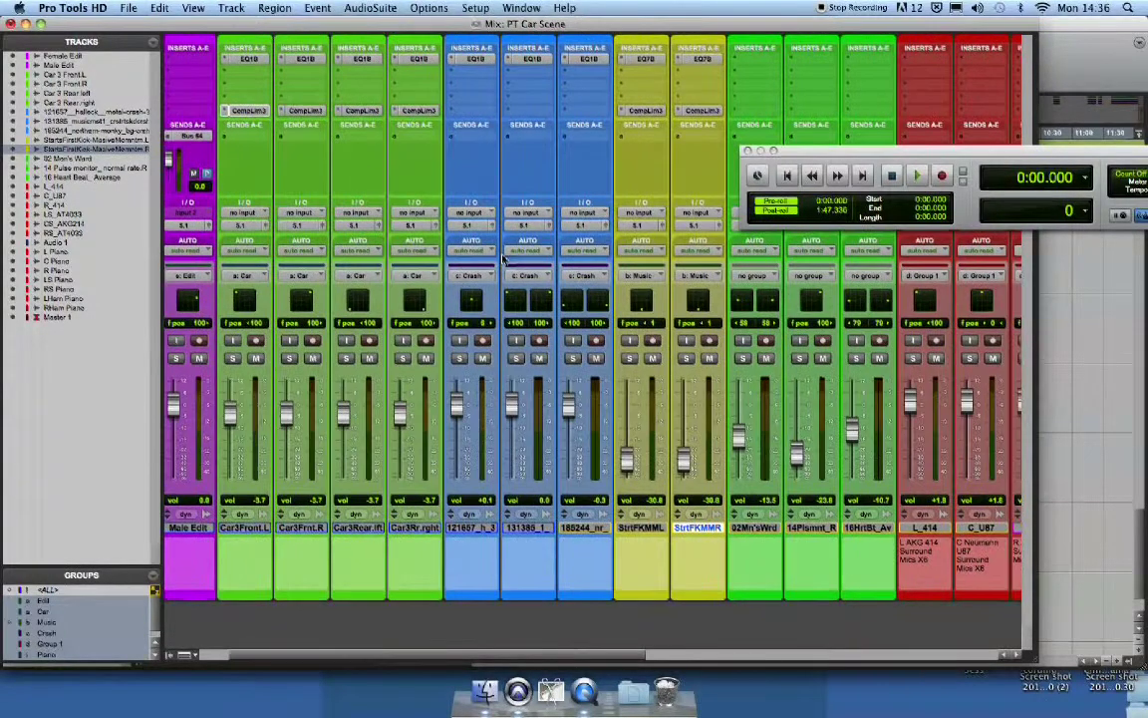
scroll(493, 258, "right", 2)
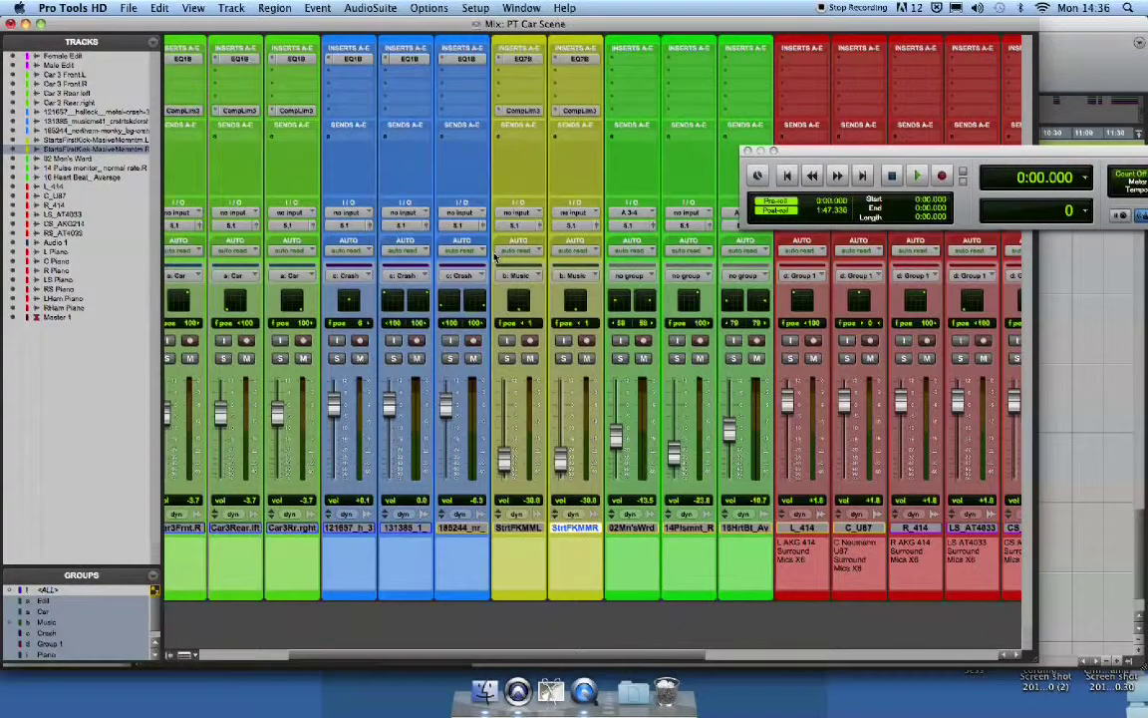
left_click(518, 528)
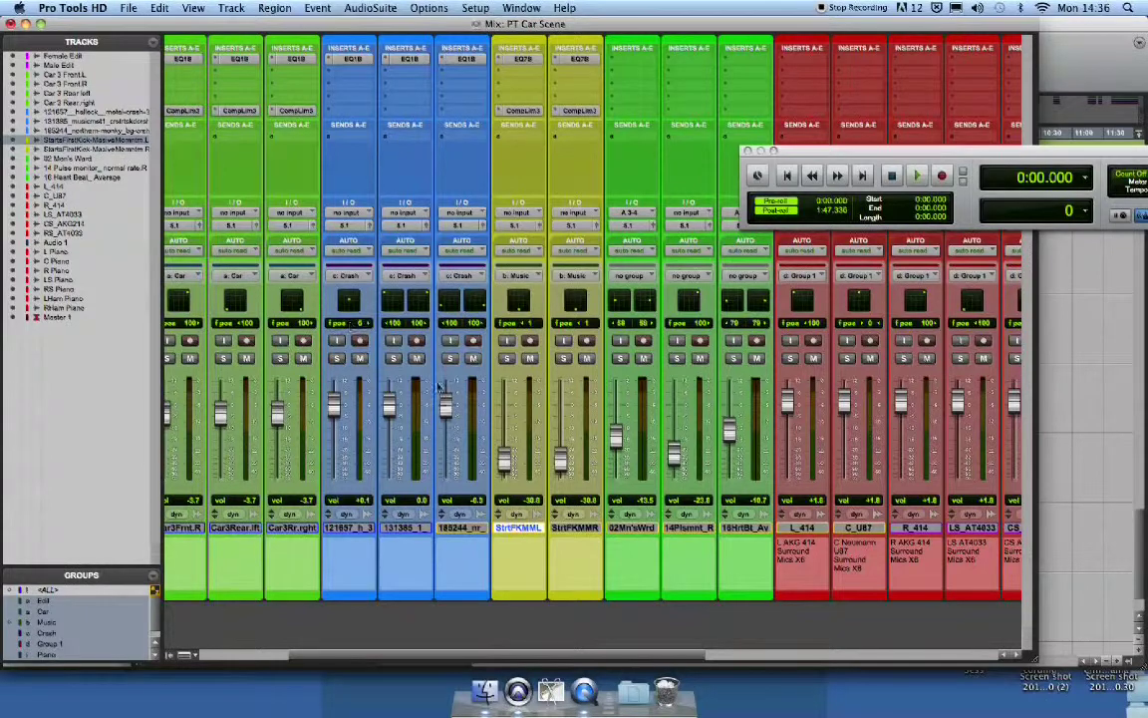
scroll(618, 374, "right", 10)
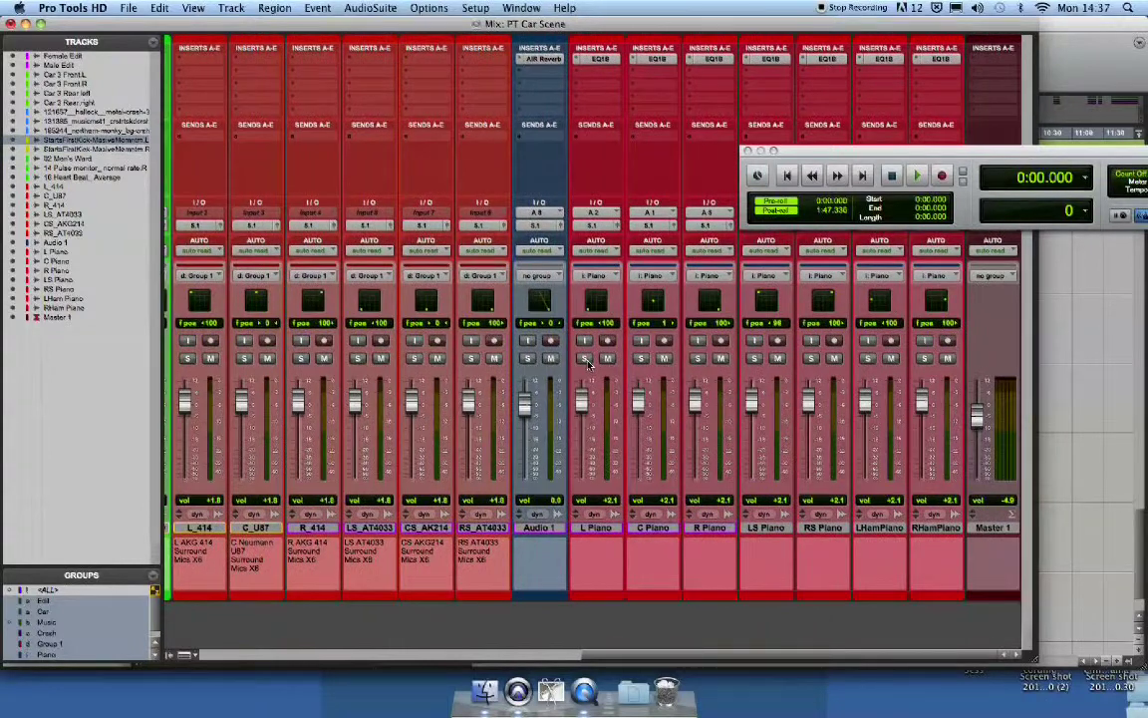
left_click_drag(795, 152, 830, 94)
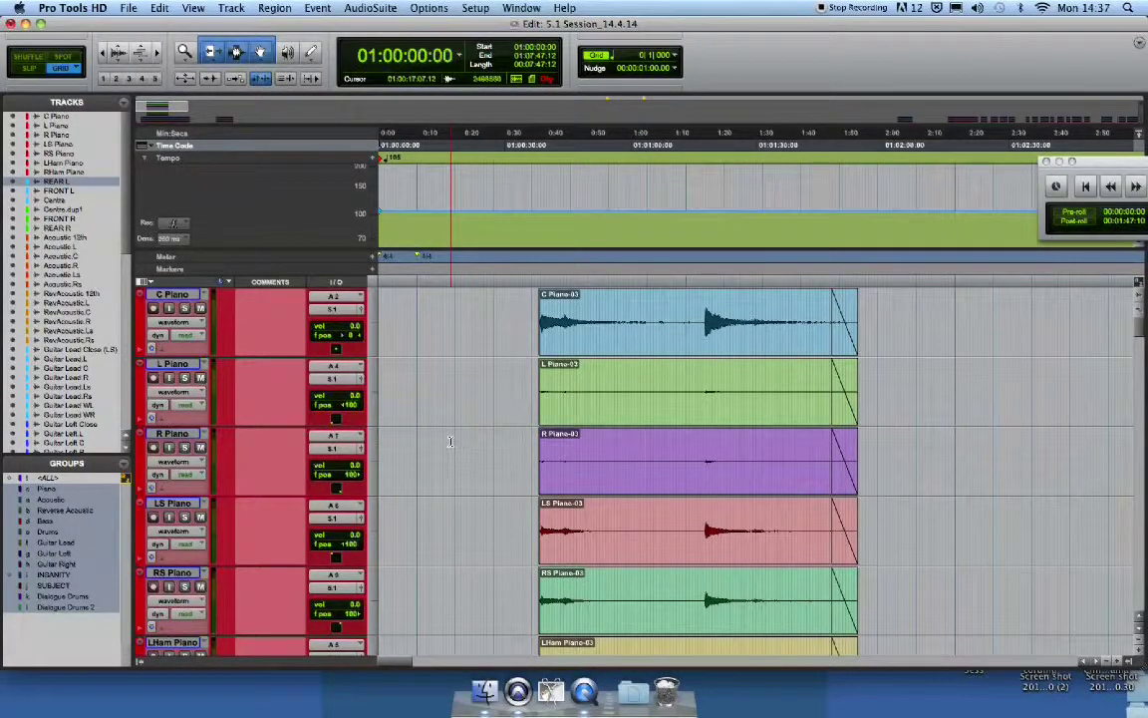
Step: Show the Mix window of 5.1 Session_14.4.14 and examine its channels back to the C Piano track
key("super+equal")
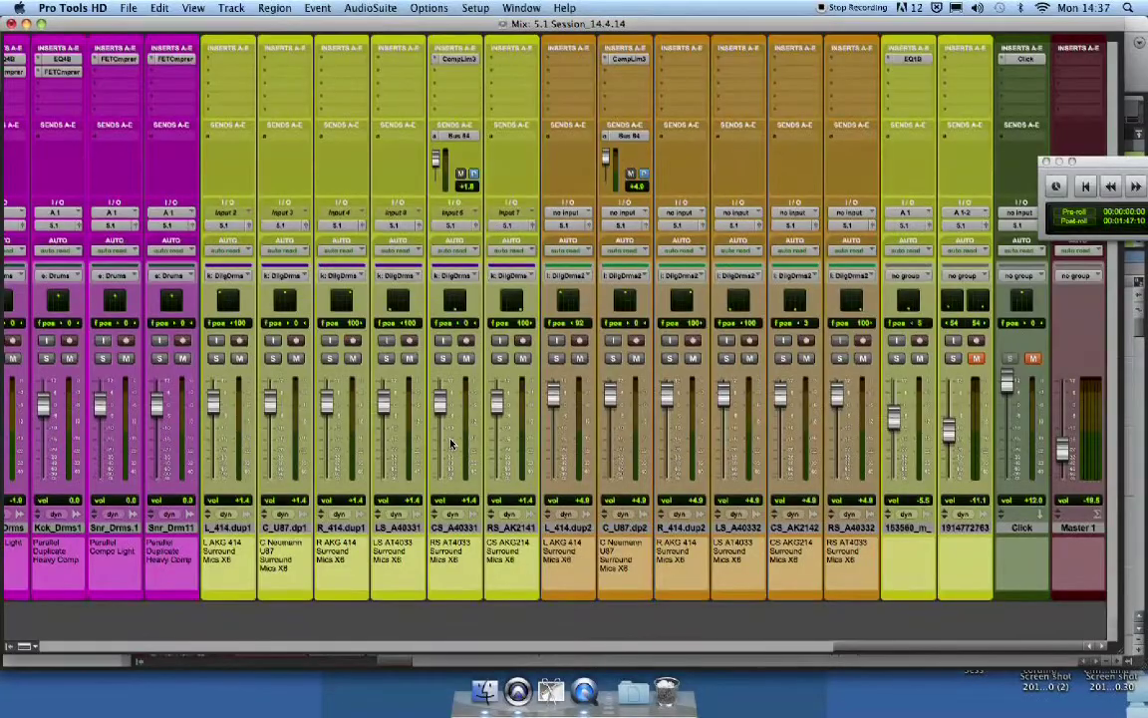
scroll(450, 449, "left", 10)
scroll(450, 453, "left", 15)
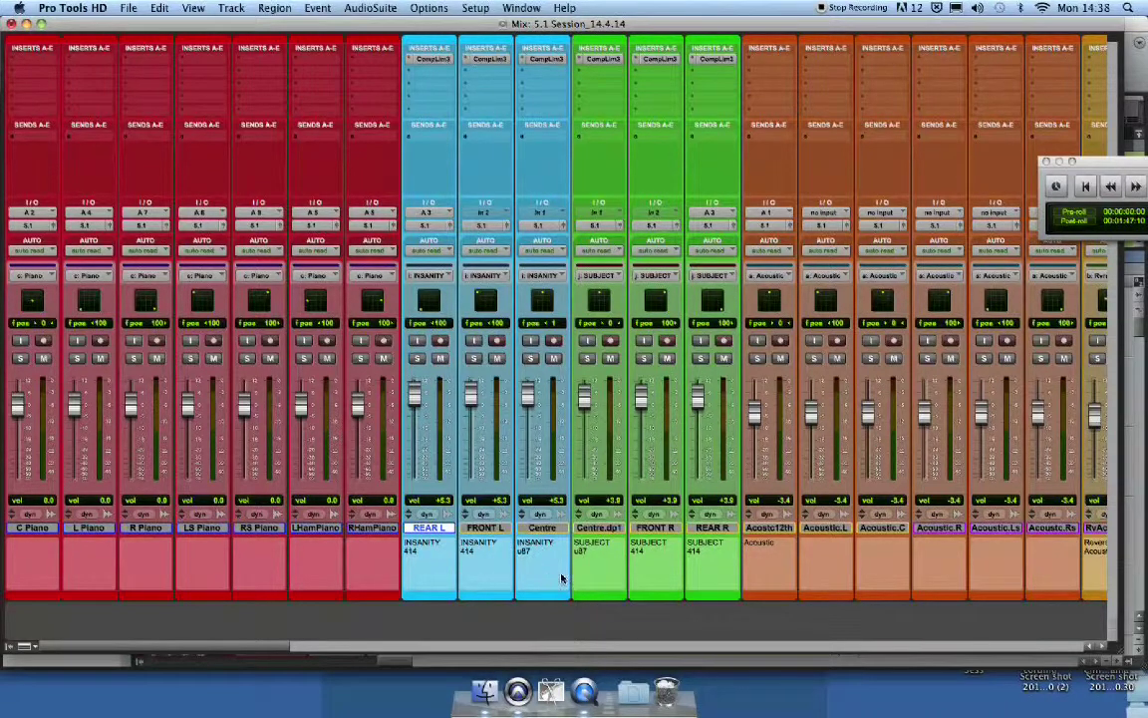
Step: Inspect the Compressor/Limiter insert on the Centre.dup1 channel, and close its plug-in window
scroll(563, 578, "right", 2)
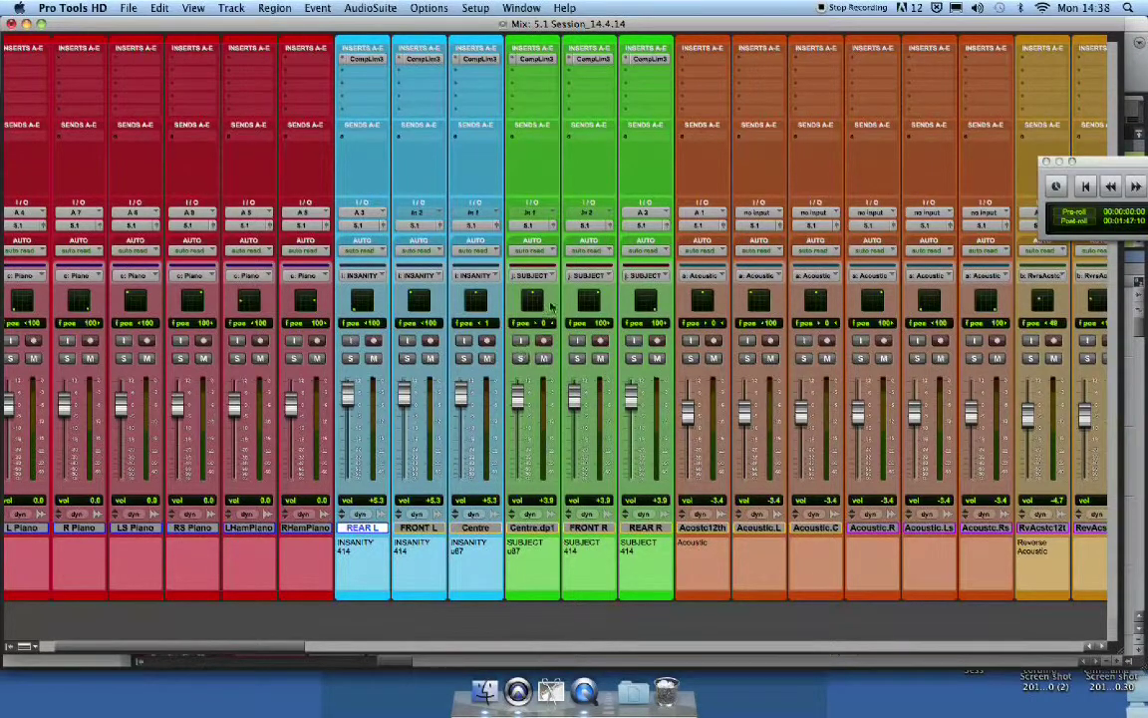
left_click(476, 59)
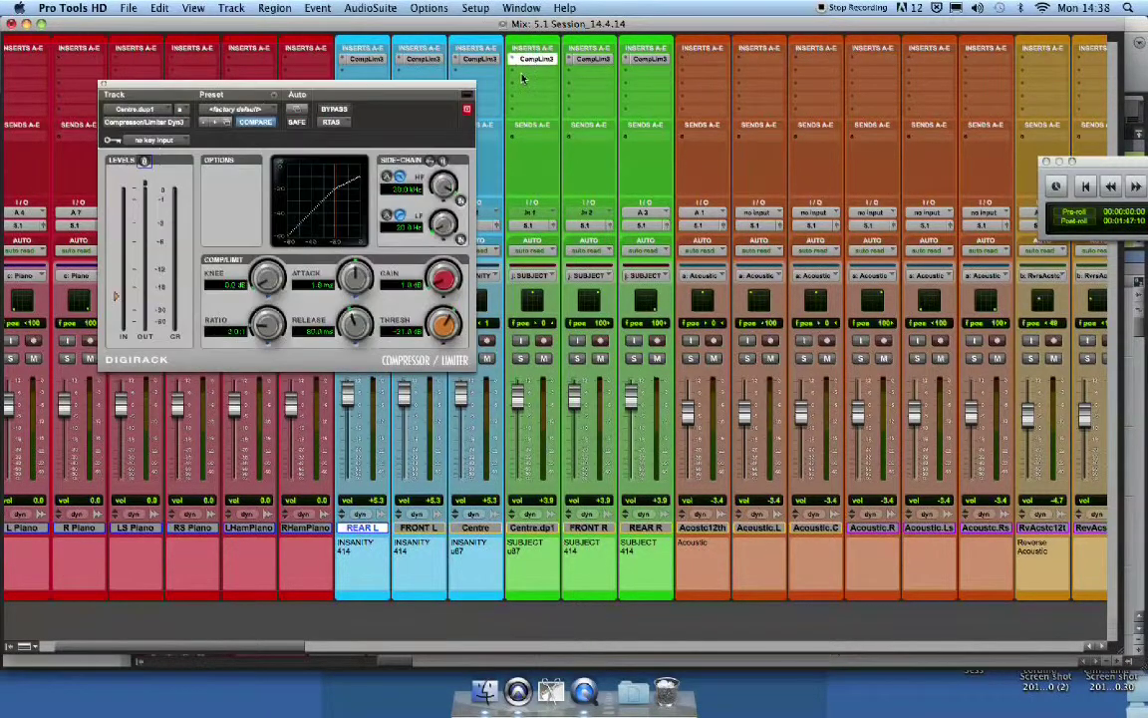
left_click(488, 101)
Step: Examine the Acoustic, Reverse Acoustic, Guitar Lead, Guitar Left and Guitar Right channels with their surround panning
scroll(598, 249, "right", 10)
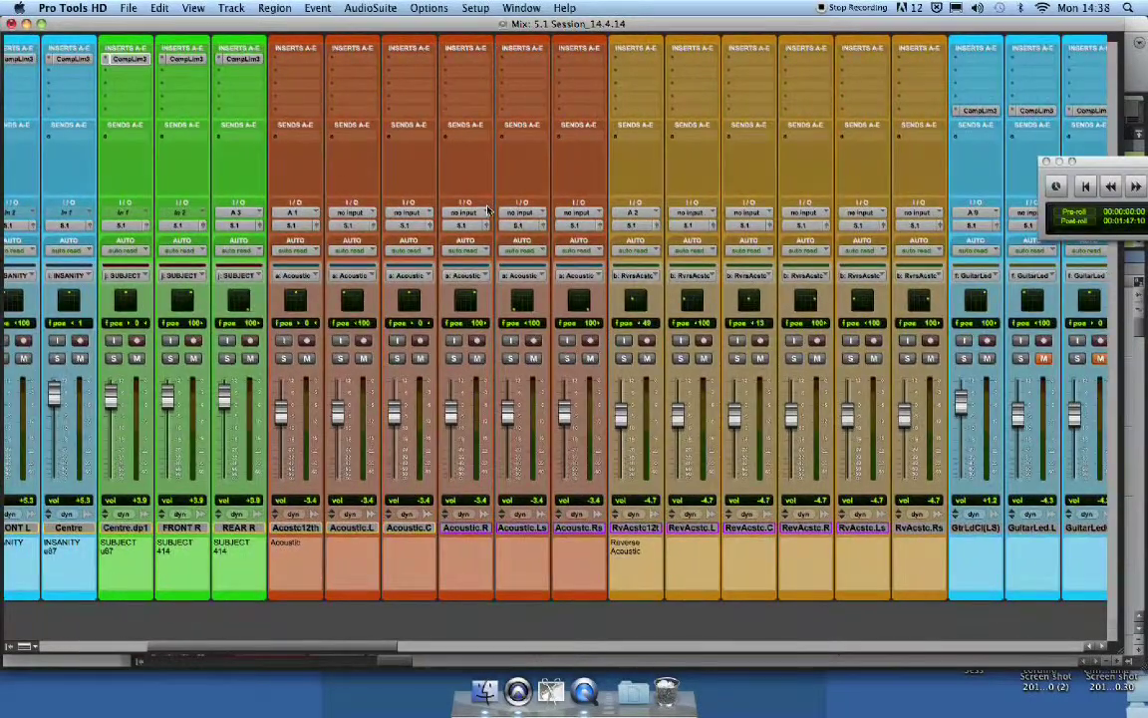
scroll(379, 309, "right", 3)
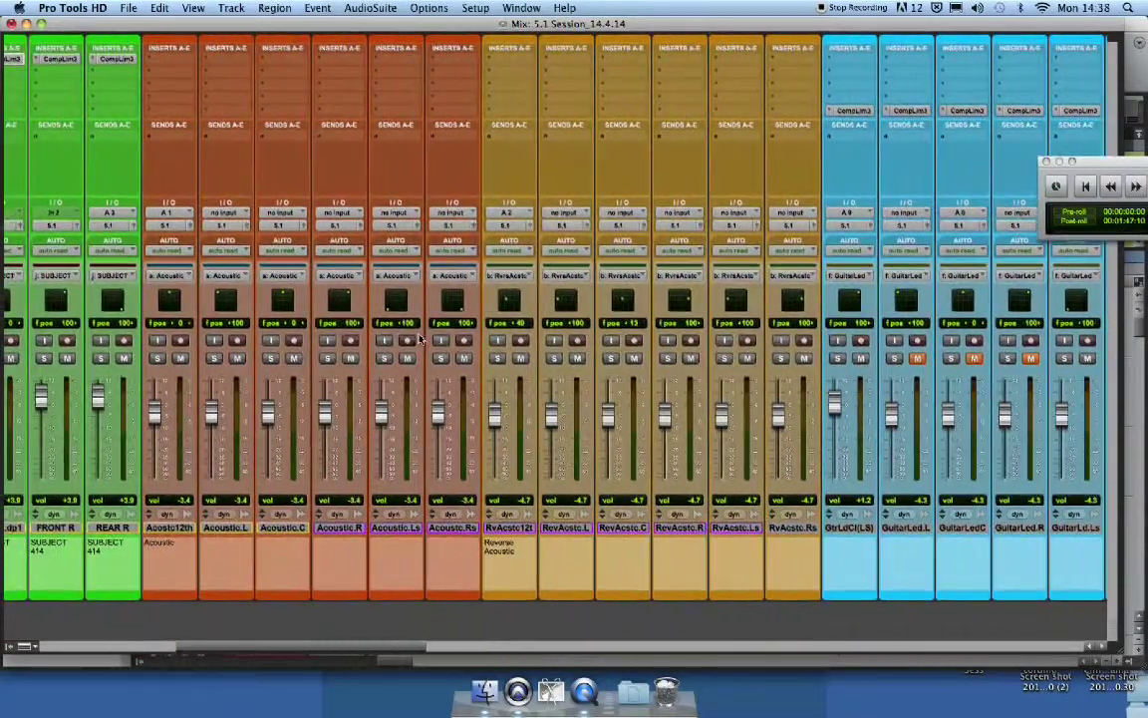
scroll(420, 341, "right", 2)
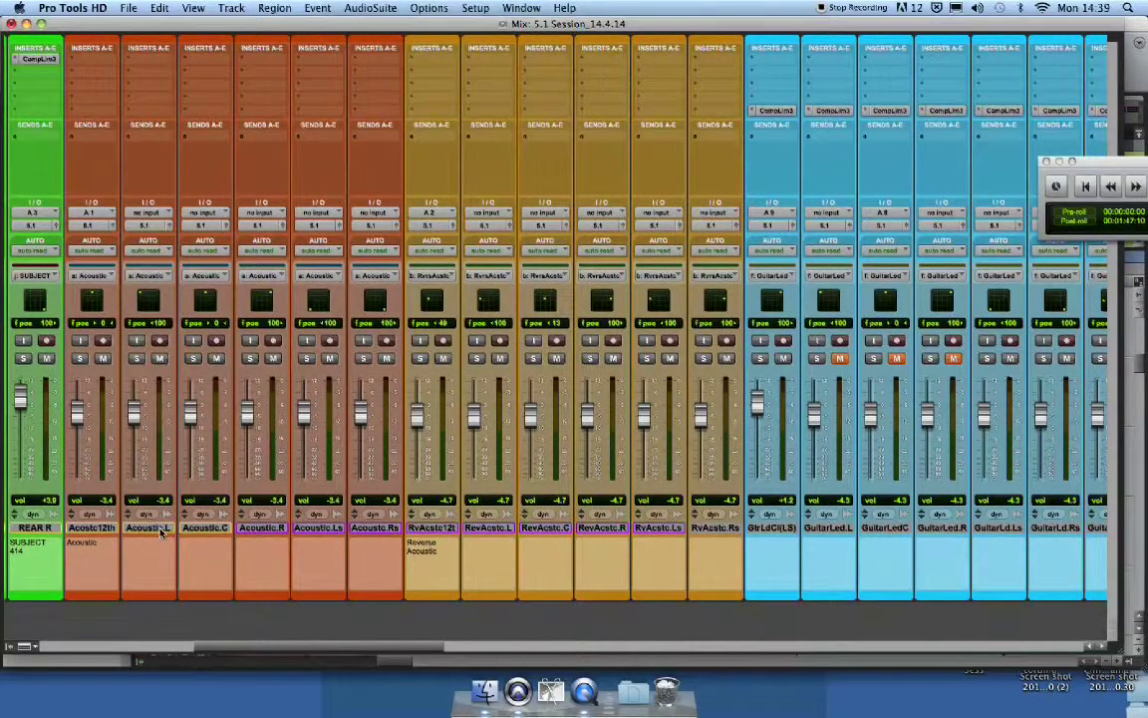
scroll(149, 533, "right", 5)
scroll(160, 534, "right", 10)
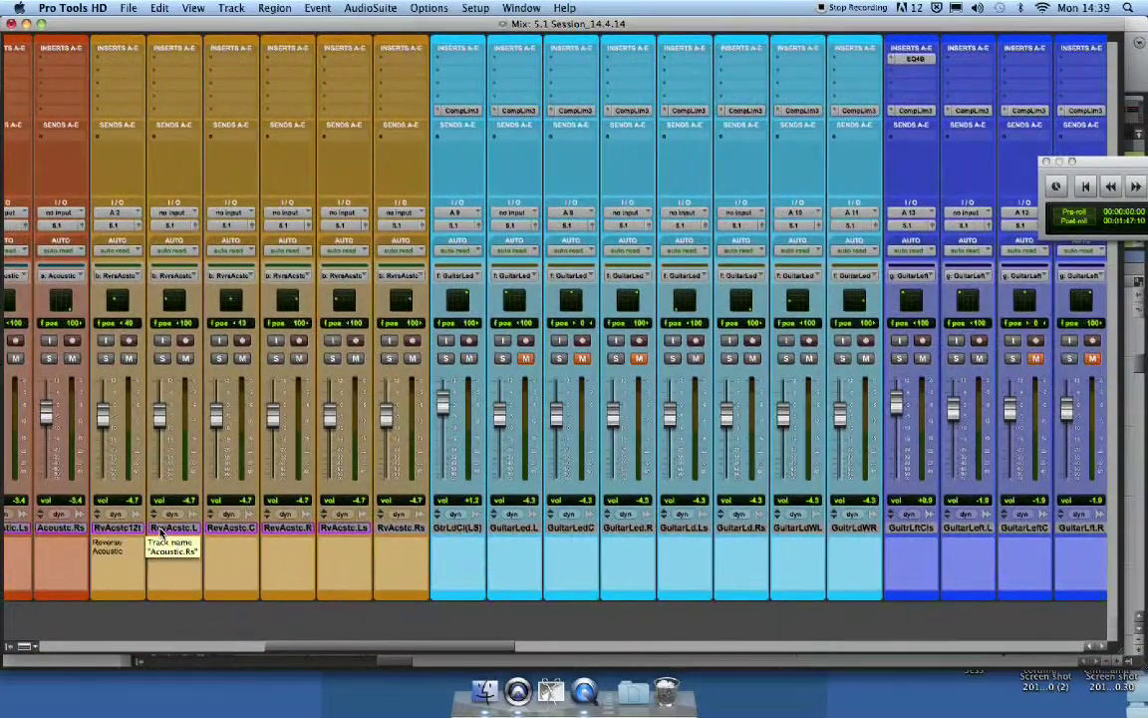
scroll(155, 528, "right", 1)
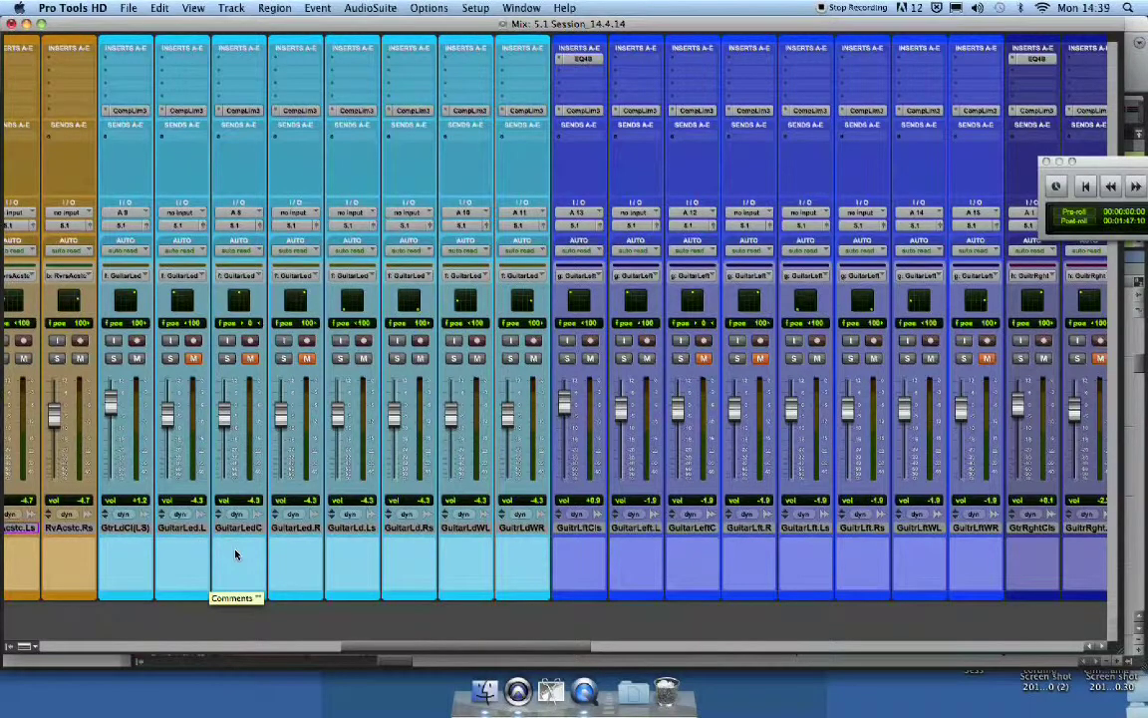
scroll(706, 570, "left", 8)
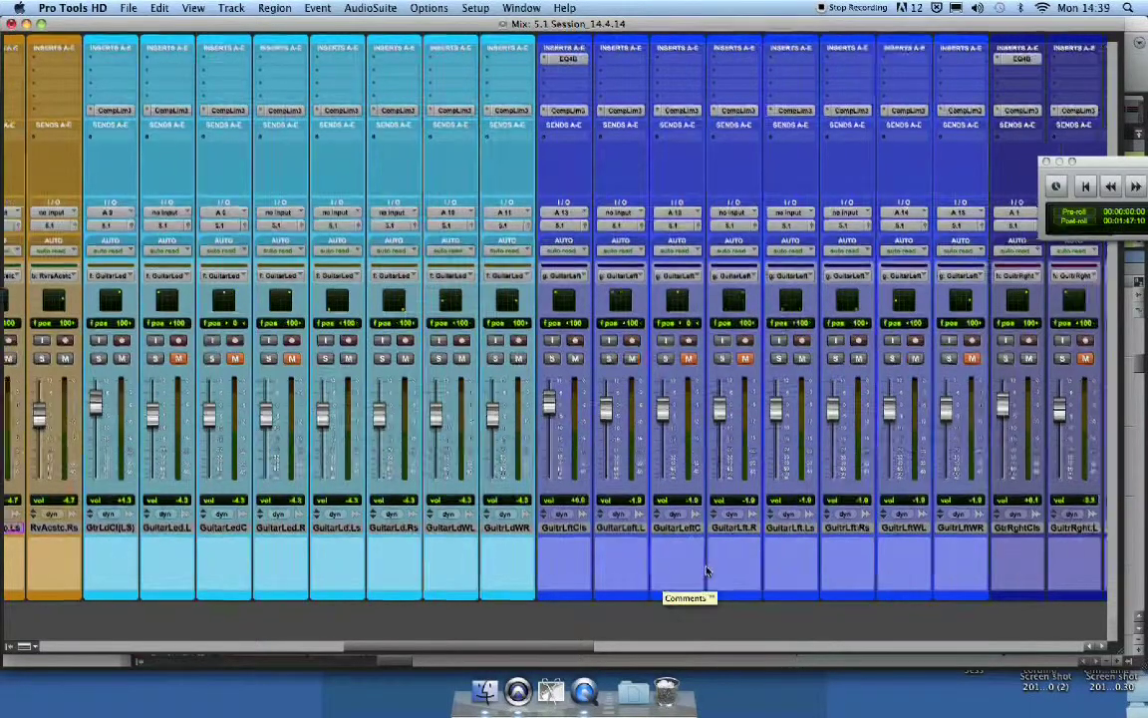
scroll(810, 553, "right", 4)
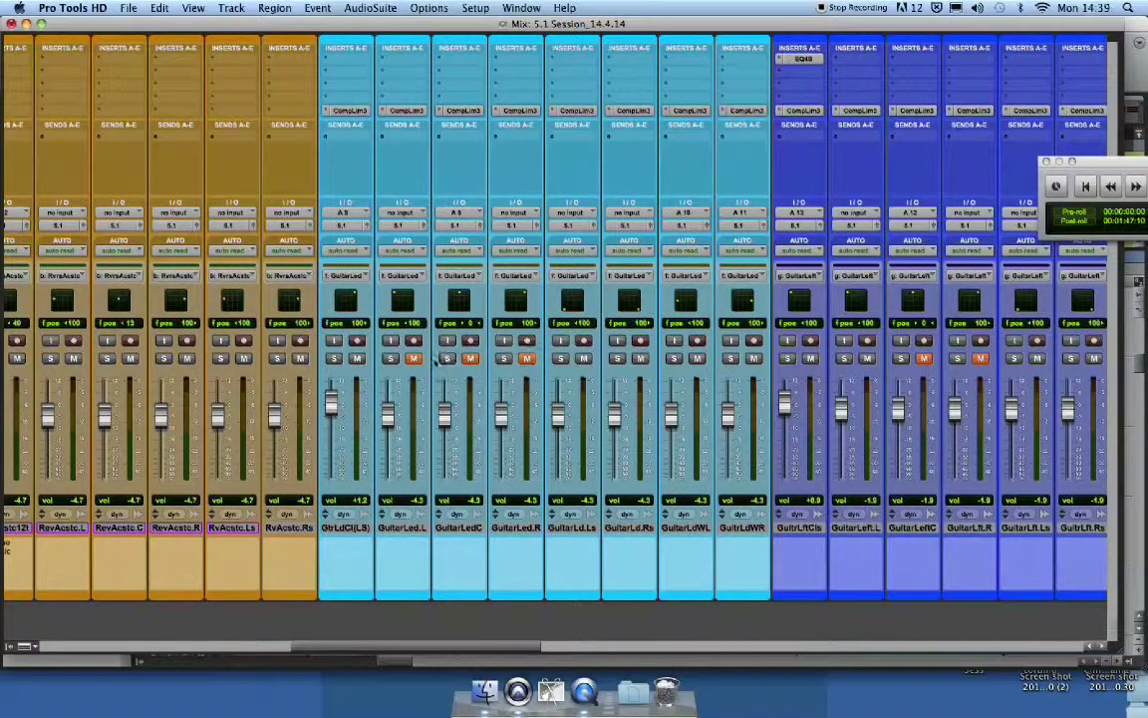
scroll(590, 469, "right", 5)
scroll(595, 469, "right", 3)
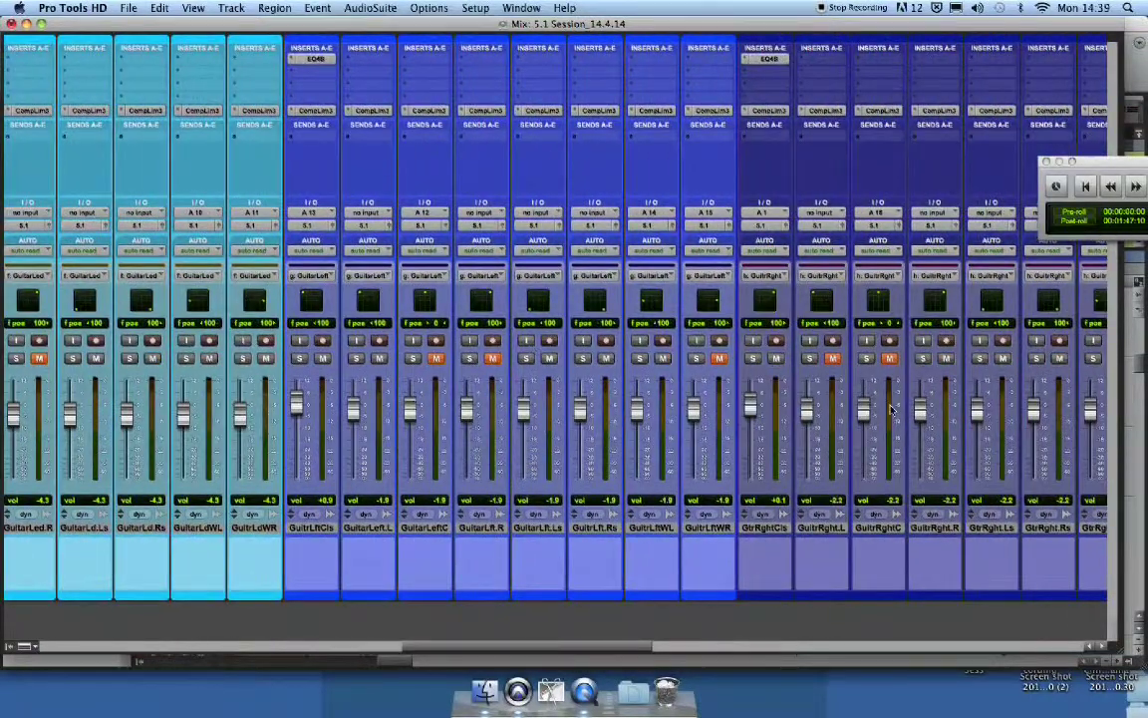
Step: Inspect the Compressor/Limiter insert on the Guitar Lead C channel, and close its plug-in window
scroll(879, 412, "left", 7)
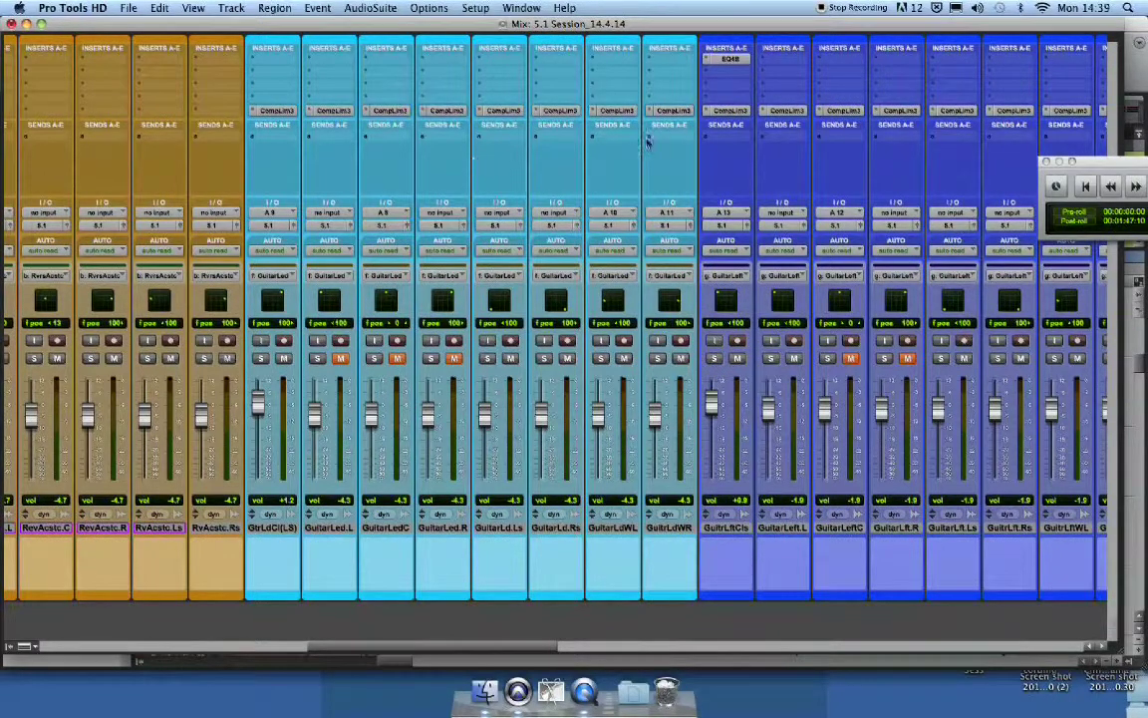
left_click(368, 109)
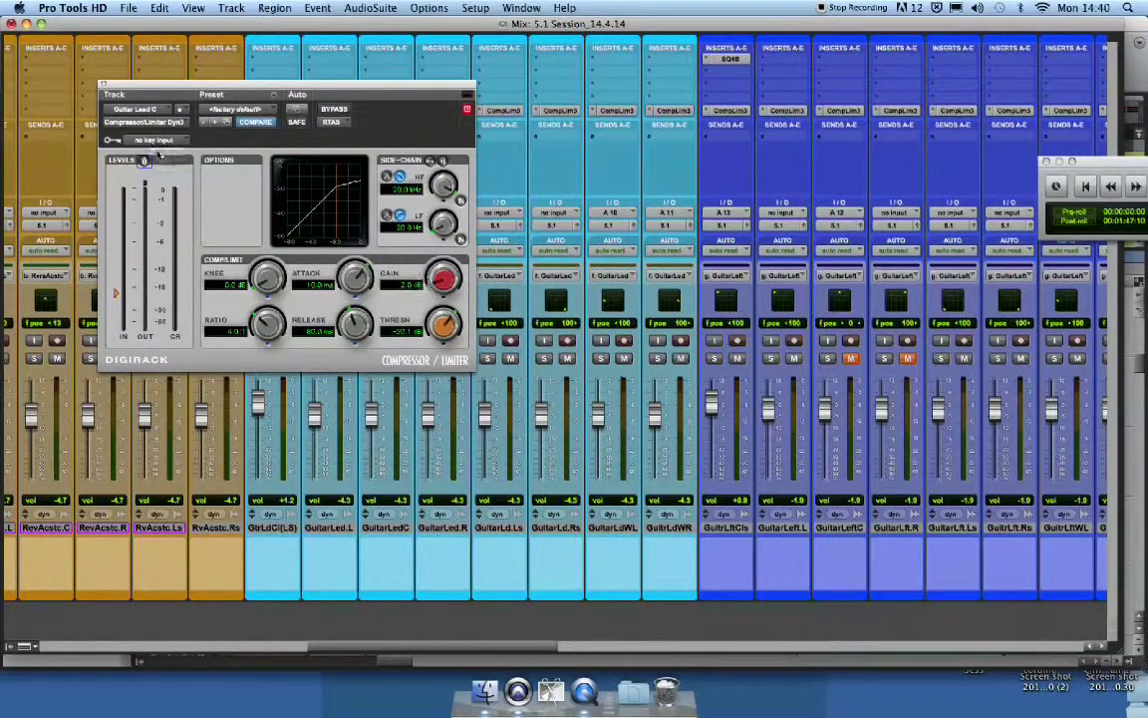
left_click(106, 89)
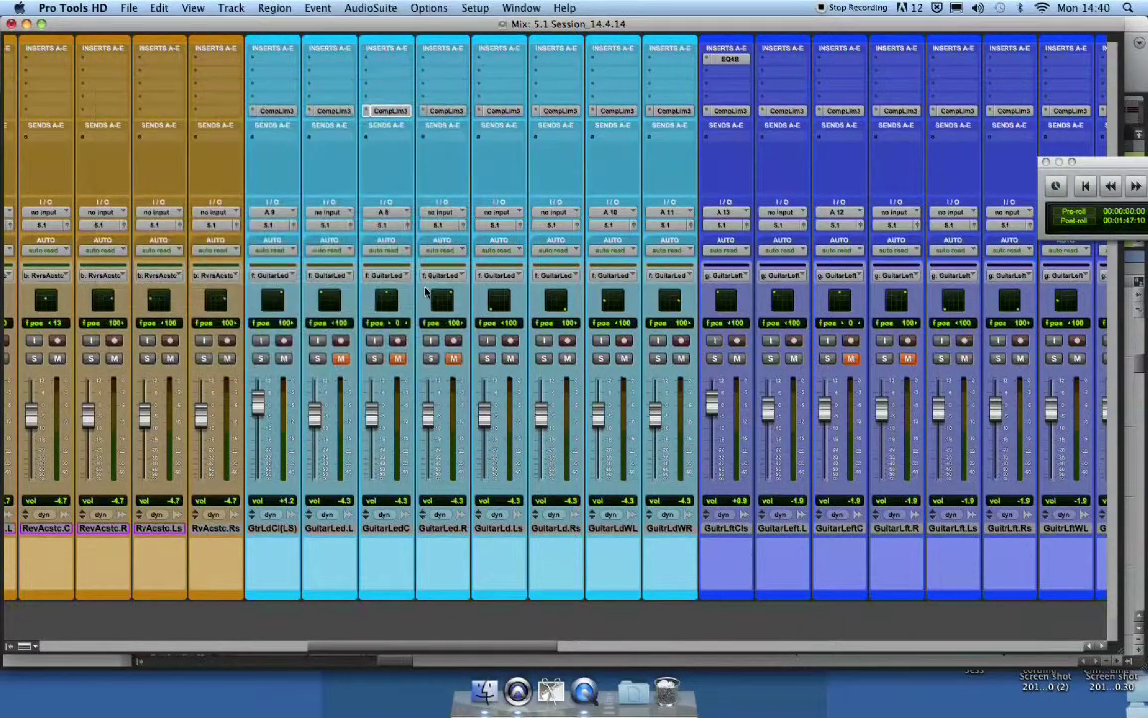
Step: Inspect the first Compressor/Limiter and the 1-band EQ on the Bass C1000 channel, closing each plug-in window
scroll(489, 351, "right", 10)
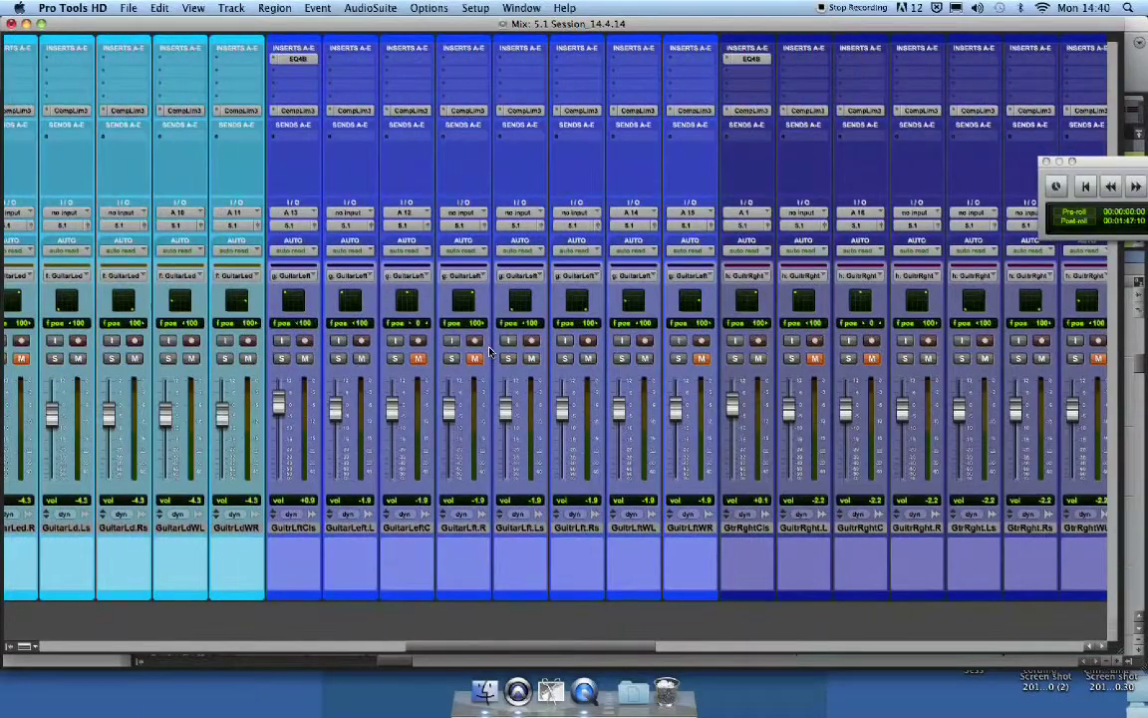
scroll(490, 351, "right", 5)
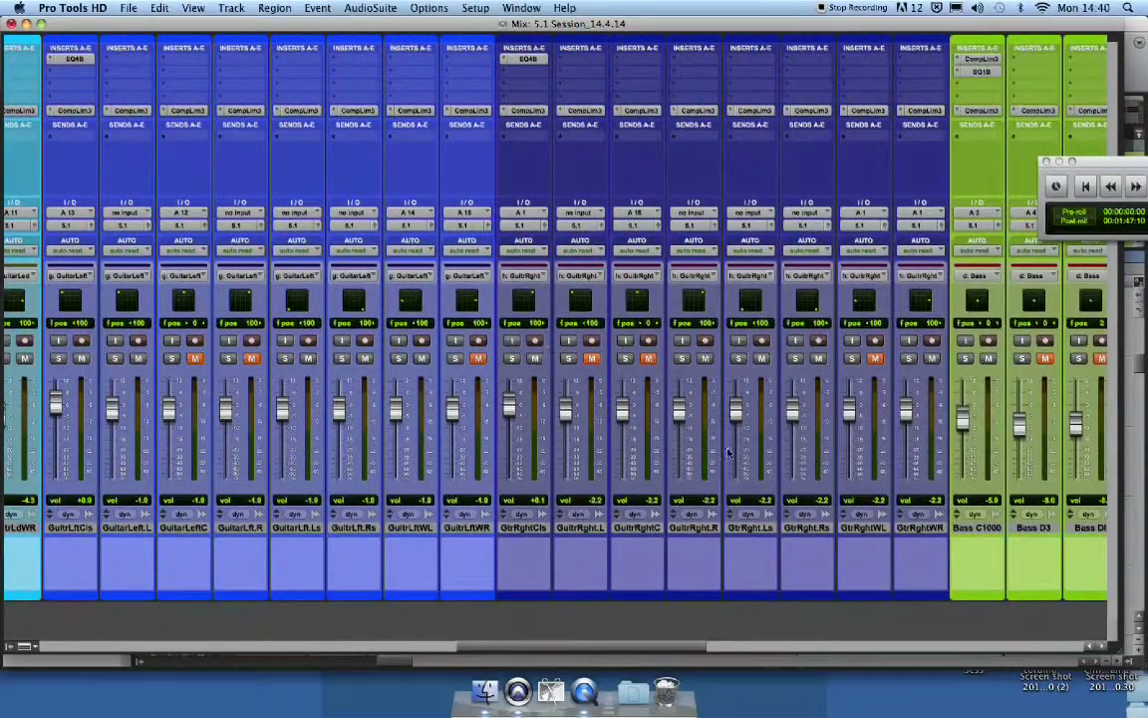
scroll(733, 452, "right", 10)
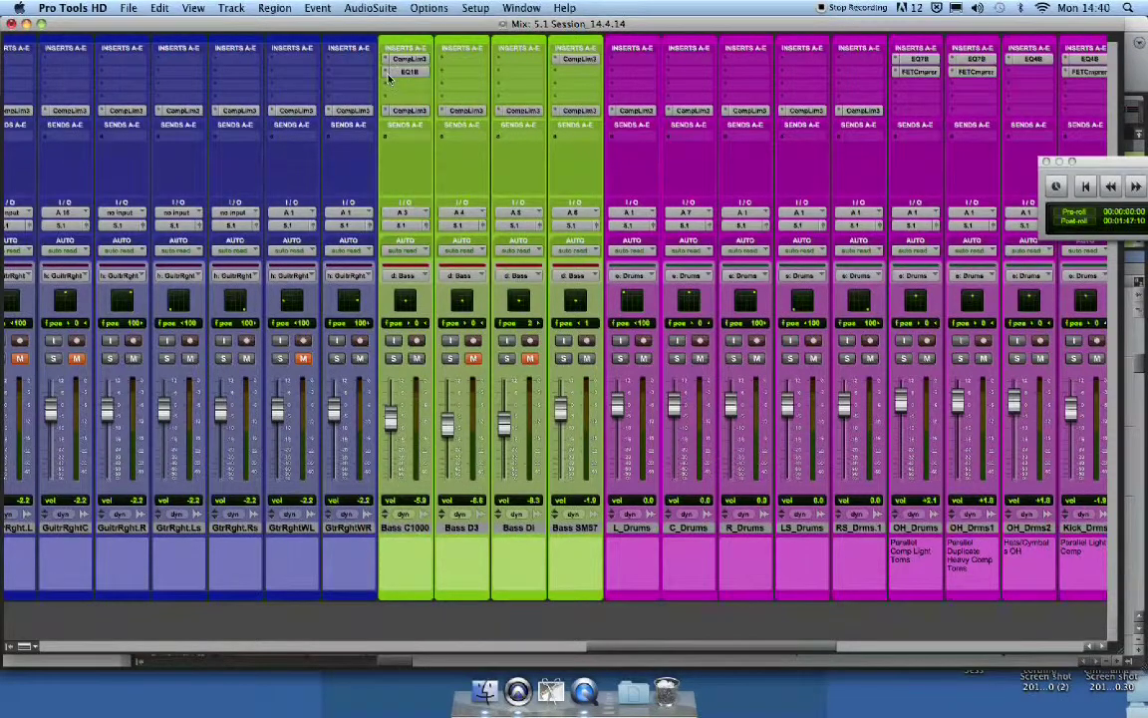
left_click(408, 58)
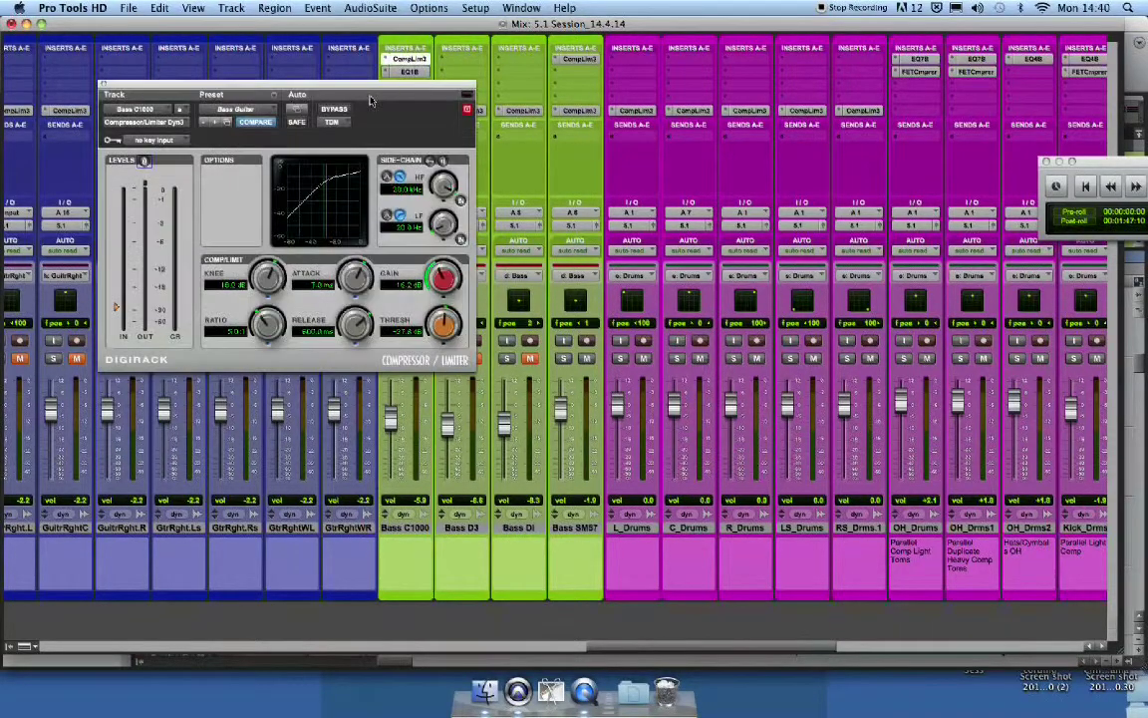
left_click(104, 84)
left_click(419, 74)
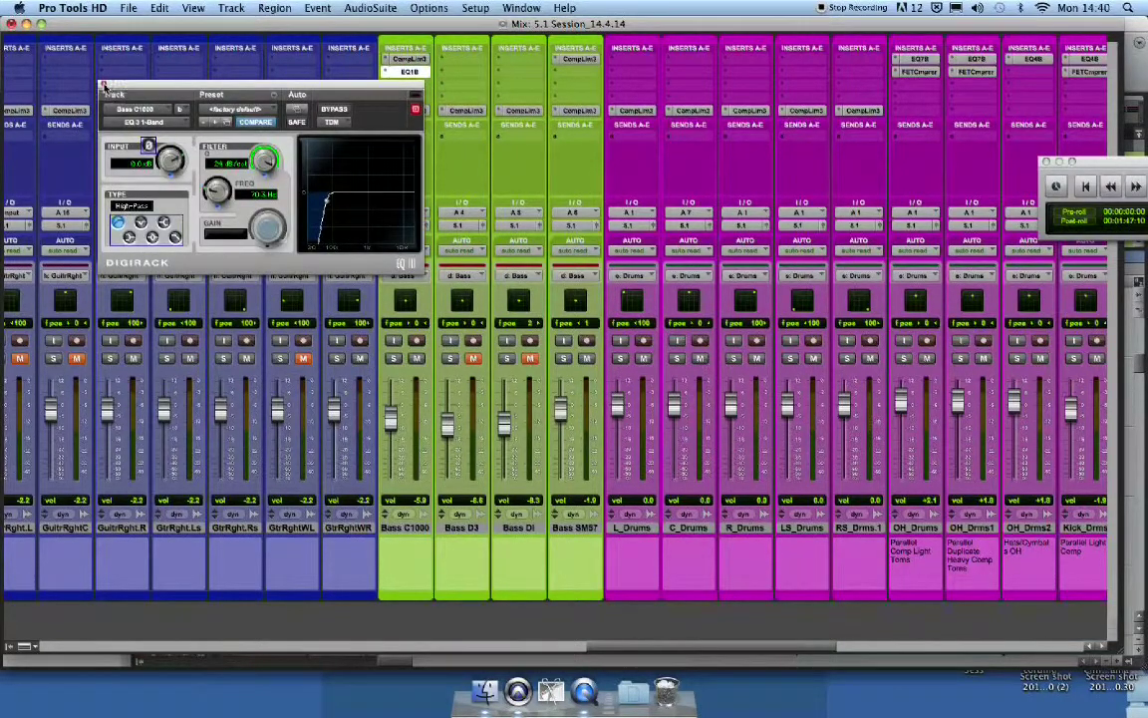
left_click(104, 85)
Step: Inspect the FET Compressor and the 4-band EQ on the Kick_Drms channel, closing each plug-in window
scroll(465, 327, "right", 10)
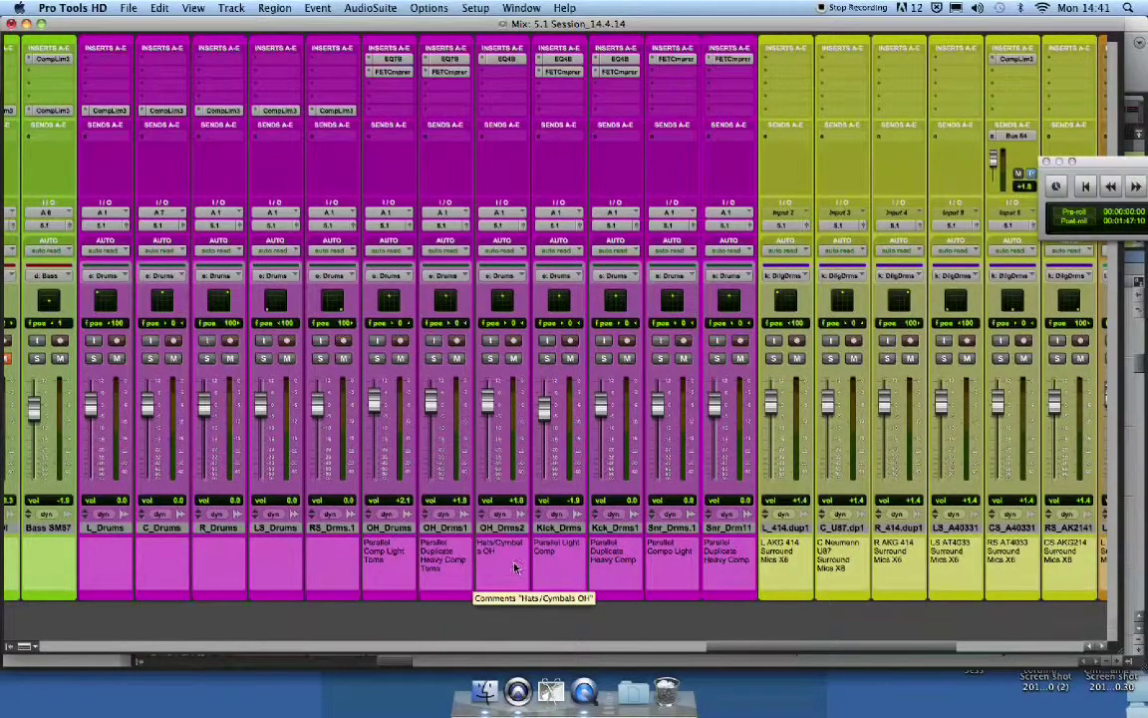
left_click(561, 71)
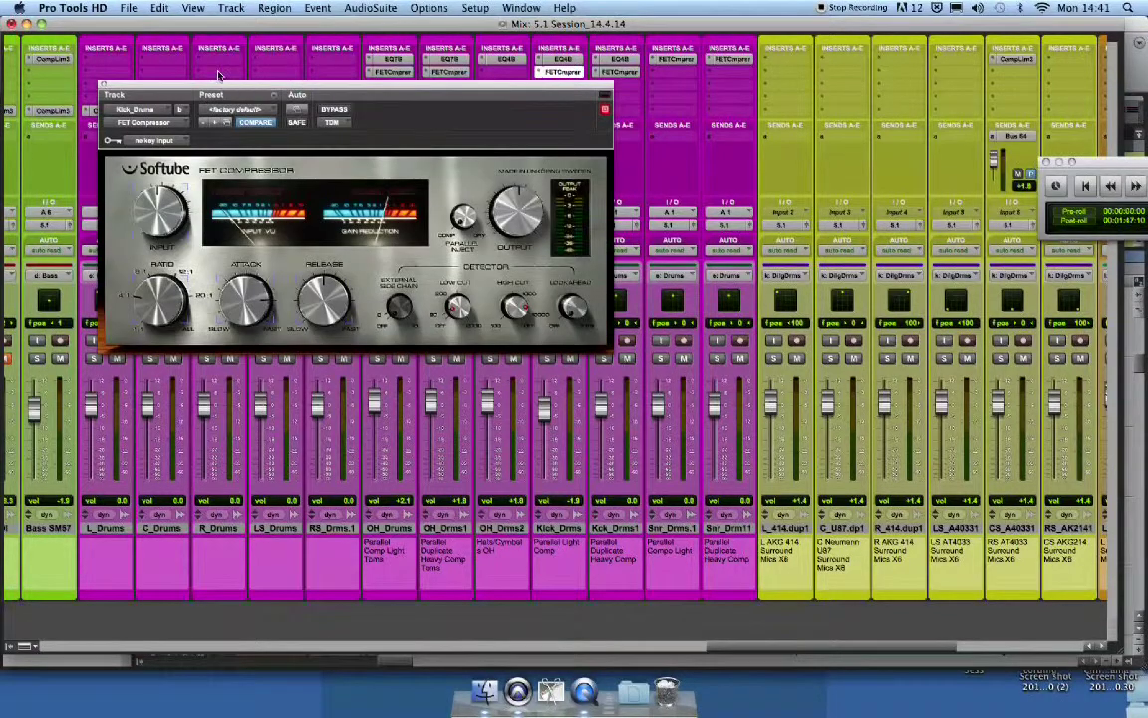
left_click(104, 84)
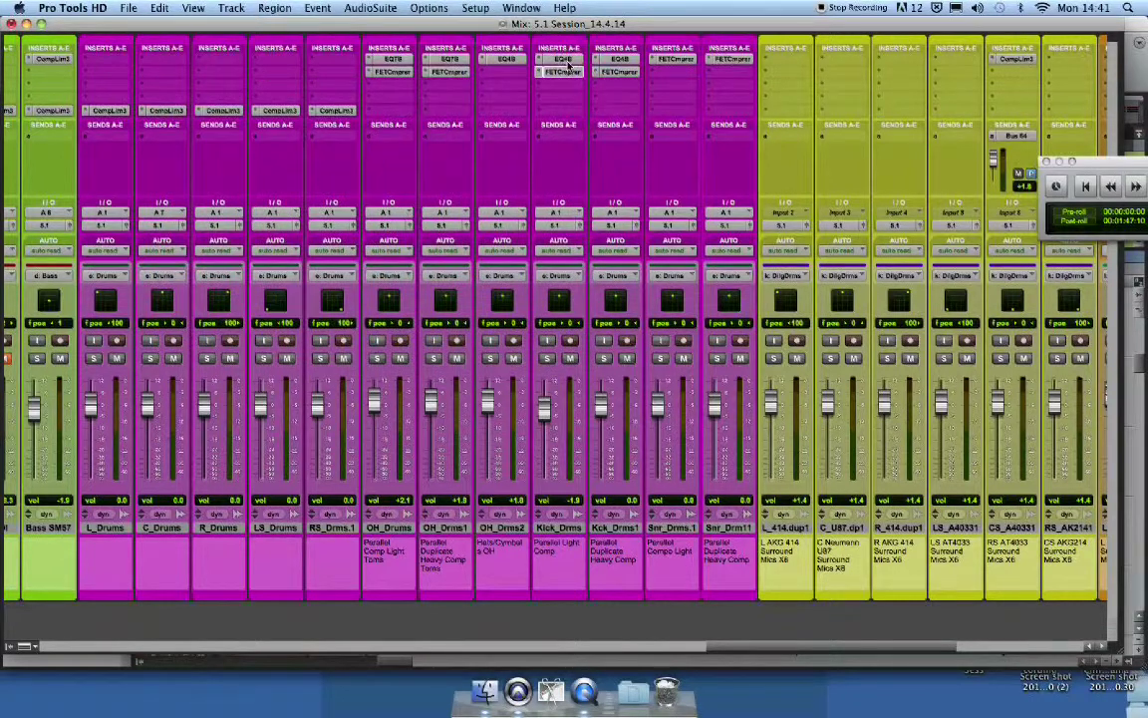
left_click(561, 59)
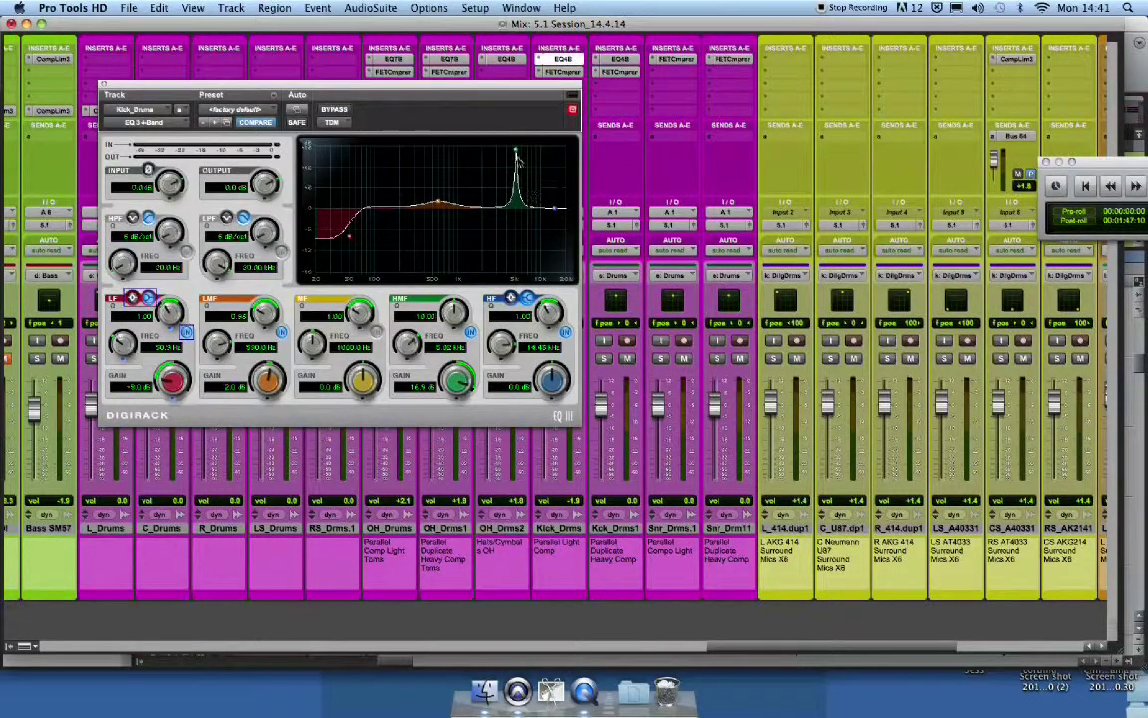
left_click(105, 86)
Step: Examine the bass, drum and dialogue drum channels across to Master 1, with a brief look at the Edit window
scroll(450, 535, "right", 10)
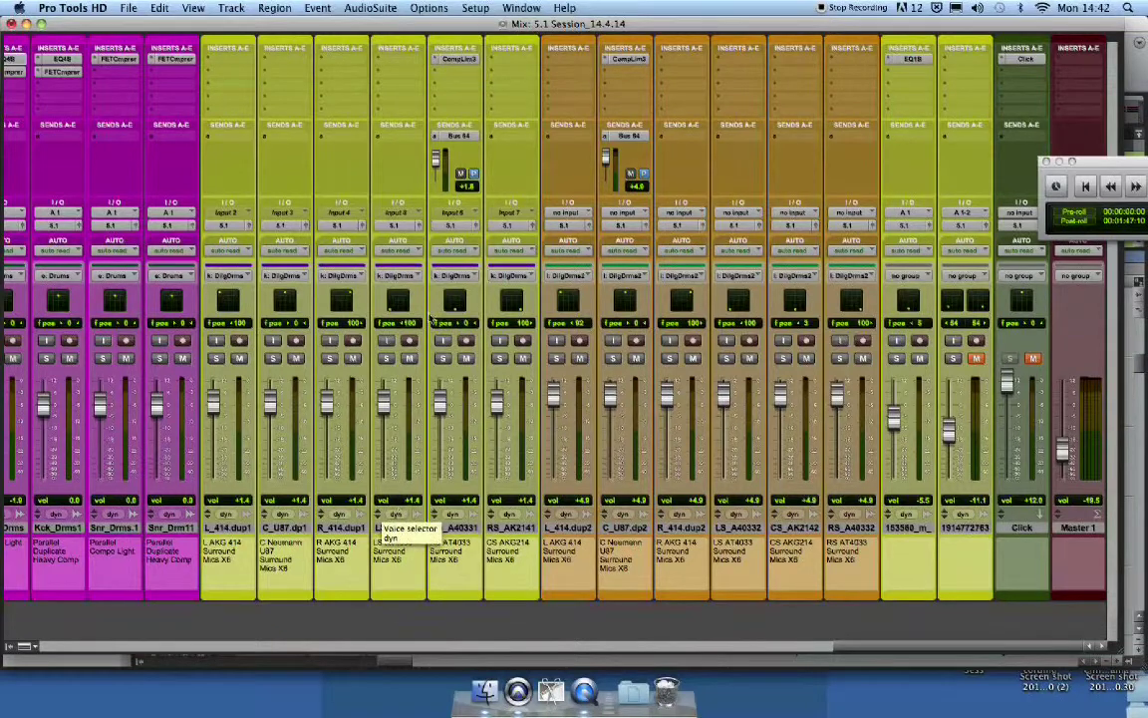
scroll(454, 398, "left", 10)
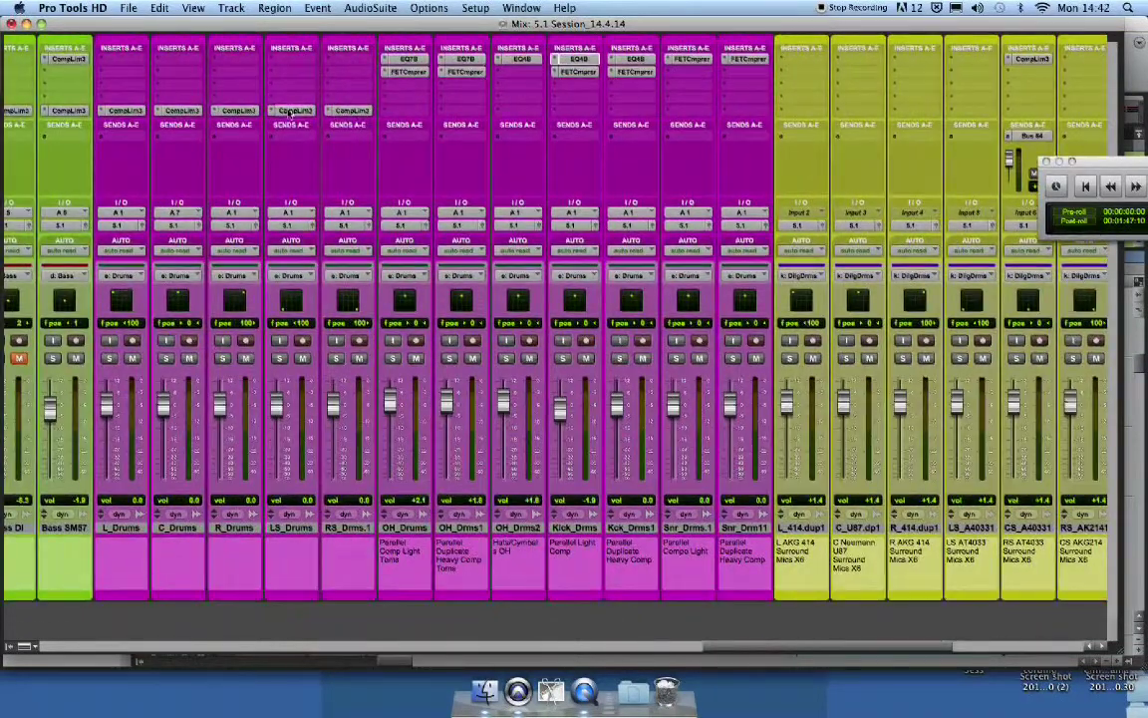
scroll(450, 187, "left", 5)
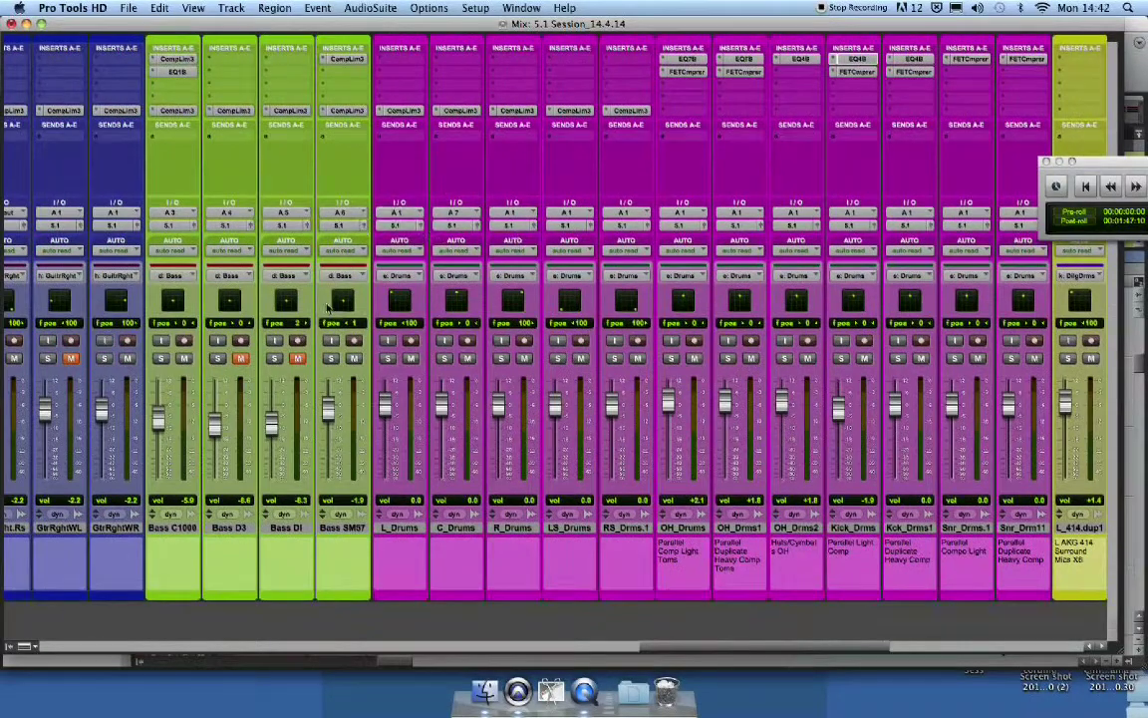
scroll(332, 306, "right", 15)
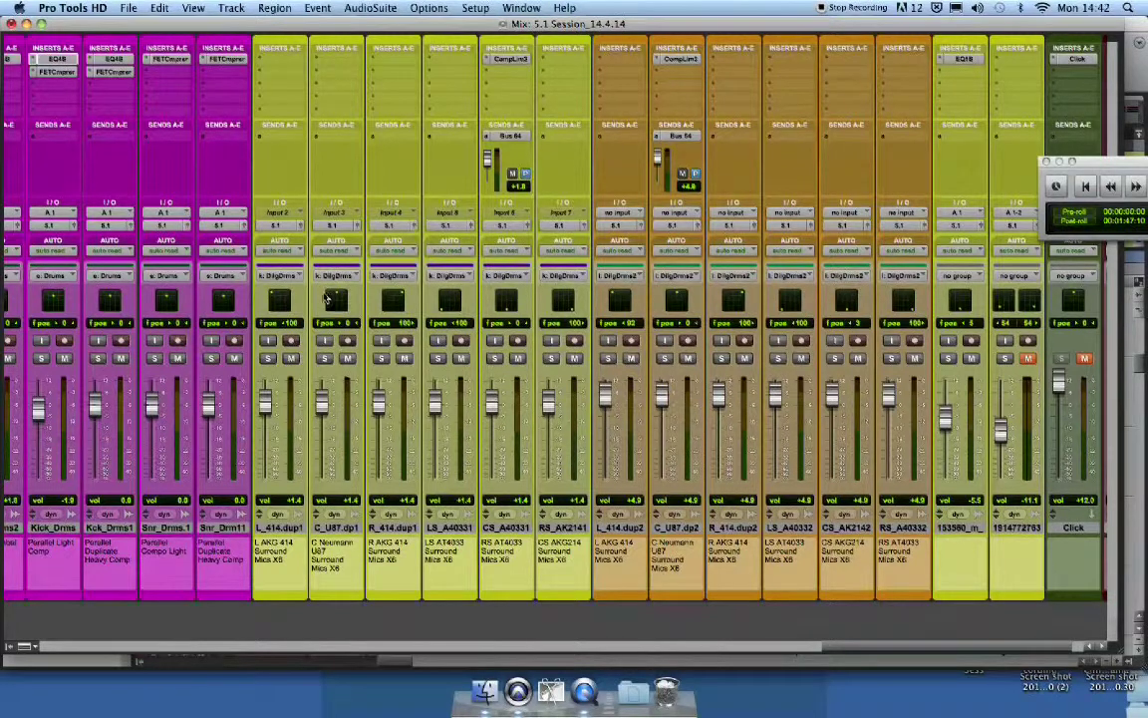
key("super+equal")
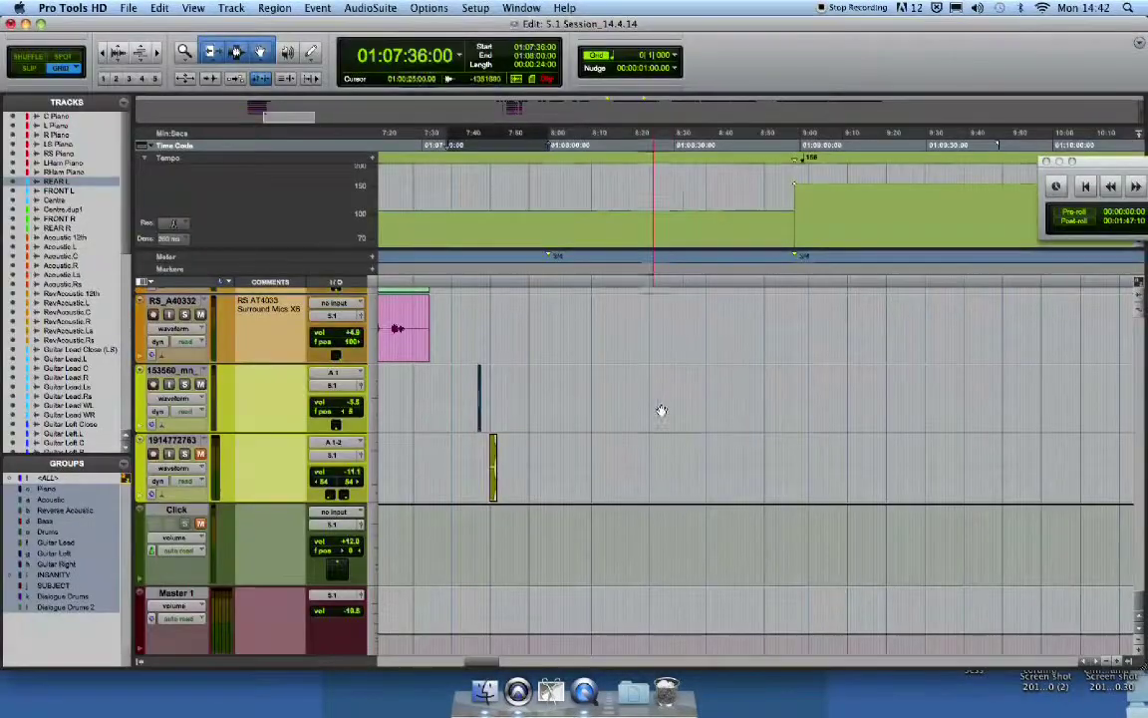
key("super+equal")
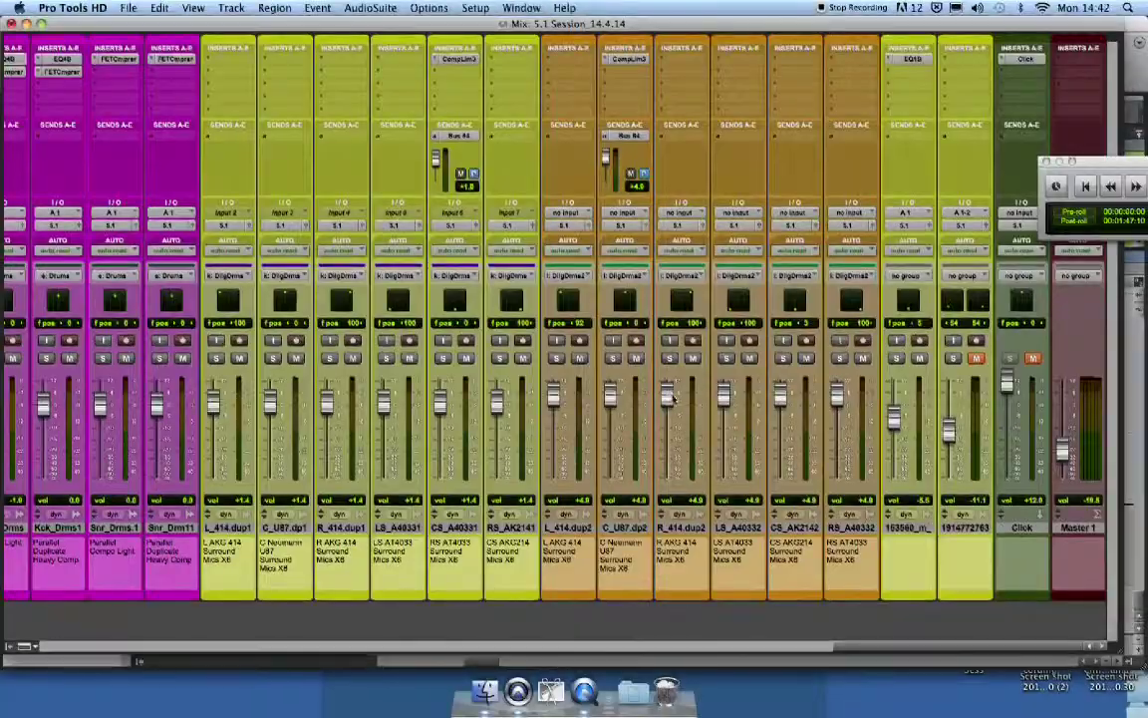
Step: Open the recent session Fast Metal Track.ptf, saving the changes to 5.1 Session_14.4.14
left_click(128, 8)
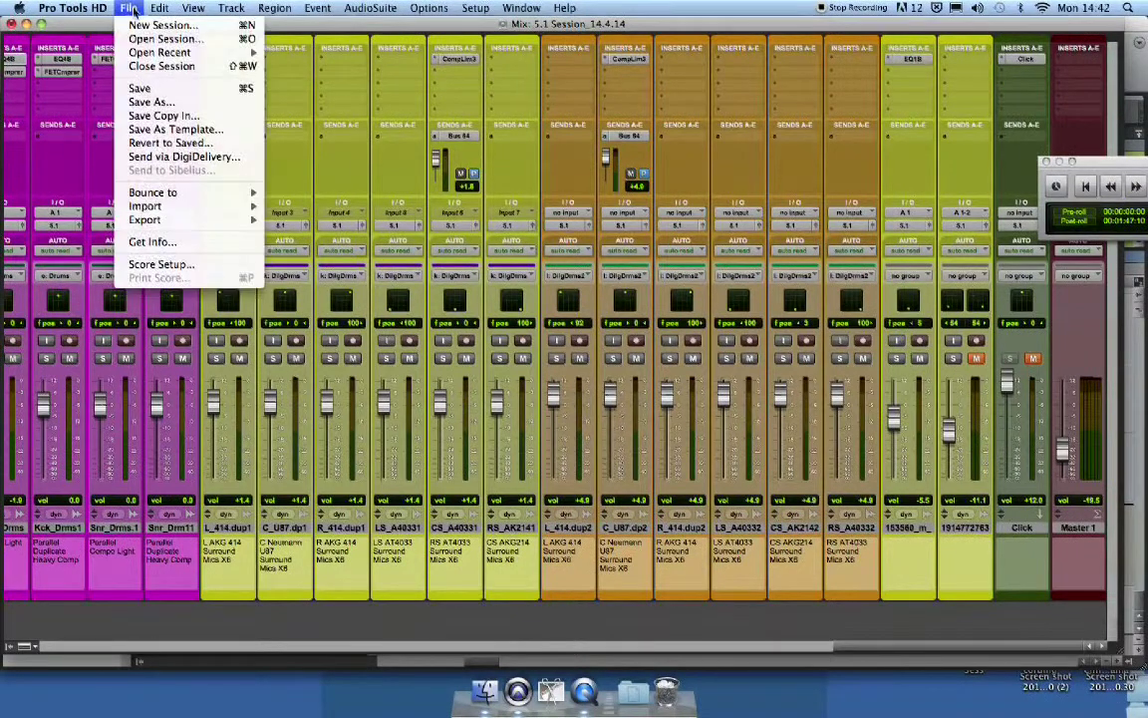
mouse_move(165, 55)
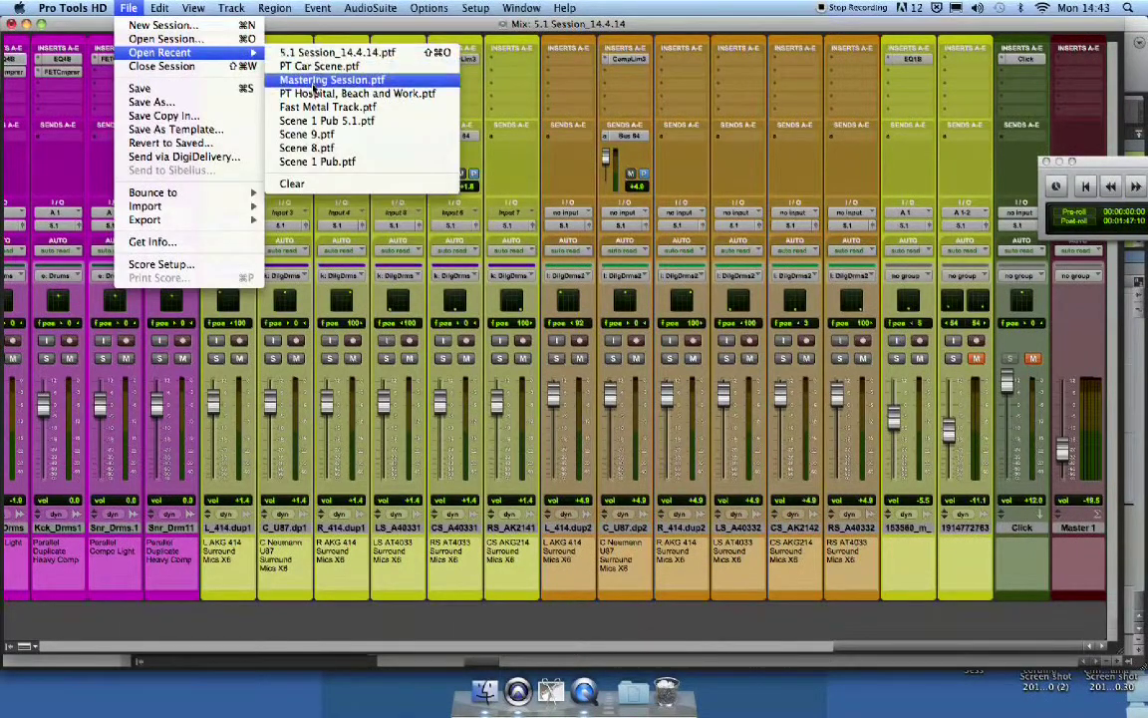
left_click(310, 107)
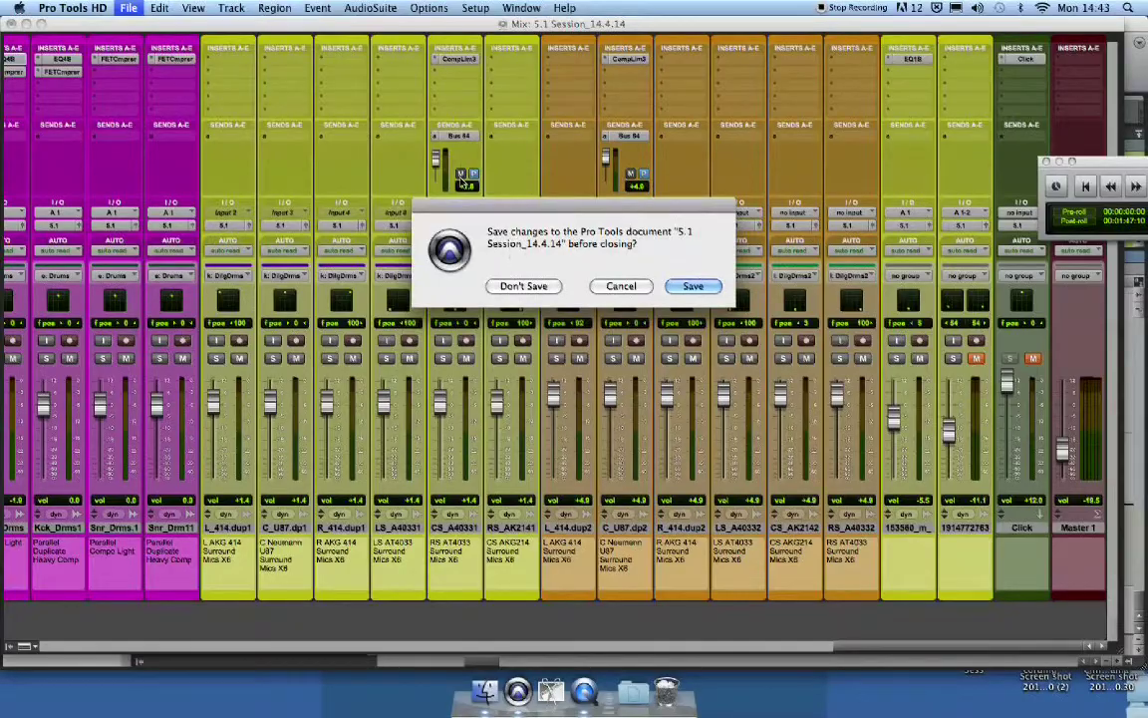
key("Return")
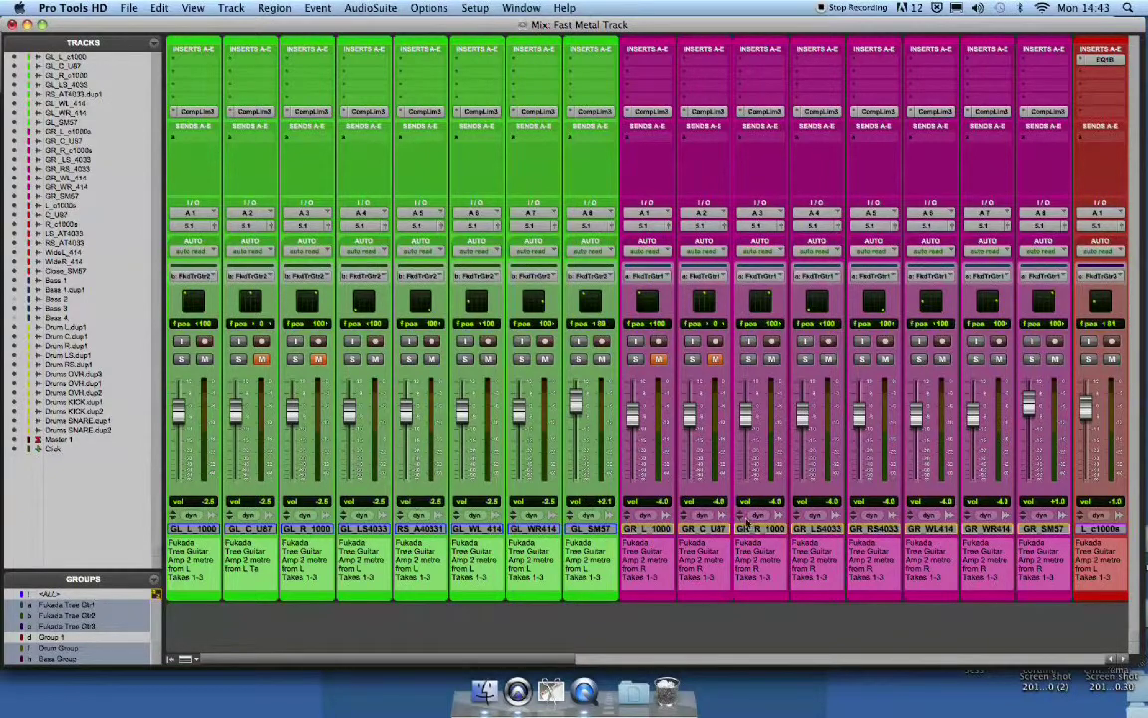
Step: Examine the Fukada Tree guitar channels, and inspect the Compressor/Limiter insert on the GL_SM57 channel
scroll(745, 520, "right", 6)
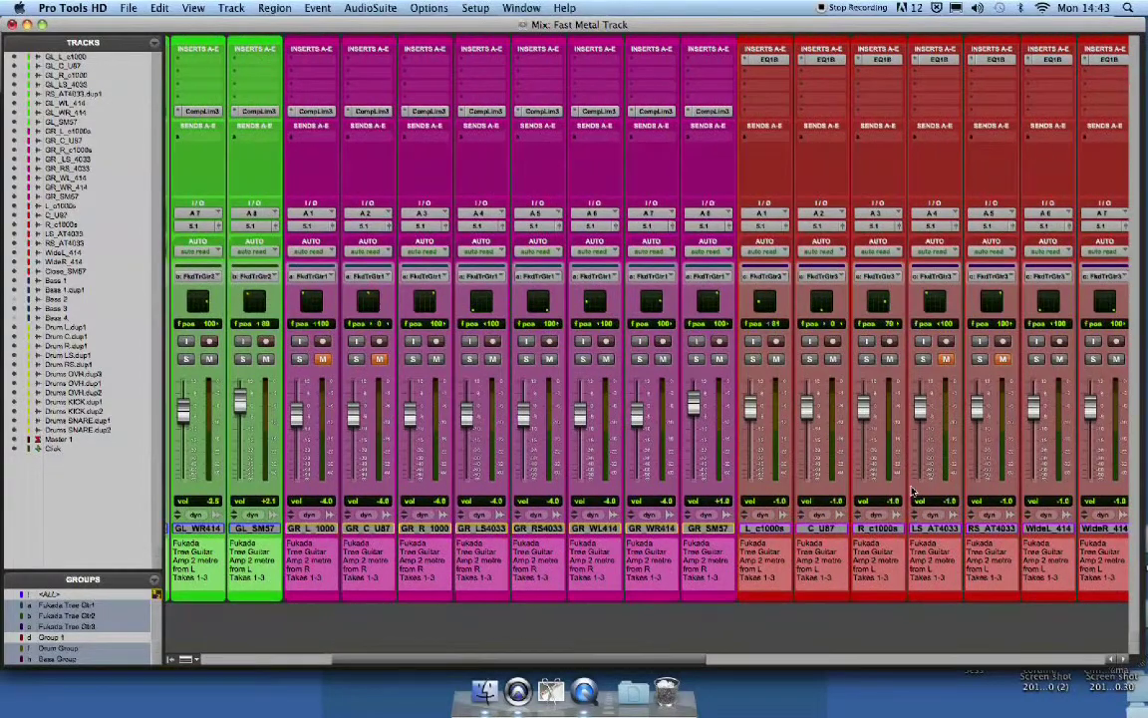
scroll(907, 489, "left", 6)
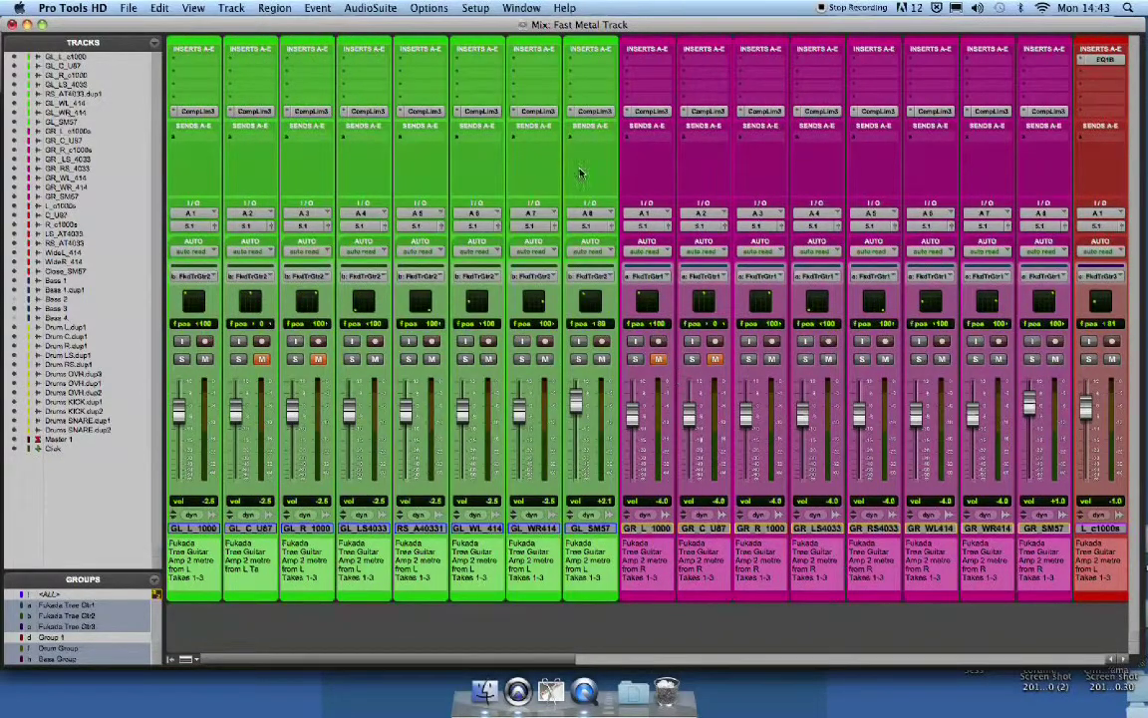
left_click(590, 112)
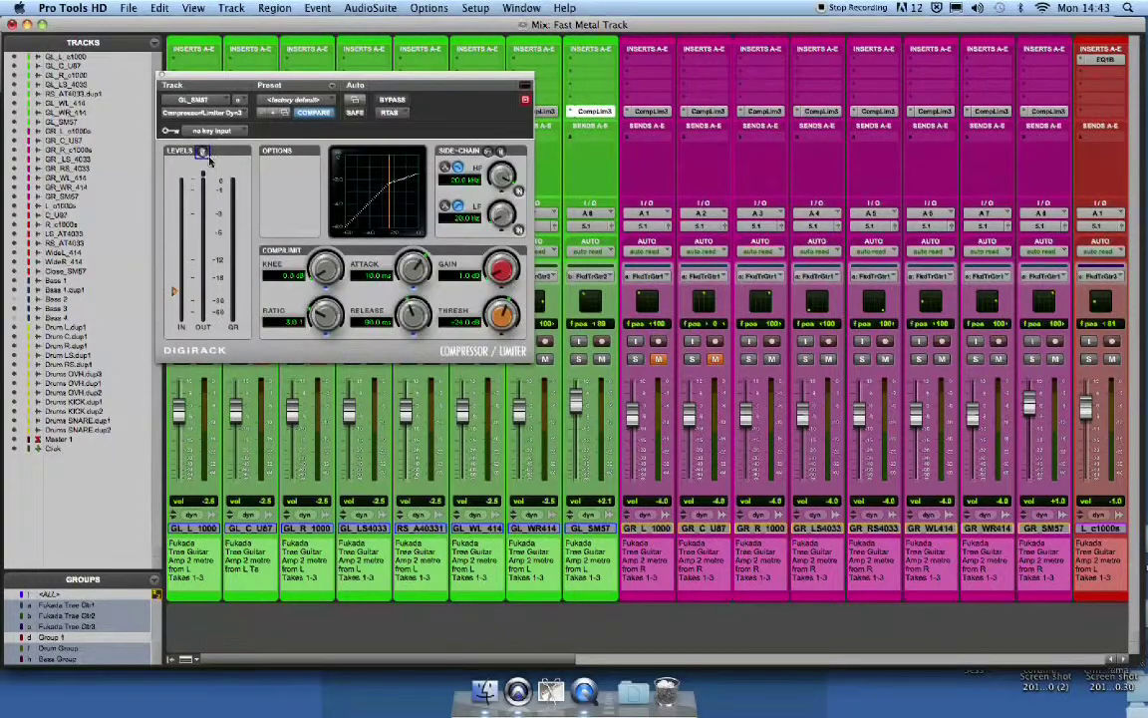
Step: Close the GL_SM57 compressor and inspect the 1-band EQ insert on the R_c1000s channel
left_click(162, 77)
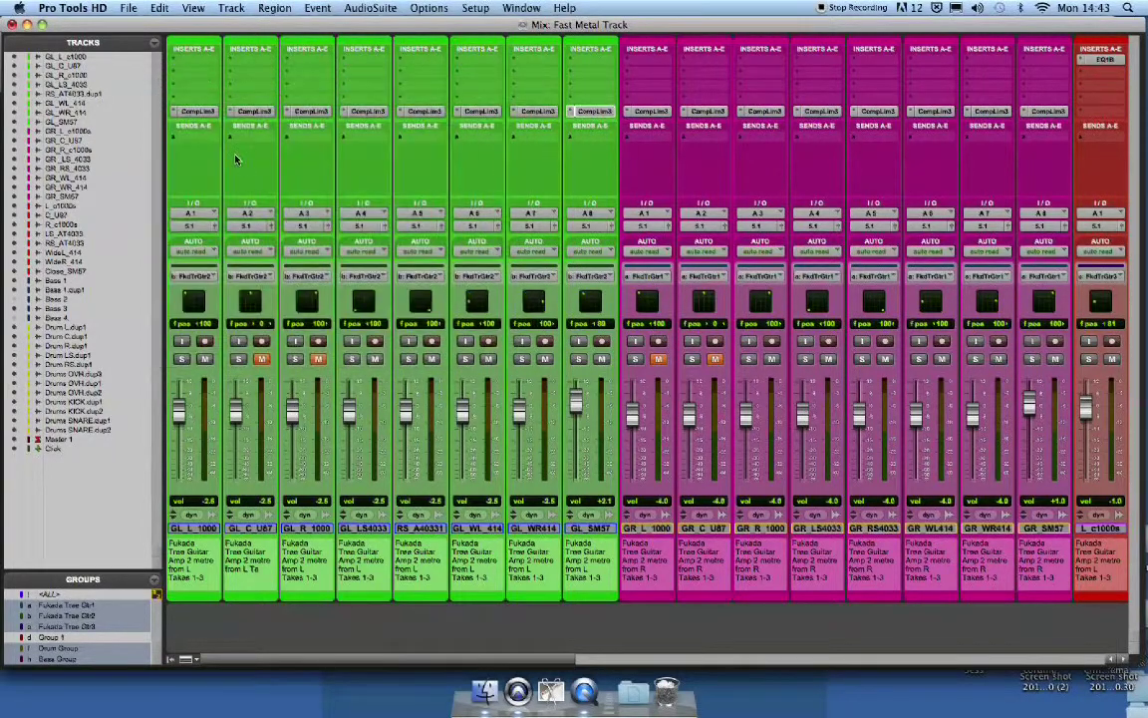
scroll(396, 306, "right", 10)
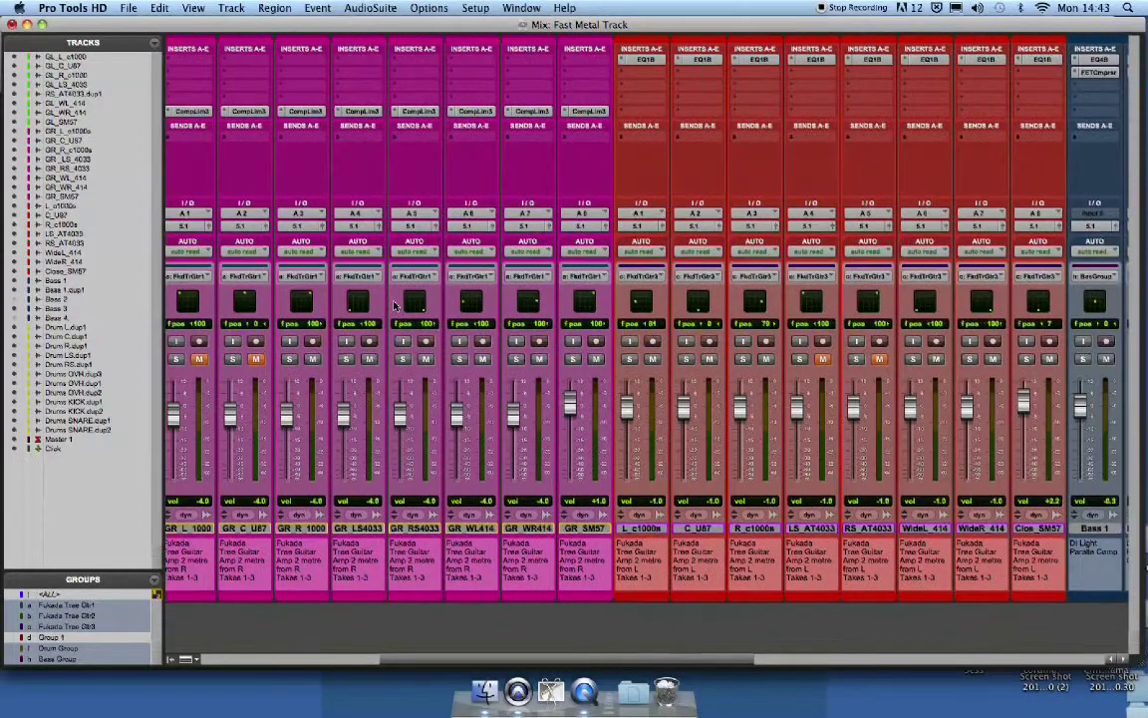
scroll(395, 306, "right", 8)
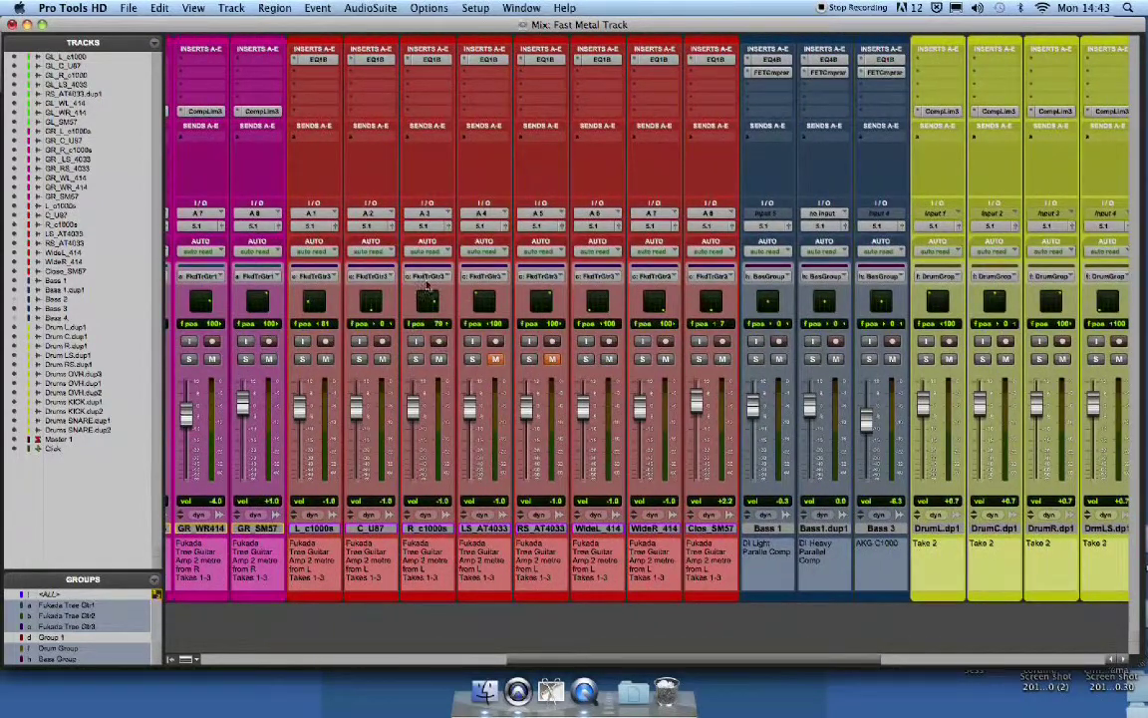
left_click(428, 59)
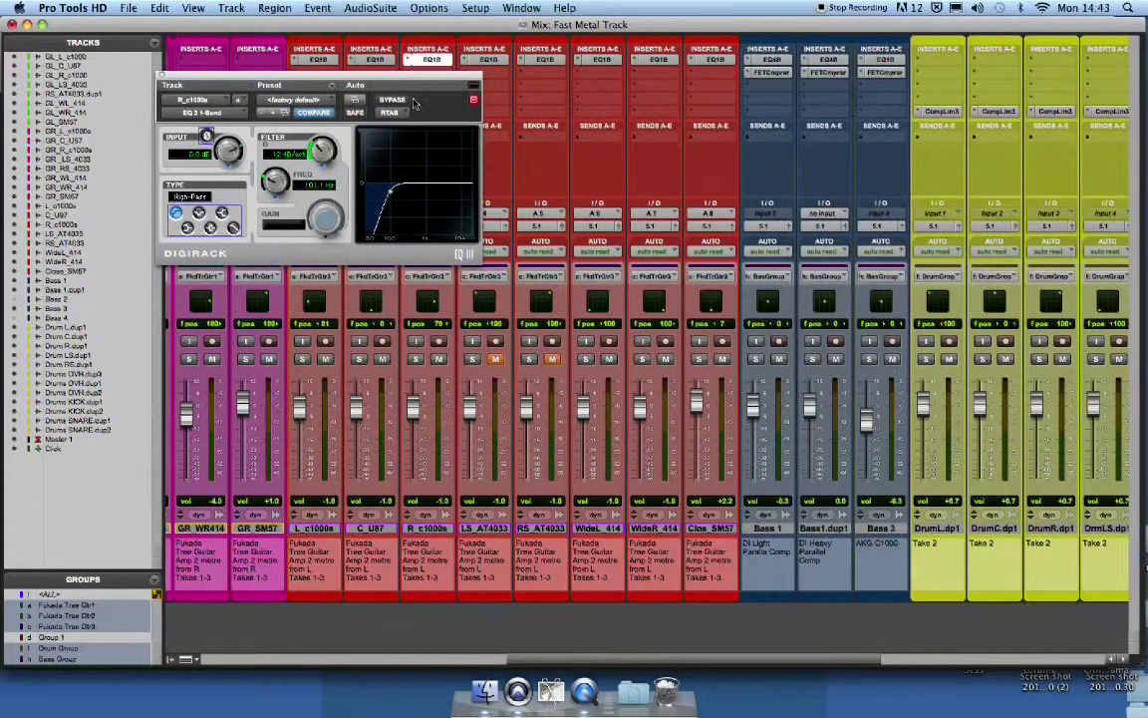
left_click(162, 76)
Step: Inspect the 4-band EQ on the Bass 1.dup1 channel and the 1-band EQ on Bass 3, closing each plug-in window
scroll(489, 204, "right", 10)
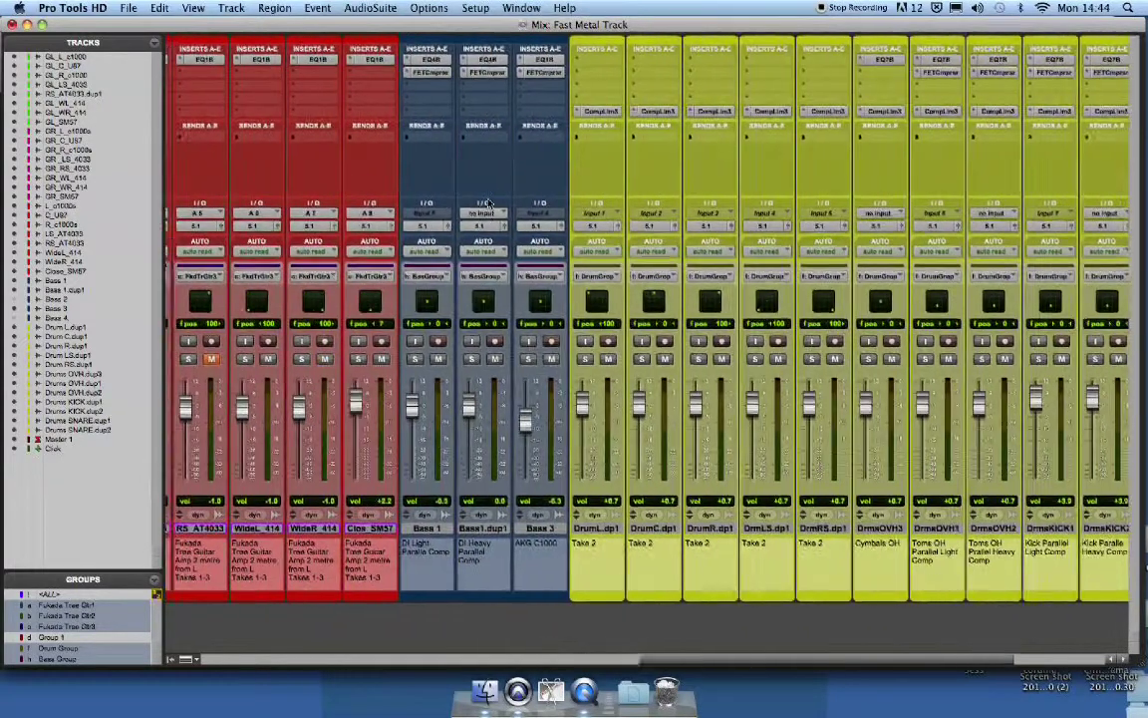
scroll(488, 204, "right", 1)
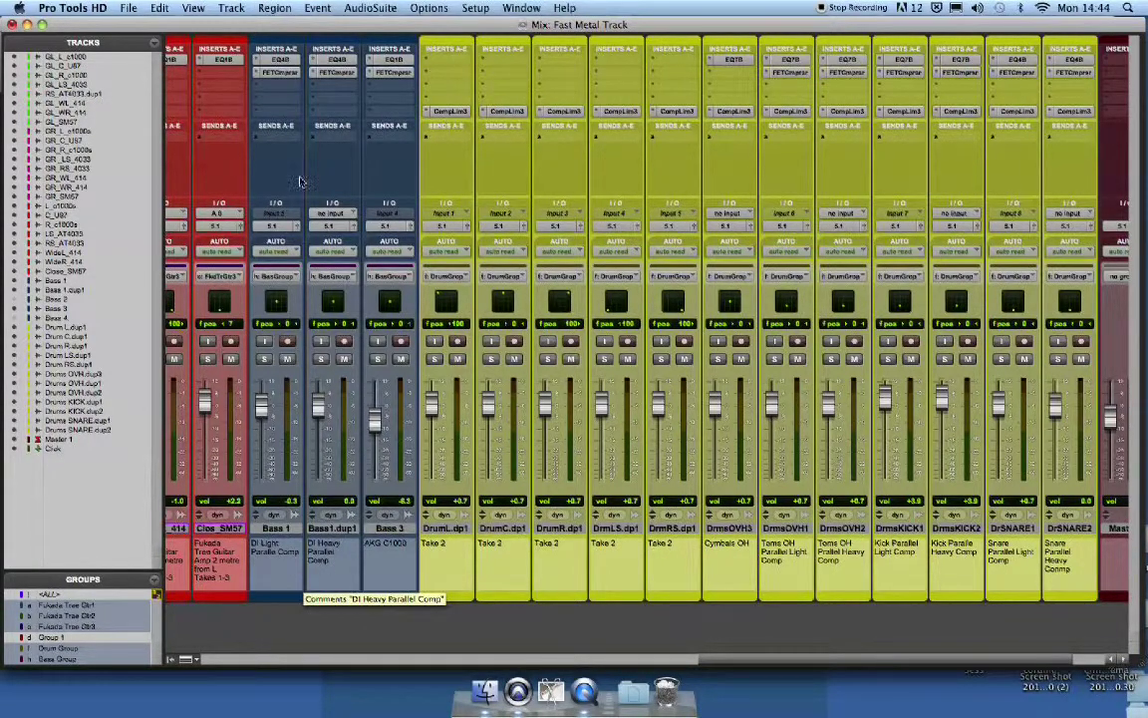
left_click(337, 60)
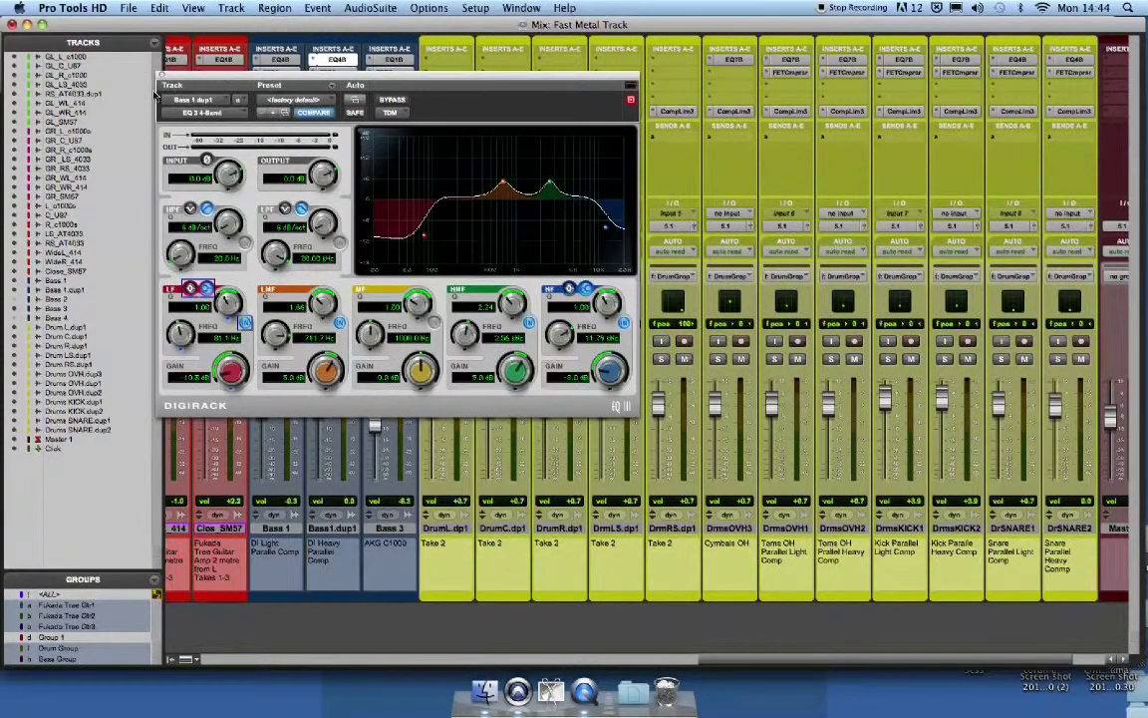
left_click(164, 76)
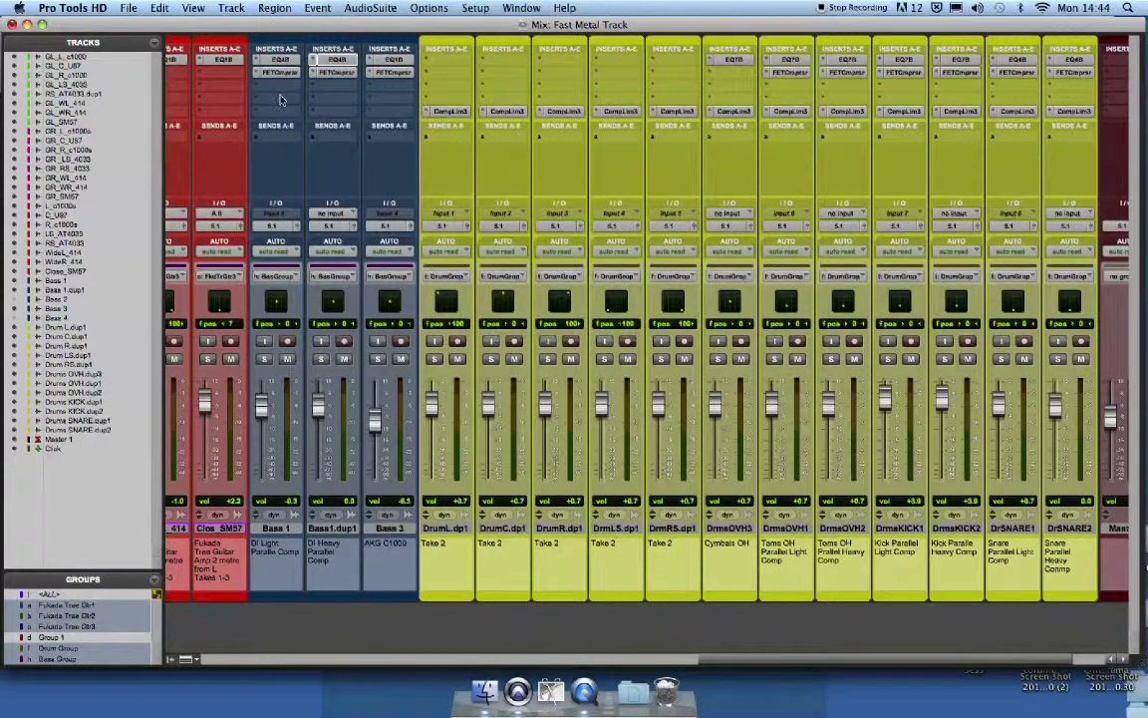
left_click(394, 58)
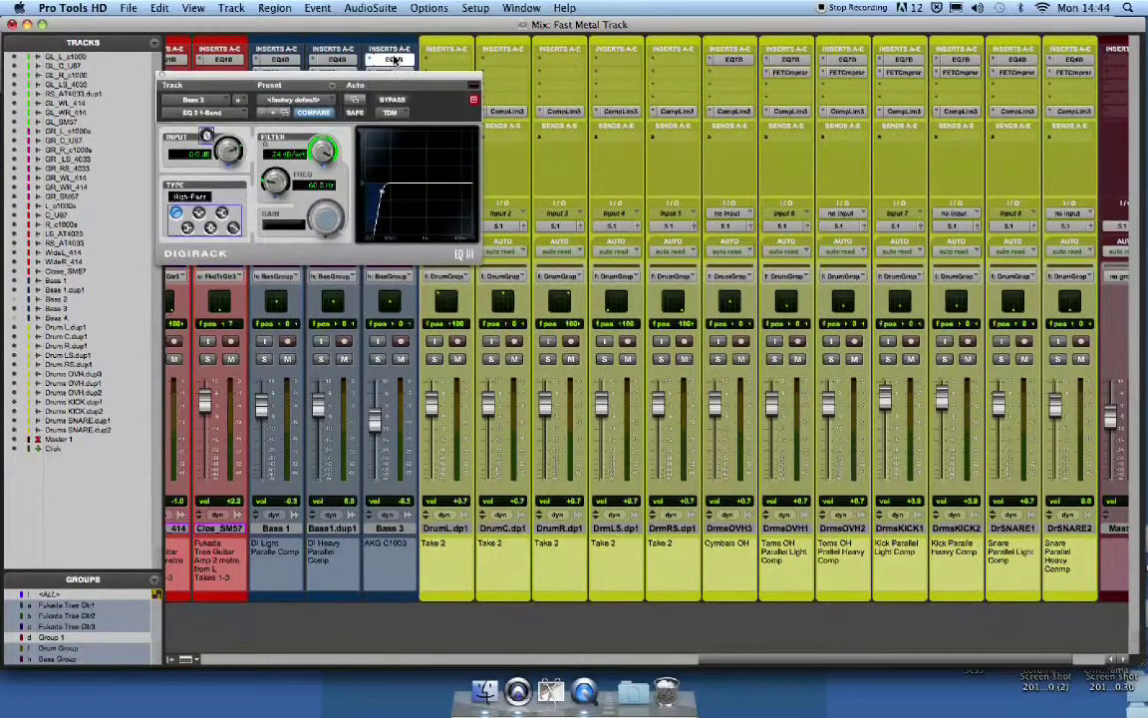
left_click(162, 77)
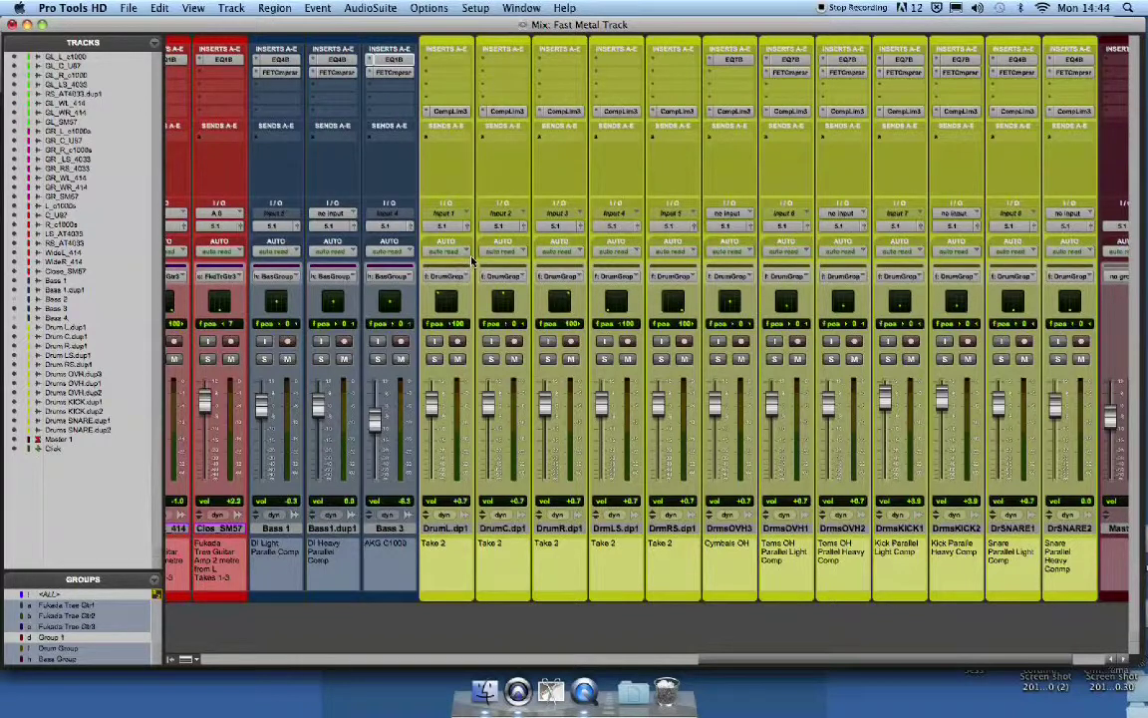
Step: Inspect the Compressor/Limiter on Drum C.dup1 and the 7-band EQ on Drums OVH.dup1, closing each plug-in window
scroll(473, 261, "right", 3)
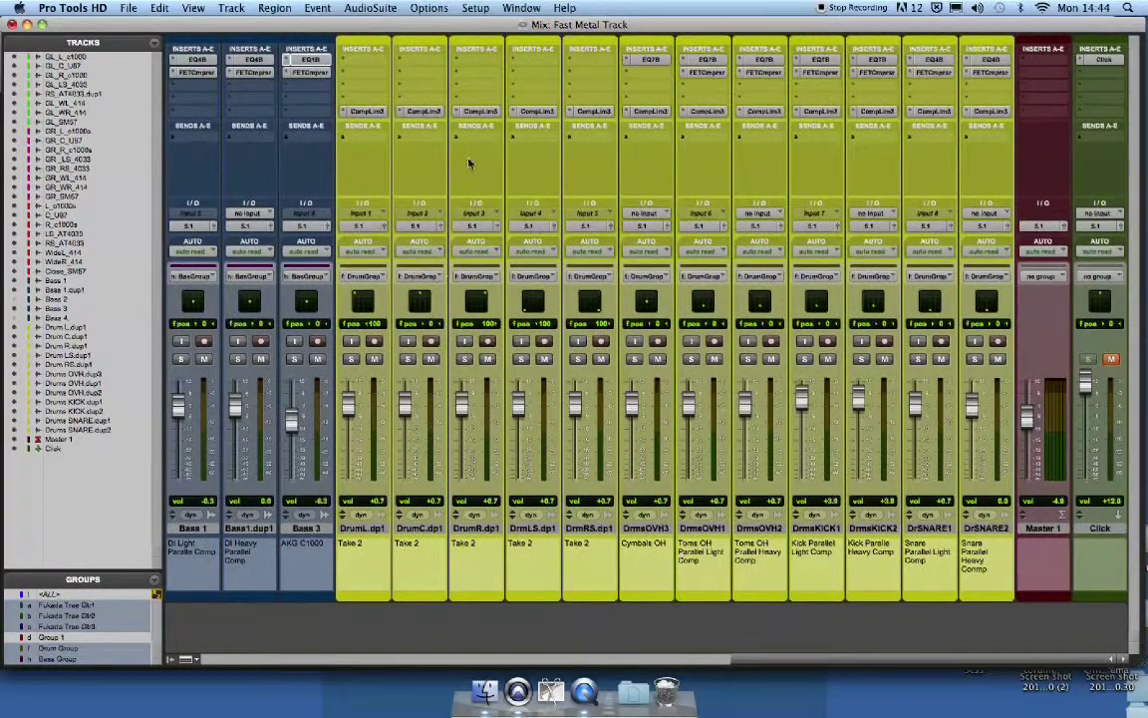
left_click(419, 112)
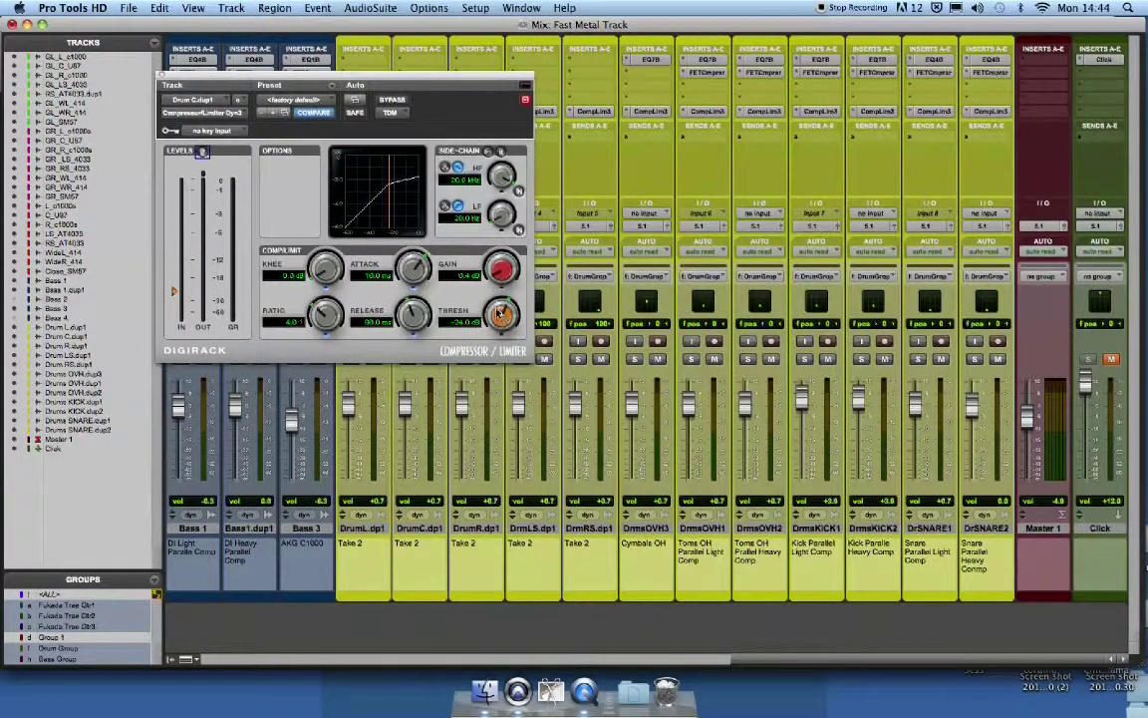
left_click(165, 78)
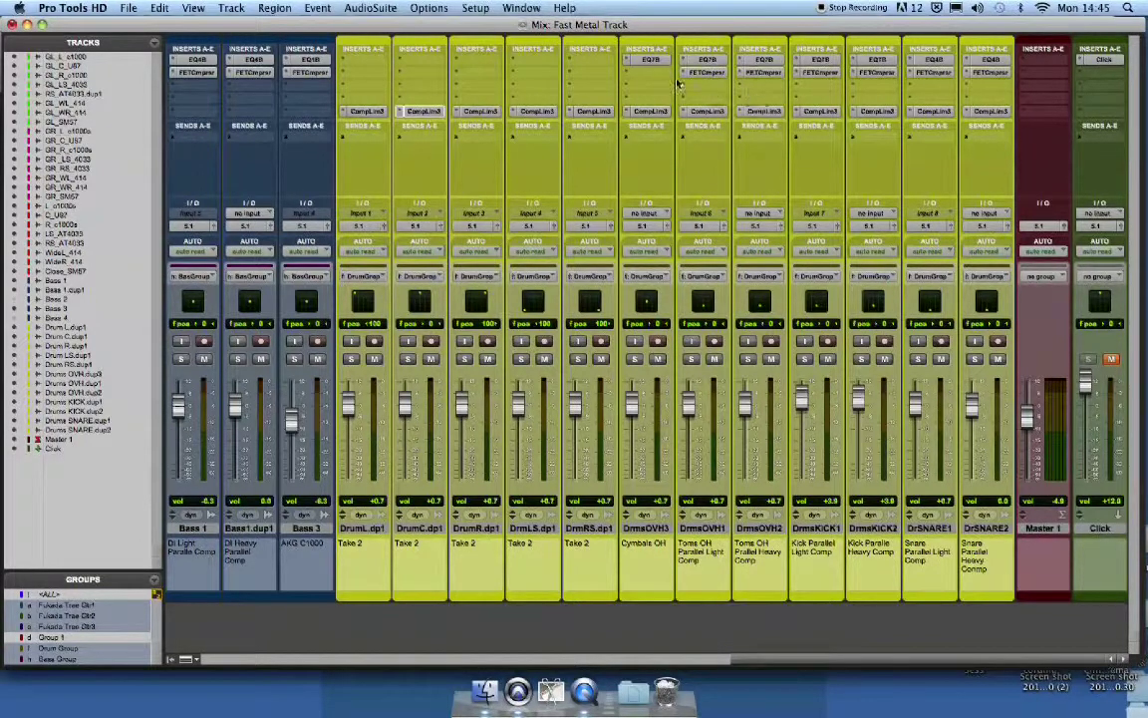
left_click(706, 60)
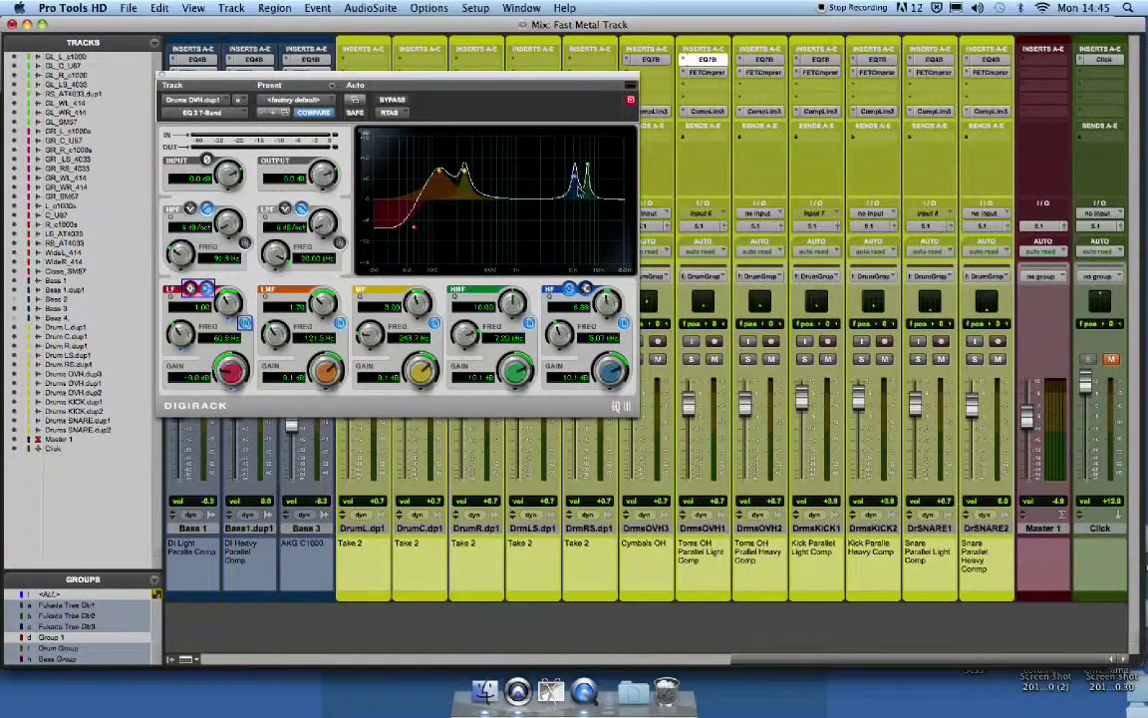
left_click(162, 76)
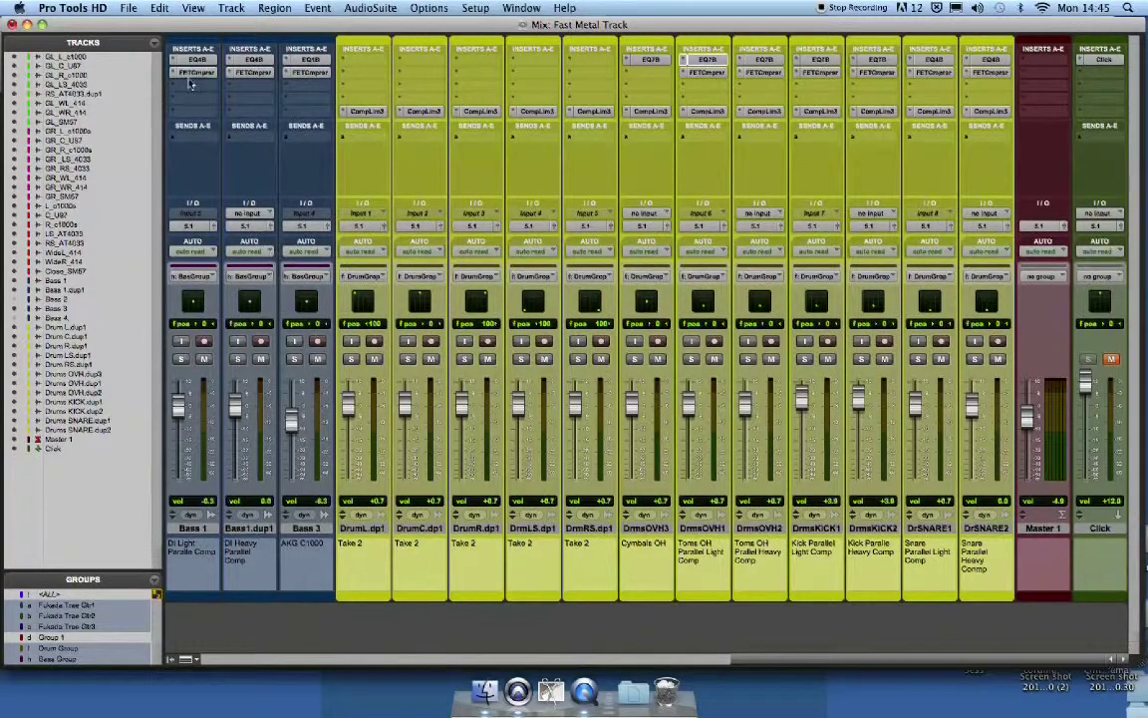
Step: Open the PT Hospital, Beach and Work session and point out the Dunnes and Hospital clips on tracks Audio 1 to 4
left_click(129, 8)
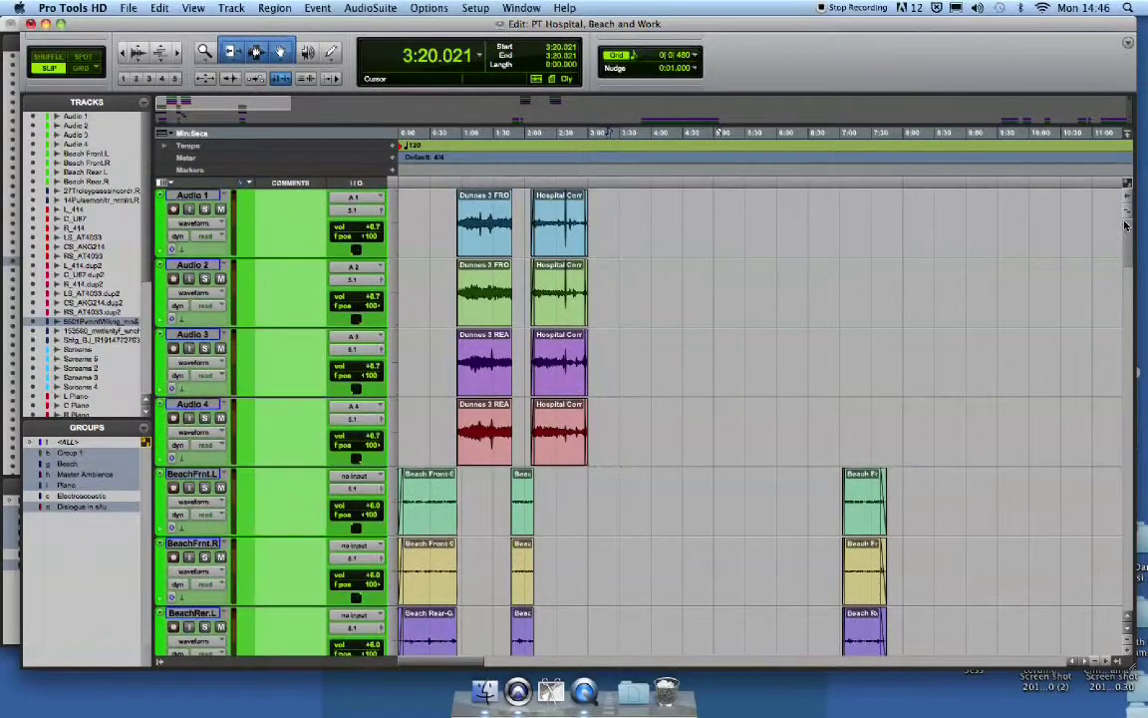
scroll(1004, 303, "down", 2)
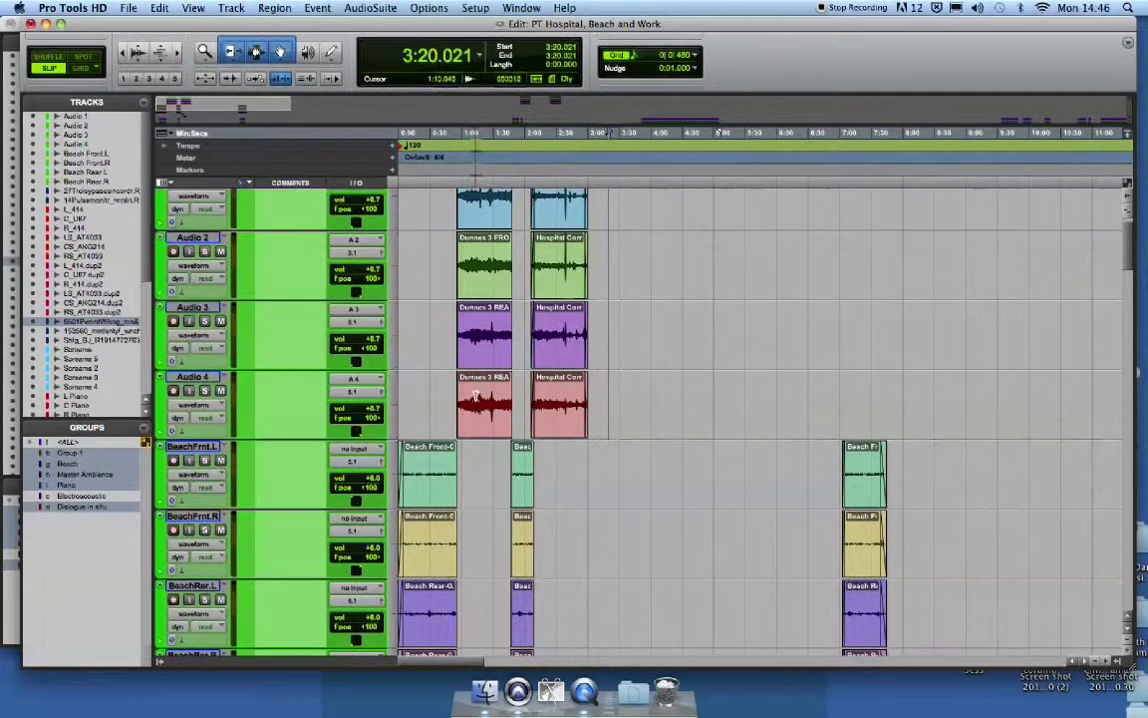
left_click(491, 429)
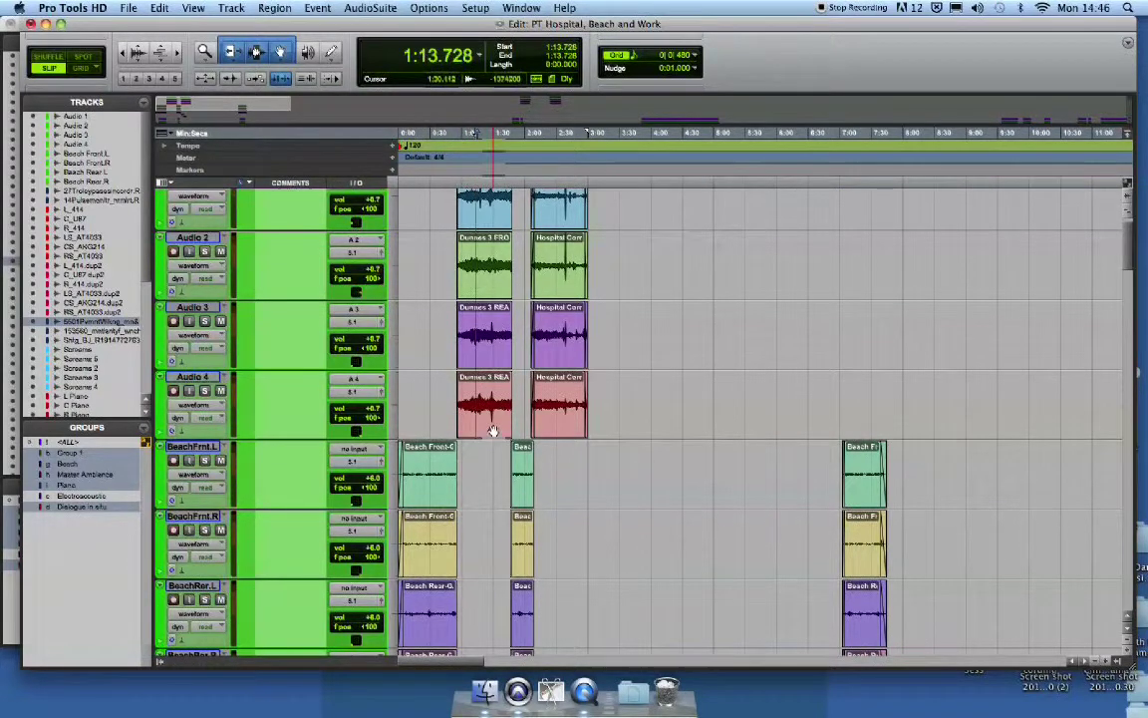
left_click(558, 420)
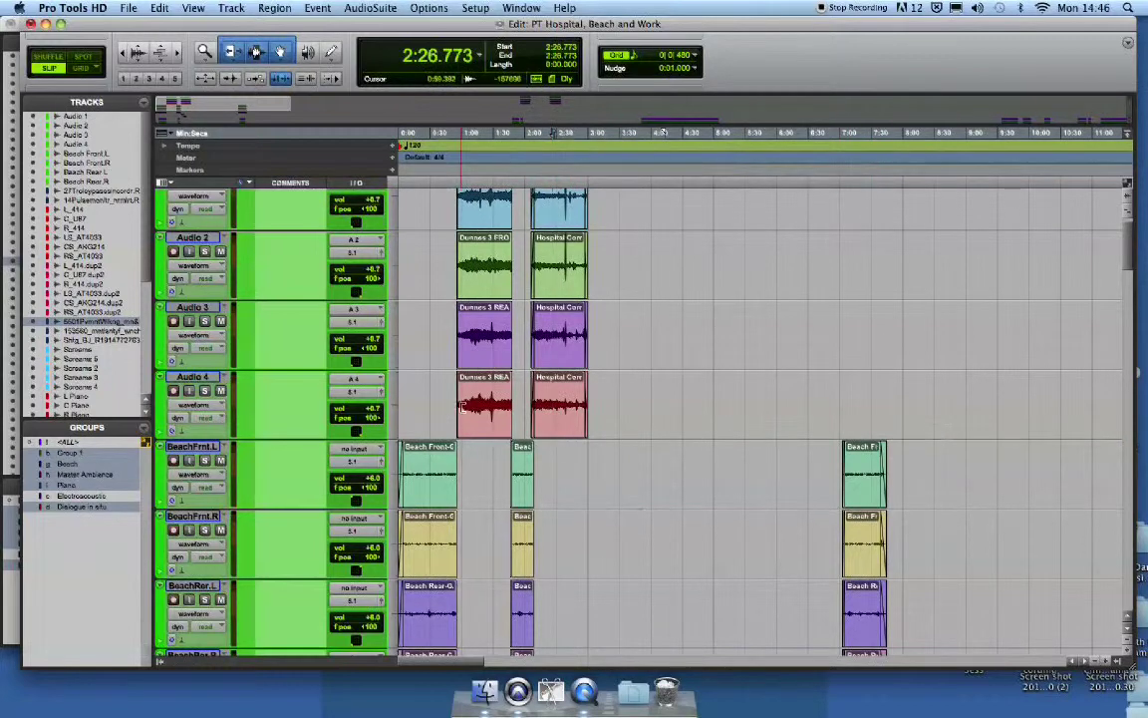
left_click(508, 405)
Step: Examine the Beach front and rear ambience tracks and the trolley and pulse monitor tracks below them
scroll(1129, 240, "down", 1)
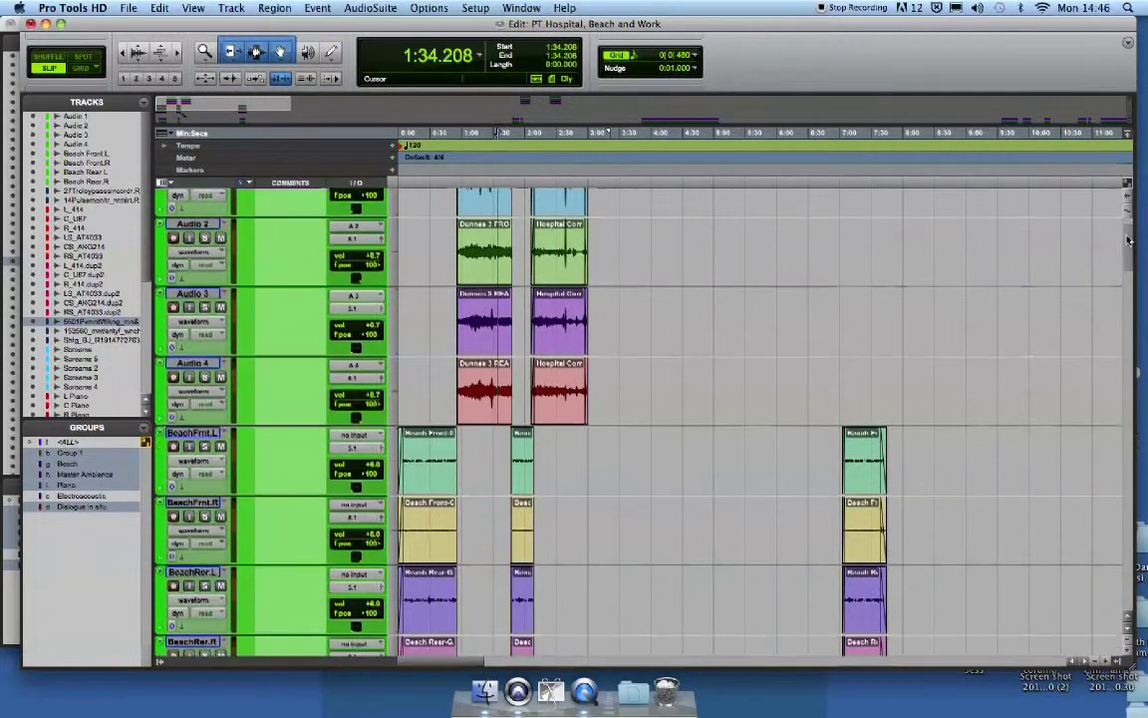
scroll(1129, 240, "down", 10)
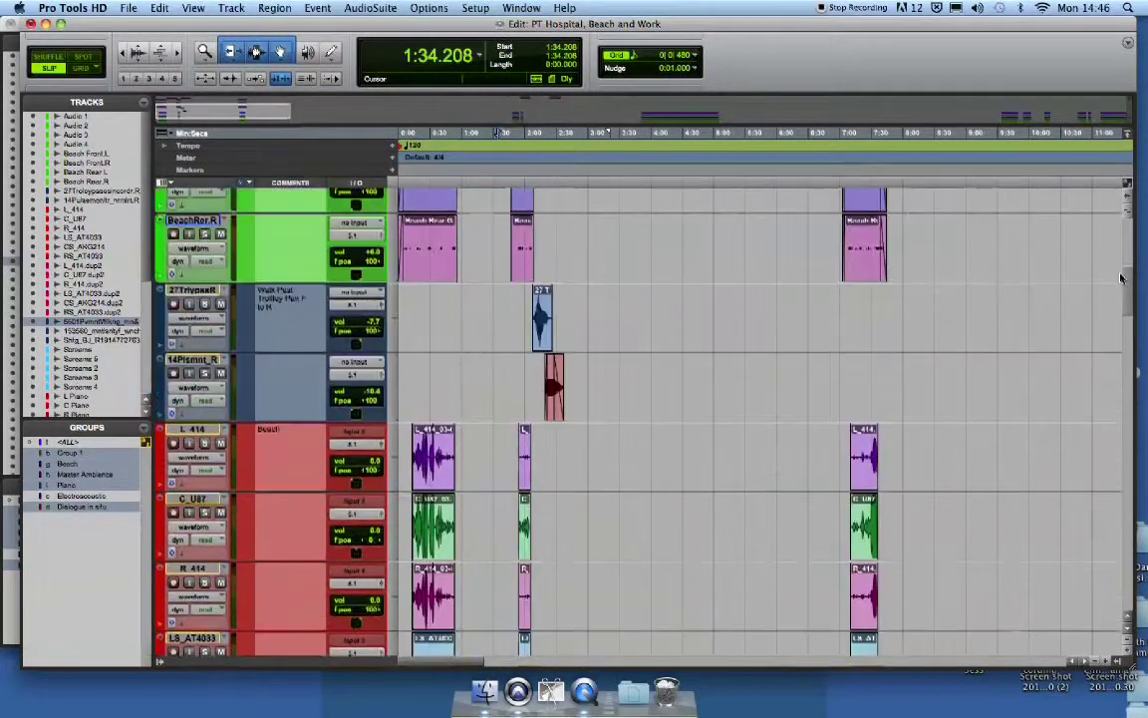
scroll(1121, 278, "up", 5)
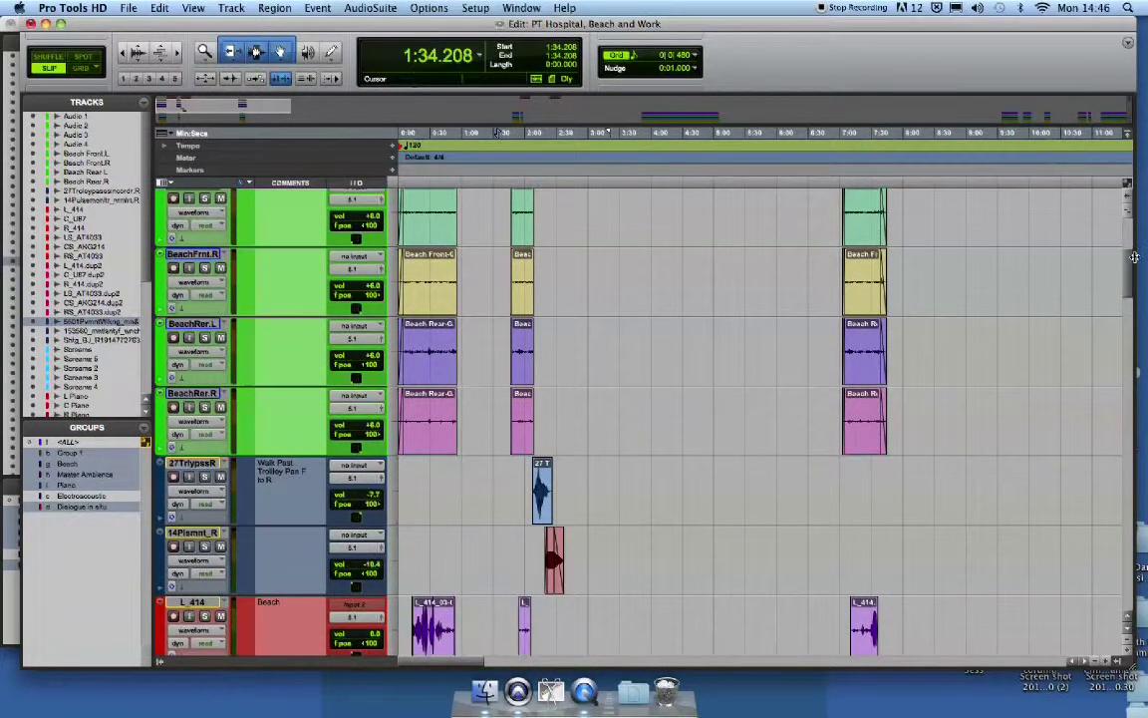
scroll(1133, 269, "down", 5)
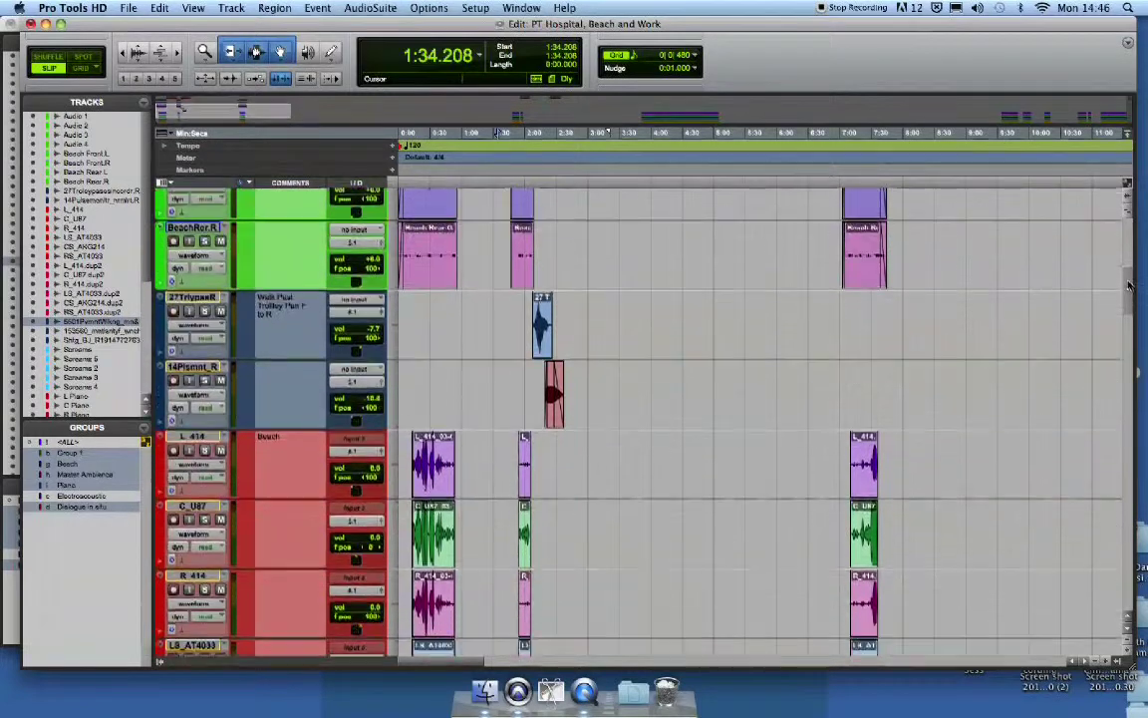
Step: Point out the trolley pass clip and select the whole clip on the 14Plsmnt_R track
scroll(1129, 286, "down", 1)
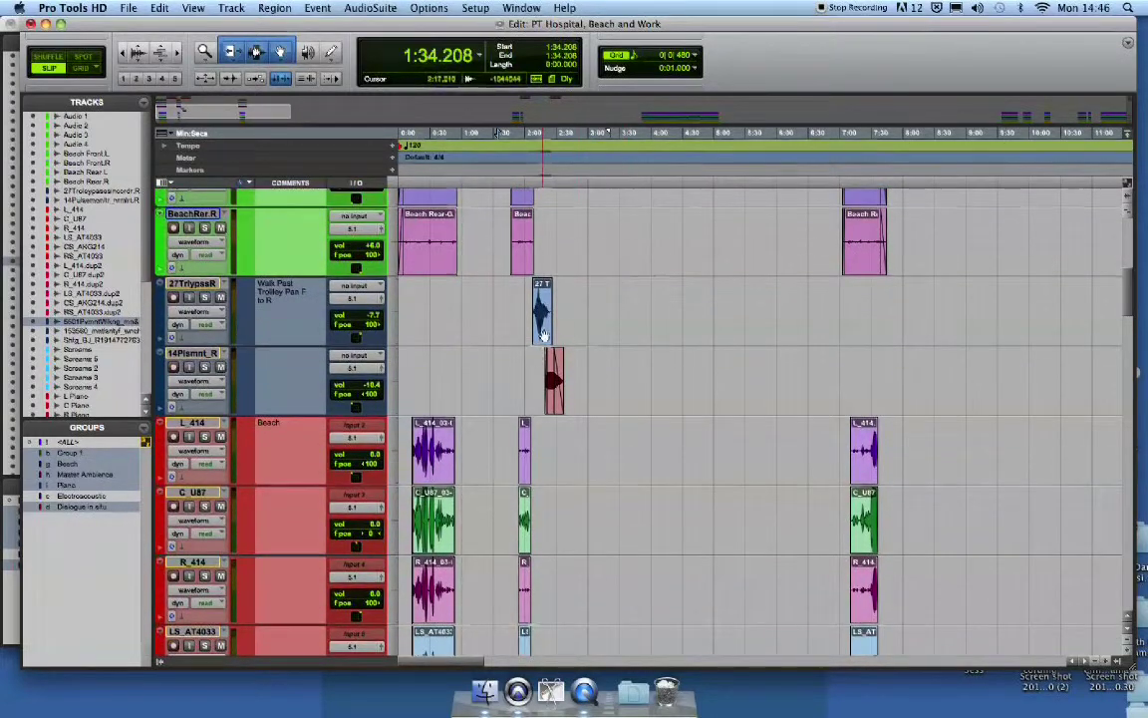
left_click(548, 380)
left_click_drag(548, 382, 555, 397)
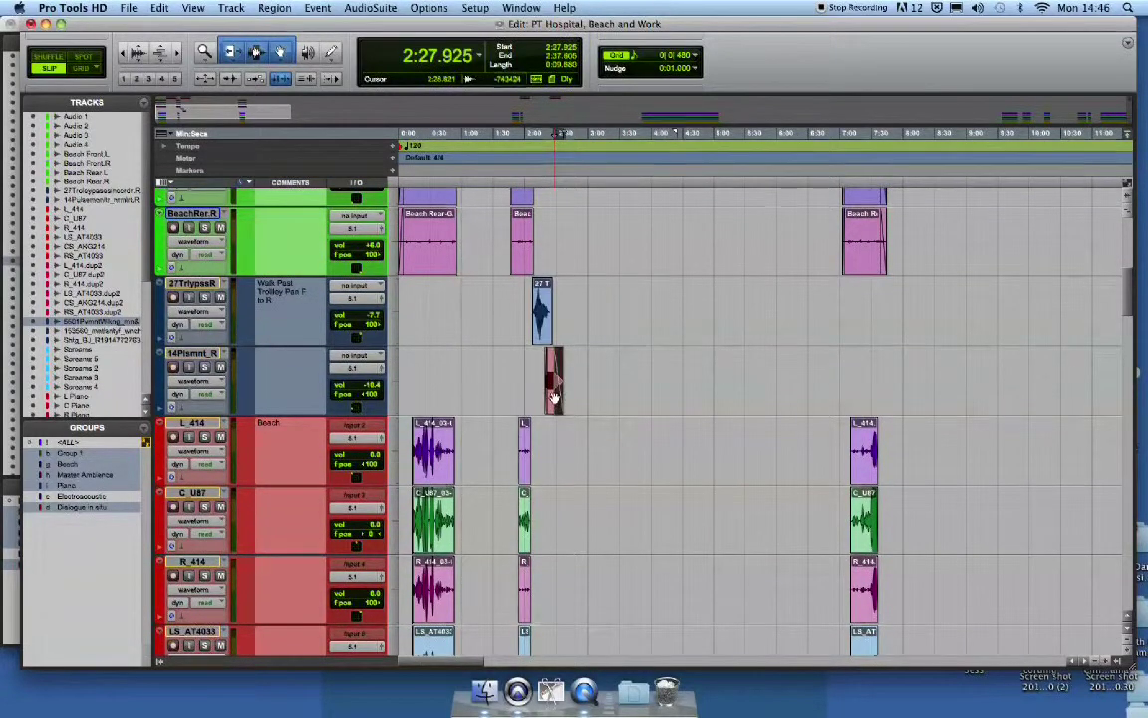
left_click(550, 387)
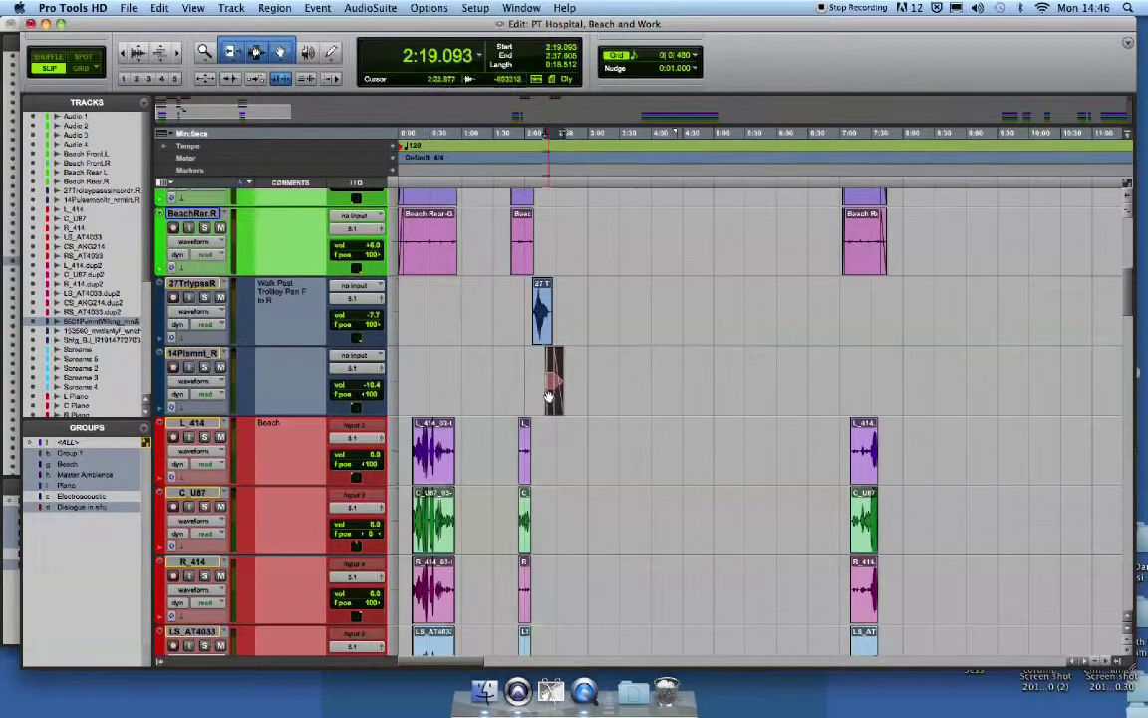
left_click(541, 332)
left_click(552, 396)
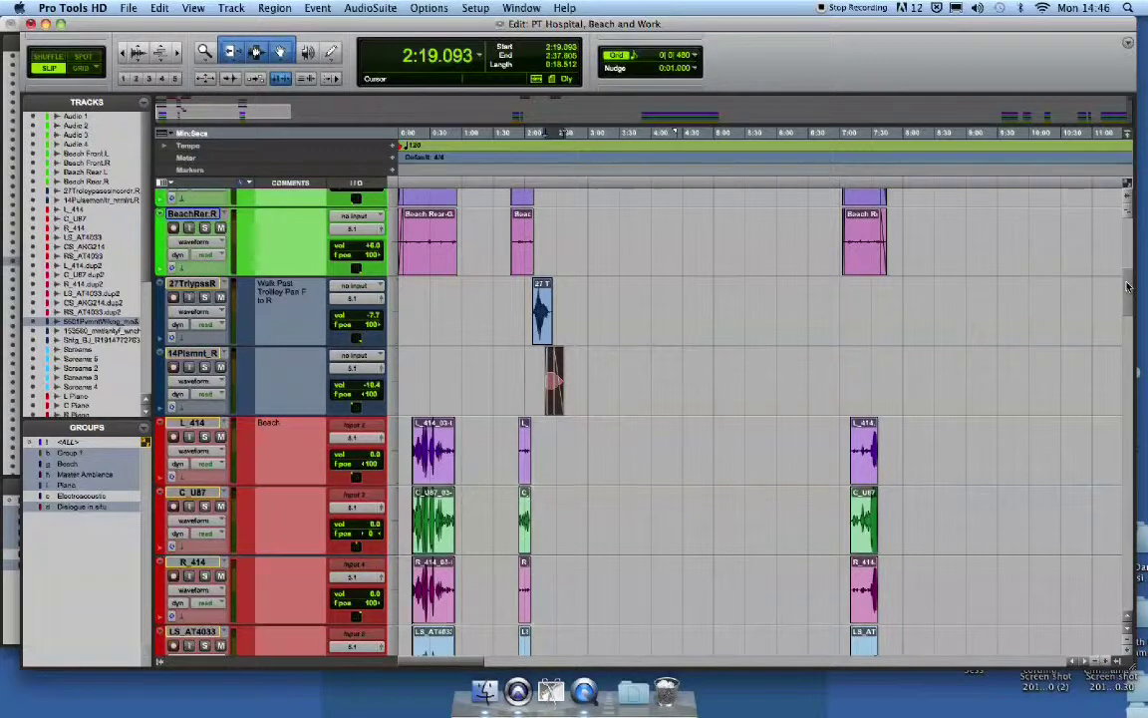
Step: Select the first and second Beach dialogue clips on the grouped microphone tracks starting at L_414
left_click_drag(1128, 288, 1128, 308)
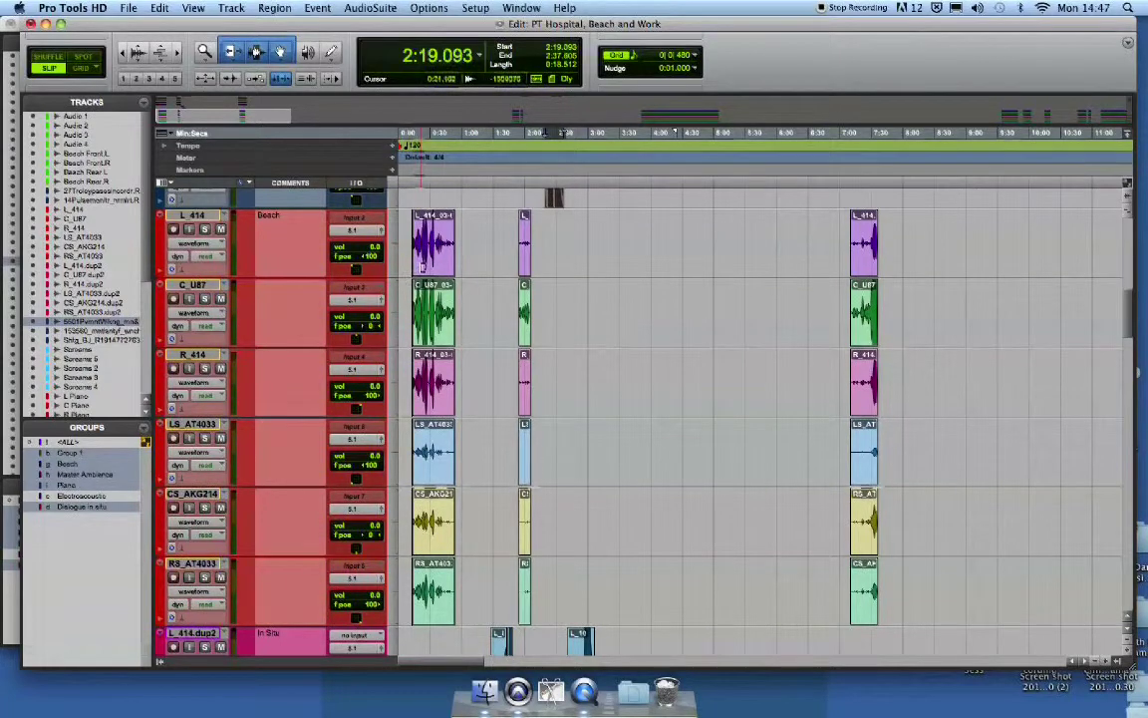
left_click(435, 257)
left_click(525, 243)
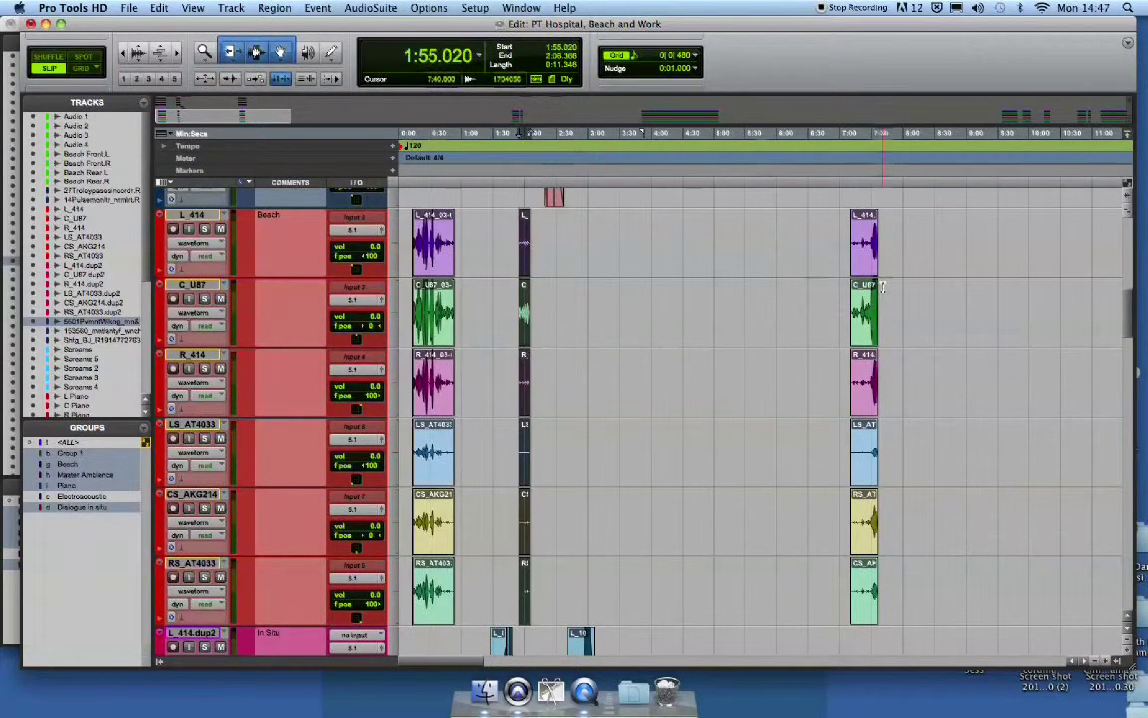
Step: Select the Pavement Walking clip, and highlight the two sound-effect tracks directly beneath it
left_click_drag(1128, 324, 1103, 403)
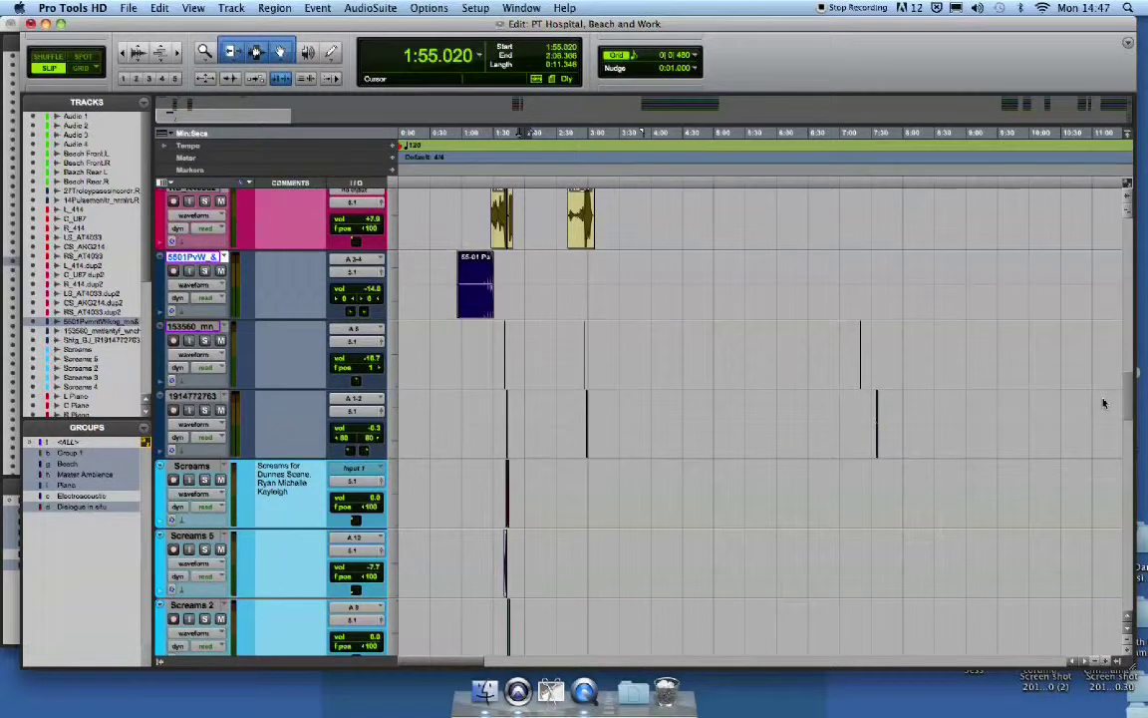
left_click(472, 304)
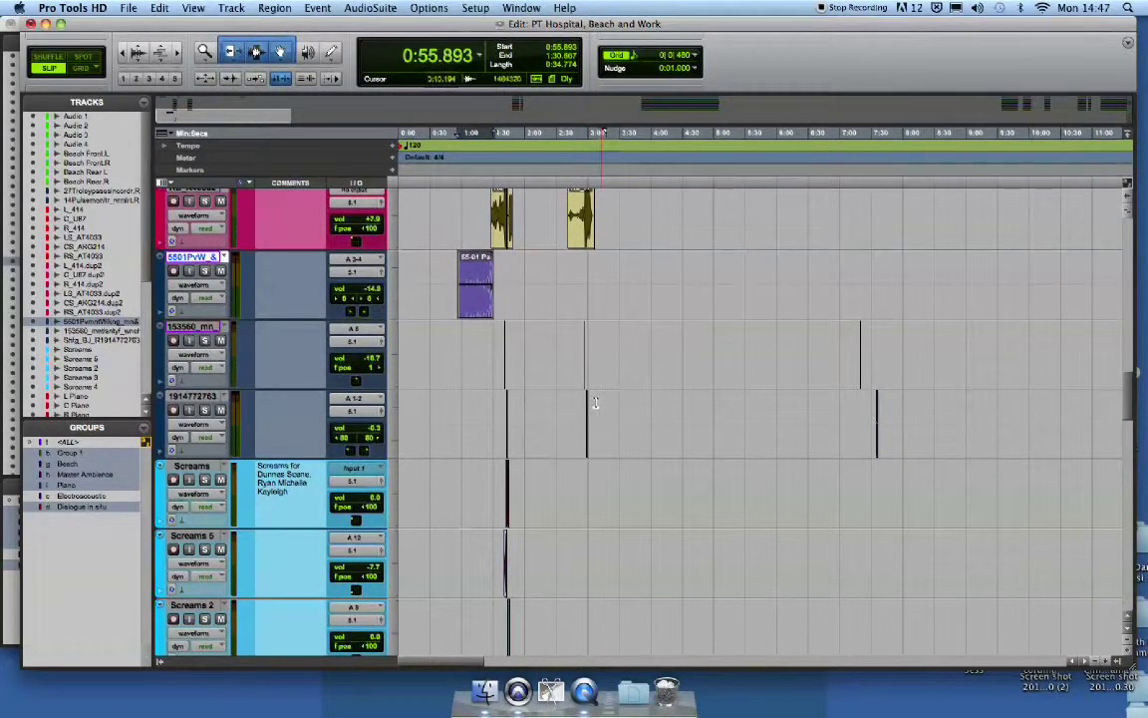
left_click(192, 326)
left_click(195, 397)
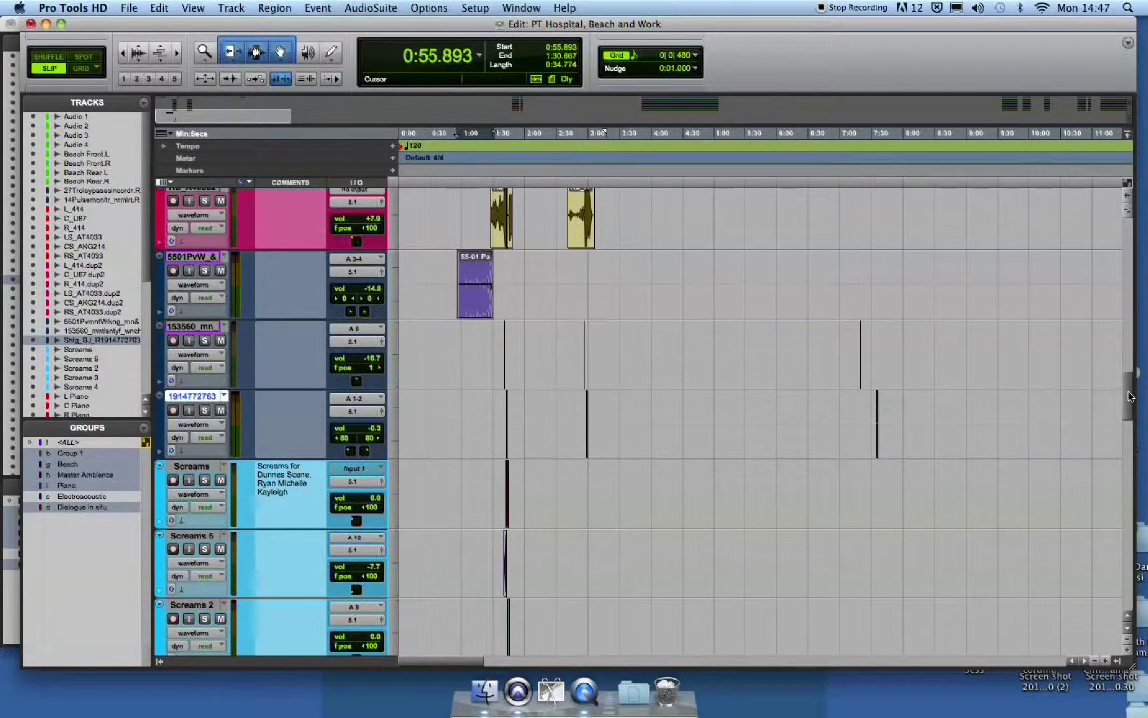
Step: Magnify the timeline around the short effect clips and examine the Screams and Piano tracks
key("super+bracketright")
key("super+bracketright")
scroll(964, 452, "right", 2)
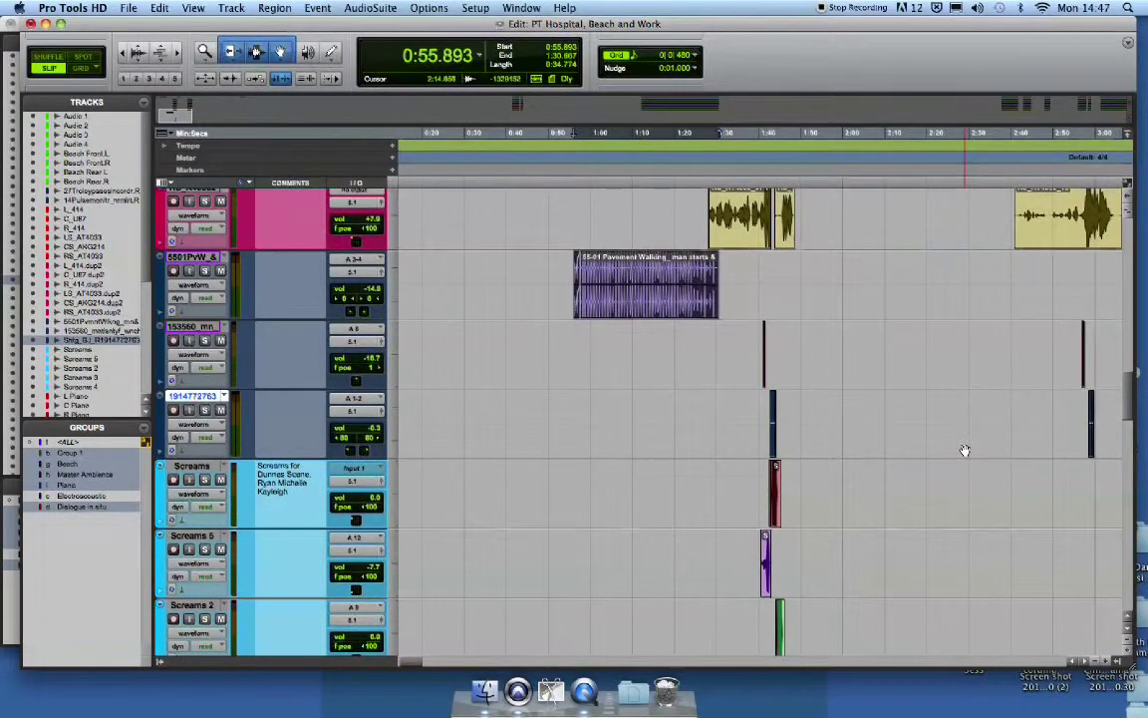
scroll(1124, 410, "down", 5)
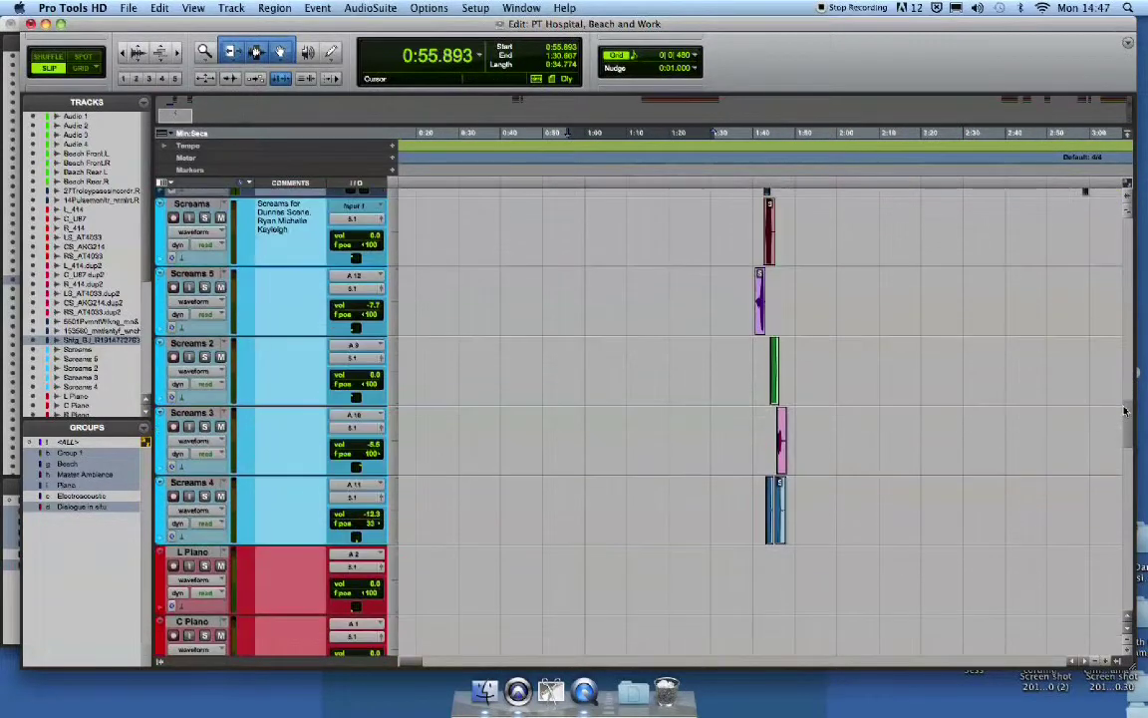
scroll(1124, 410, "down", 6)
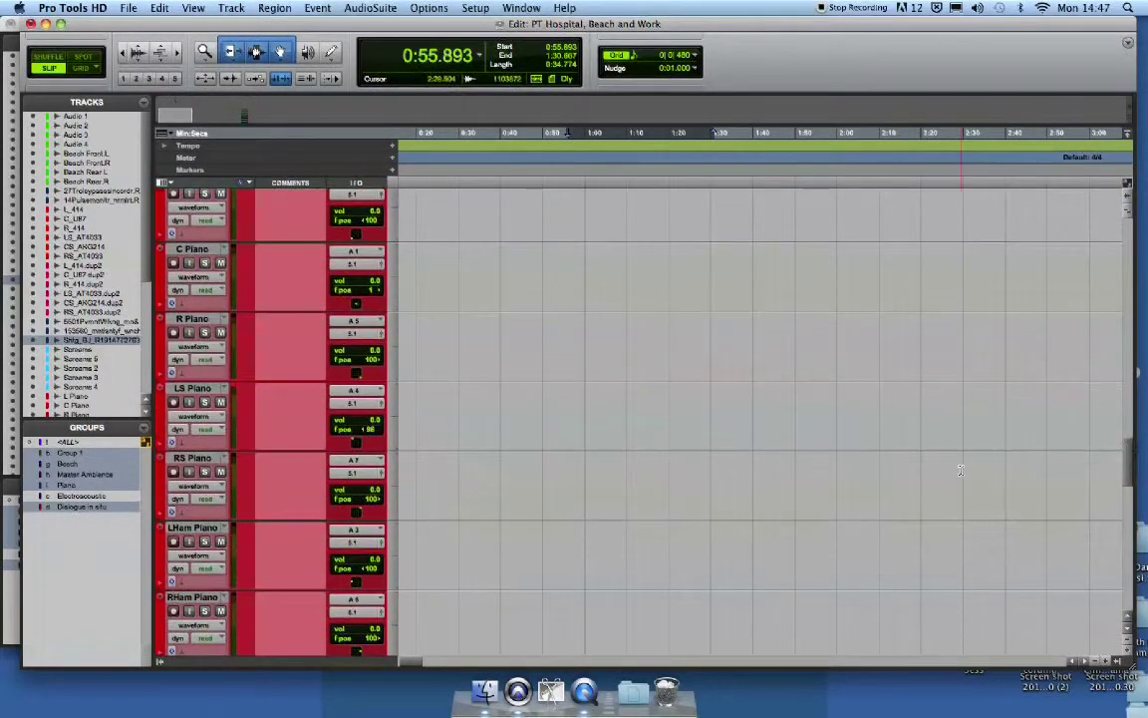
Step: Widen the timeline view and locate the stretched-sound clips on the electroacoustic tracks beneath the Piano tracks
scroll(961, 470, "right", 5)
scroll(1112, 359, "up", 12)
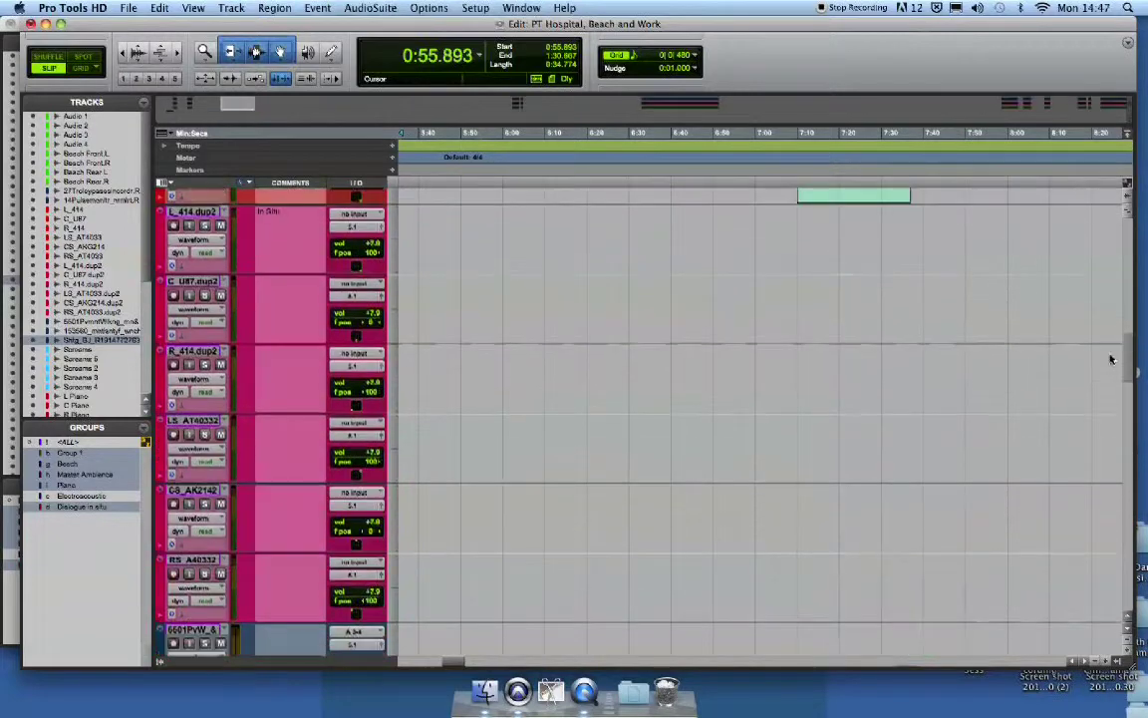
scroll(1113, 359, "down", 15)
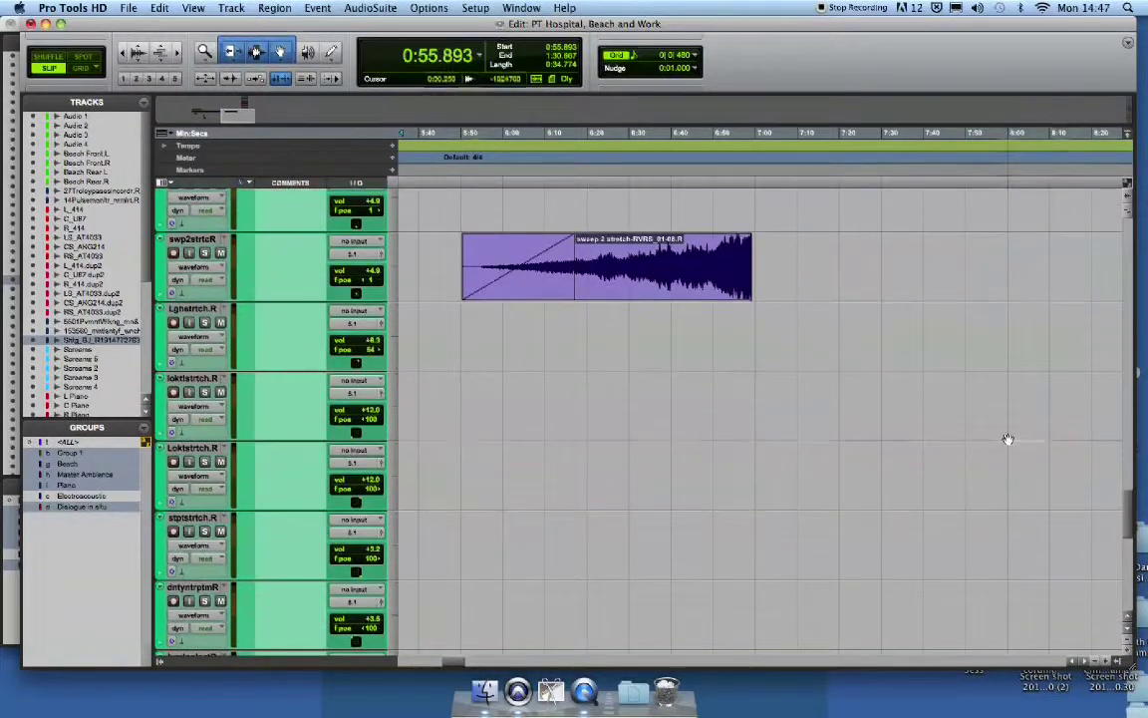
scroll(1008, 438, "left", 10)
key("super+bracketleft")
key("super+bracketleft")
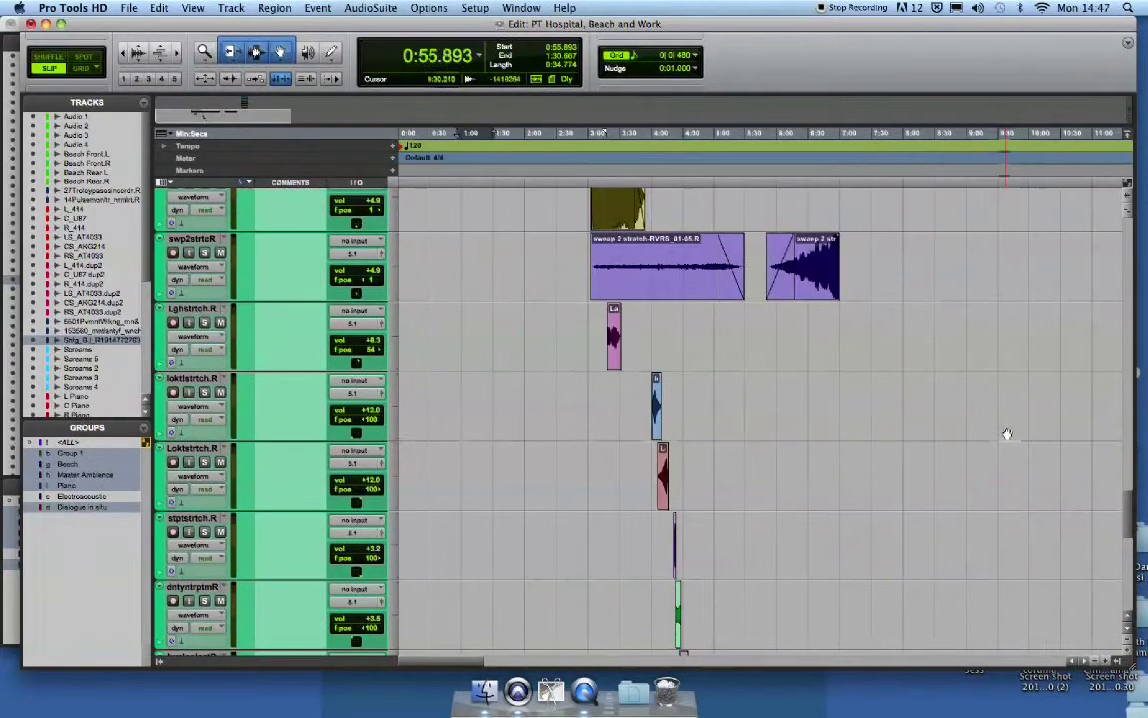
Step: Examine the green electroacoustic tracks and their clips, from the sweep stretches down to the crashes and Eating
scroll(1126, 493, "up", 3)
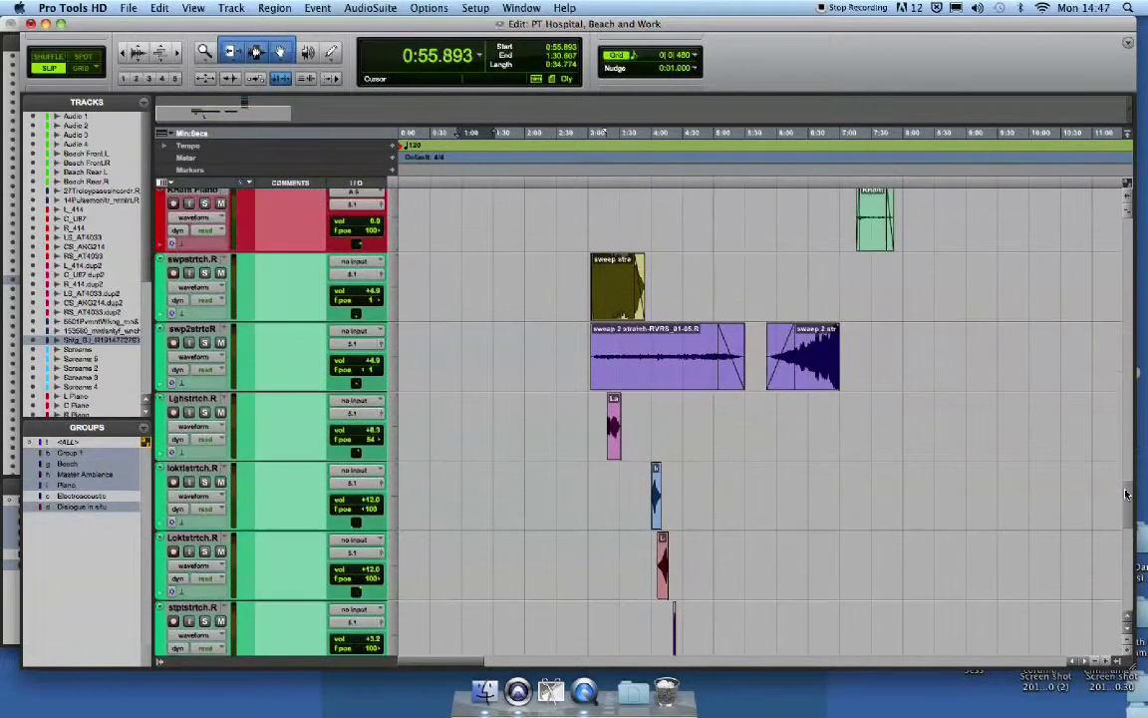
scroll(1129, 496, "up", 1)
scroll(1133, 500, "right", 5)
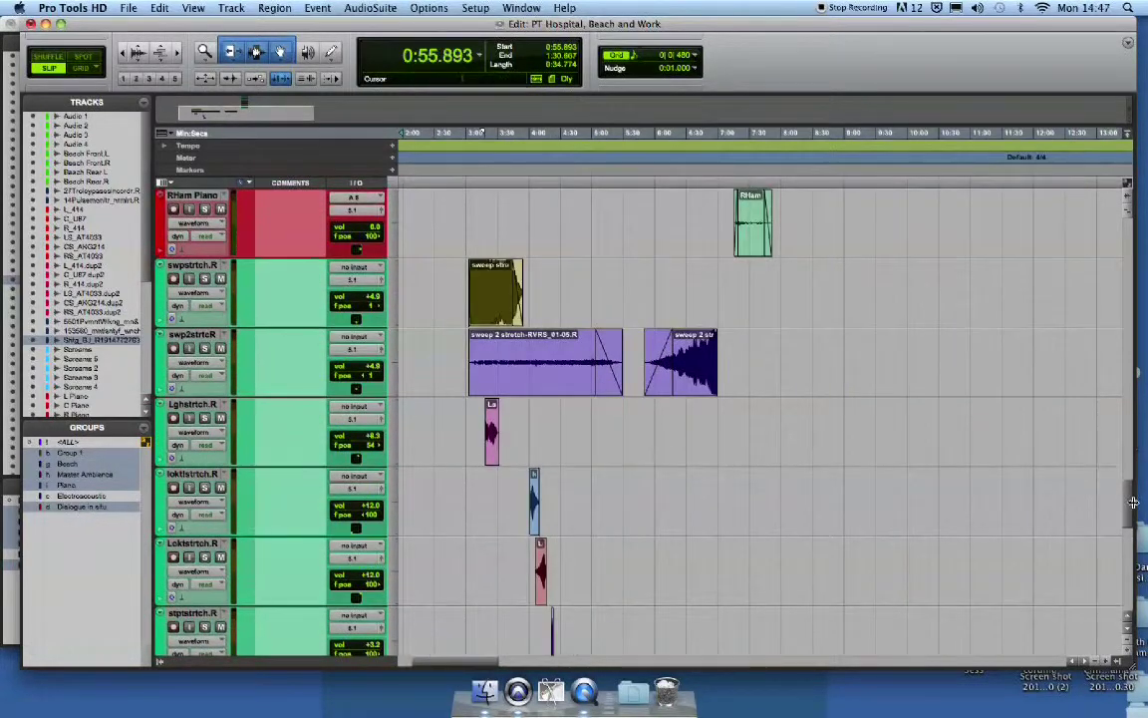
scroll(1129, 506, "down", 1)
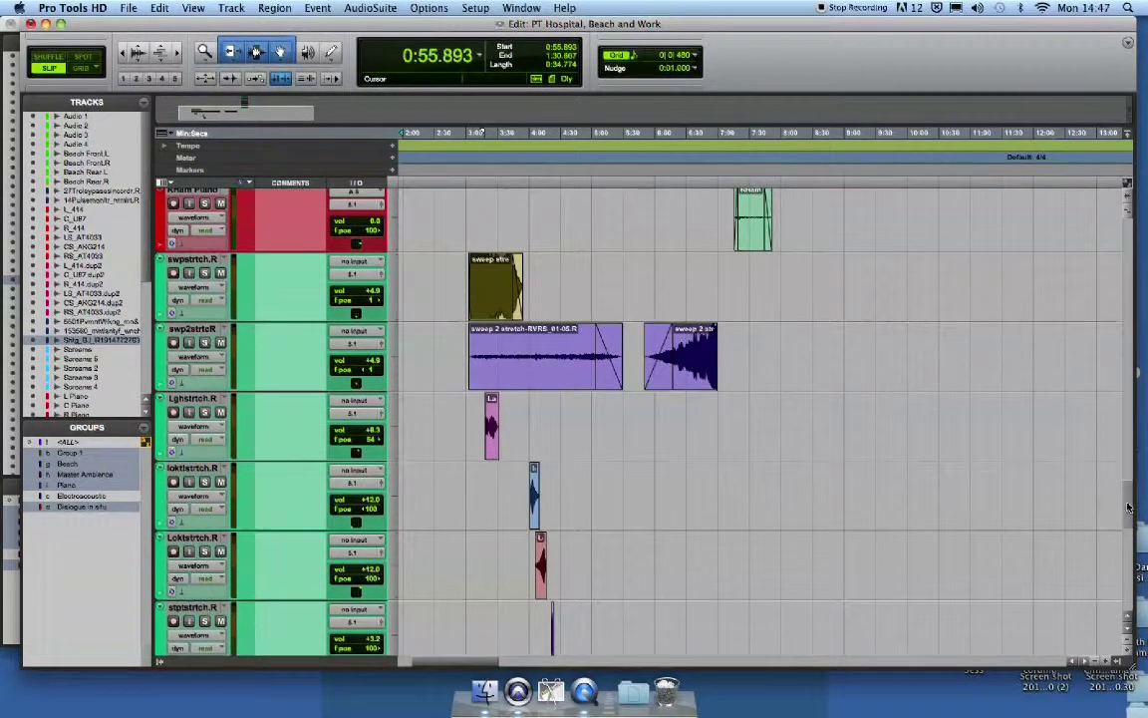
scroll(1129, 509, "down", 1)
scroll(1130, 508, "down", 2)
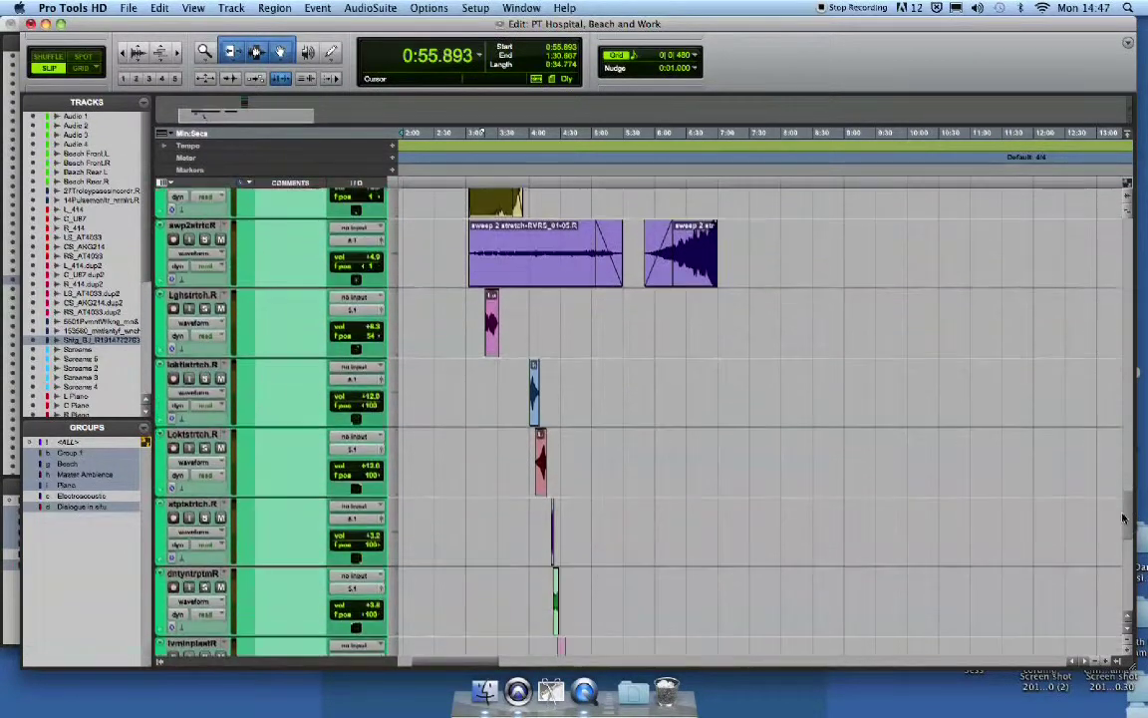
scroll(1120, 513, "down", 1)
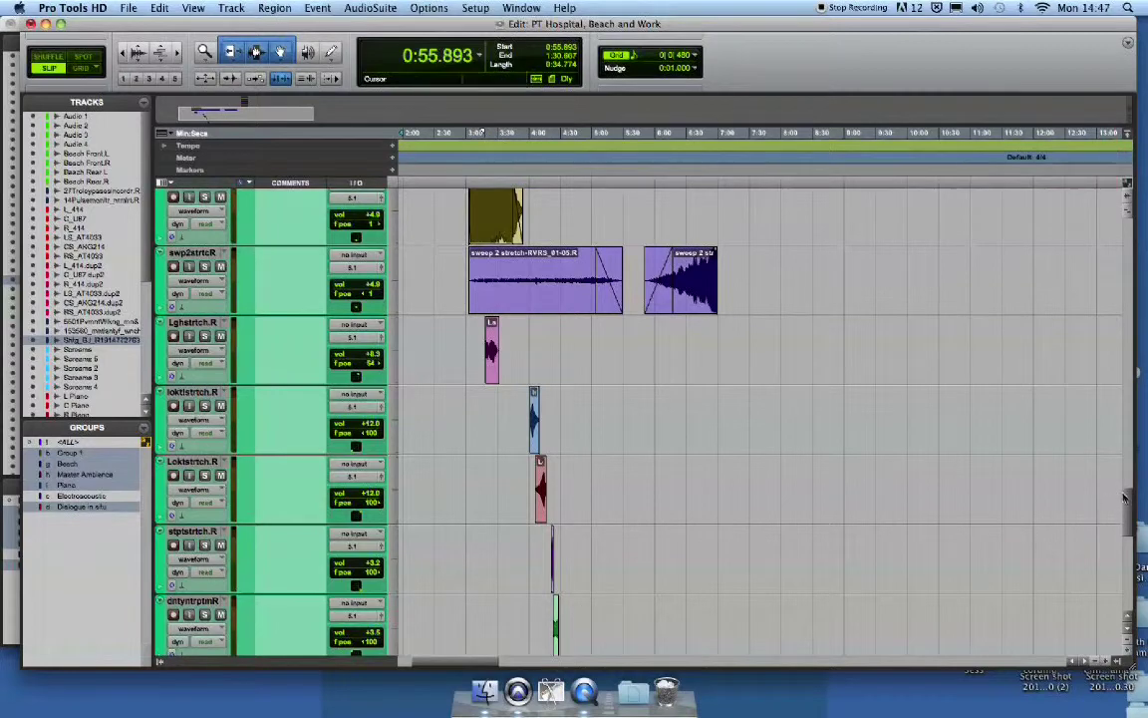
scroll(1104, 506, "down", 12)
scroll(1106, 518, "down", 3)
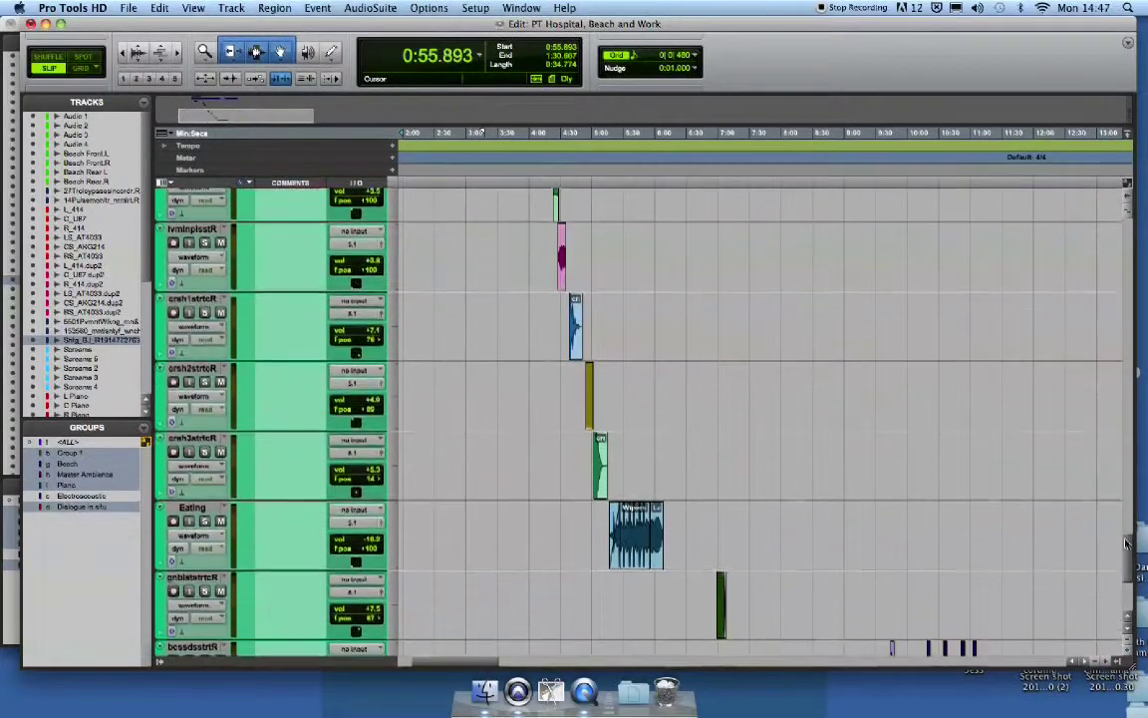
Step: Show the Mix window and examine the pan positions and inserts of the electroacoustic tracks up to Master 1
key("super+bracketright")
key("super+equal")
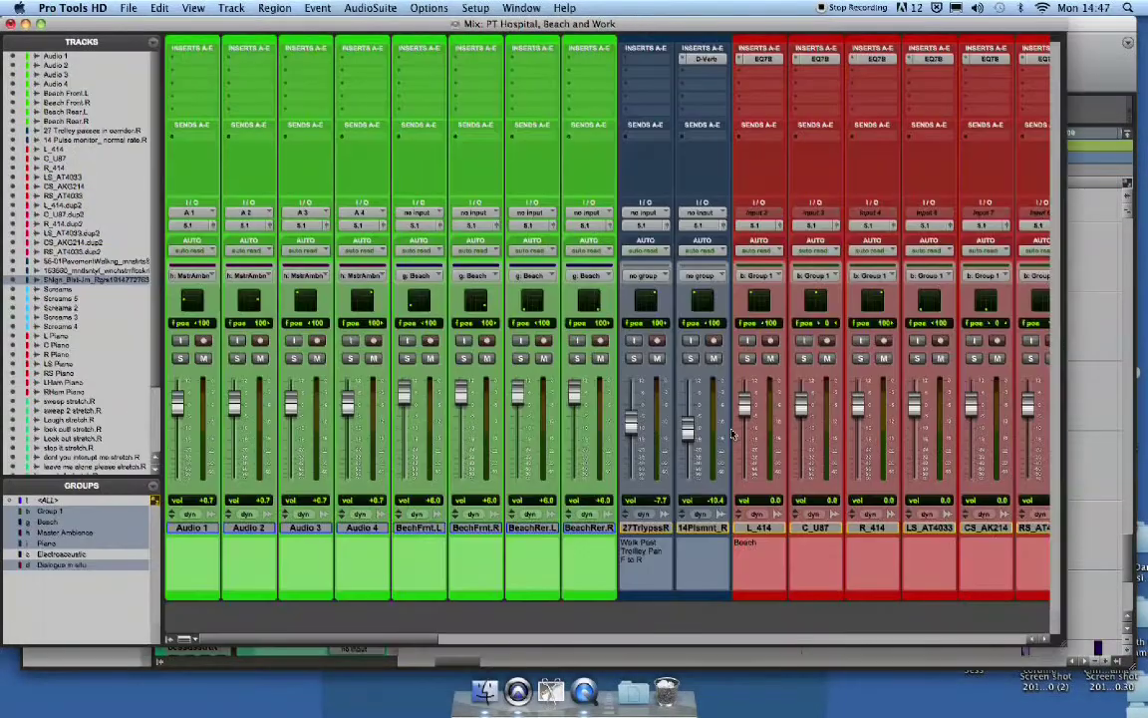
scroll(698, 398, "right", 15)
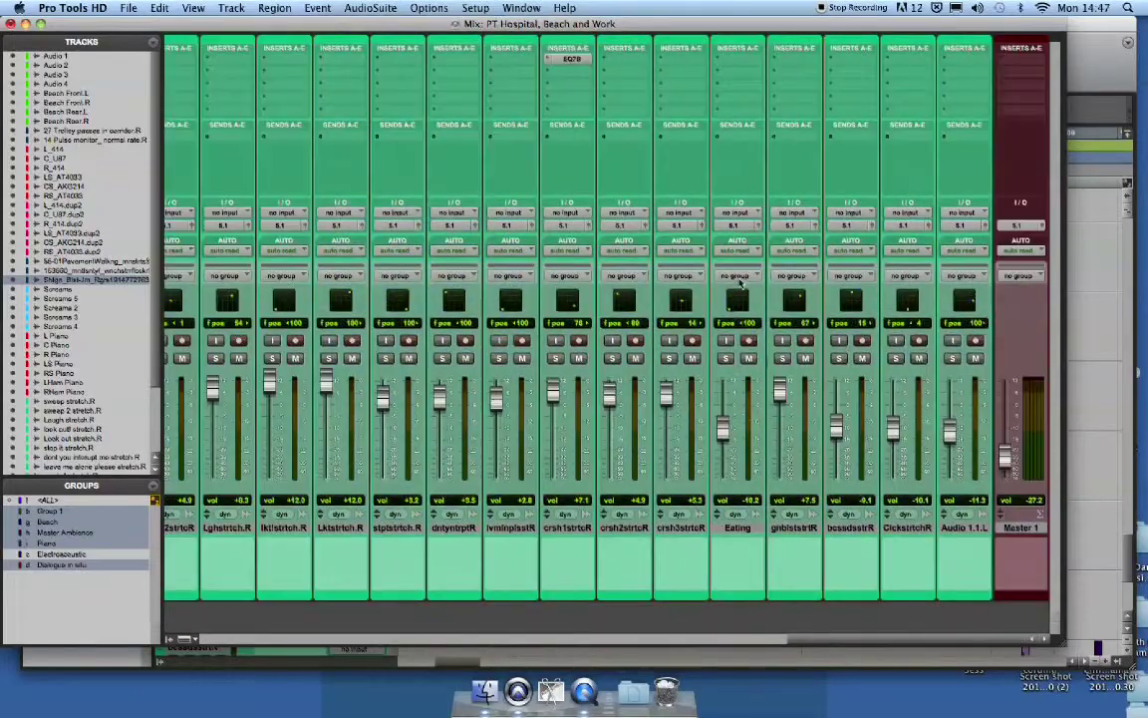
scroll(715, 303, "left", 1)
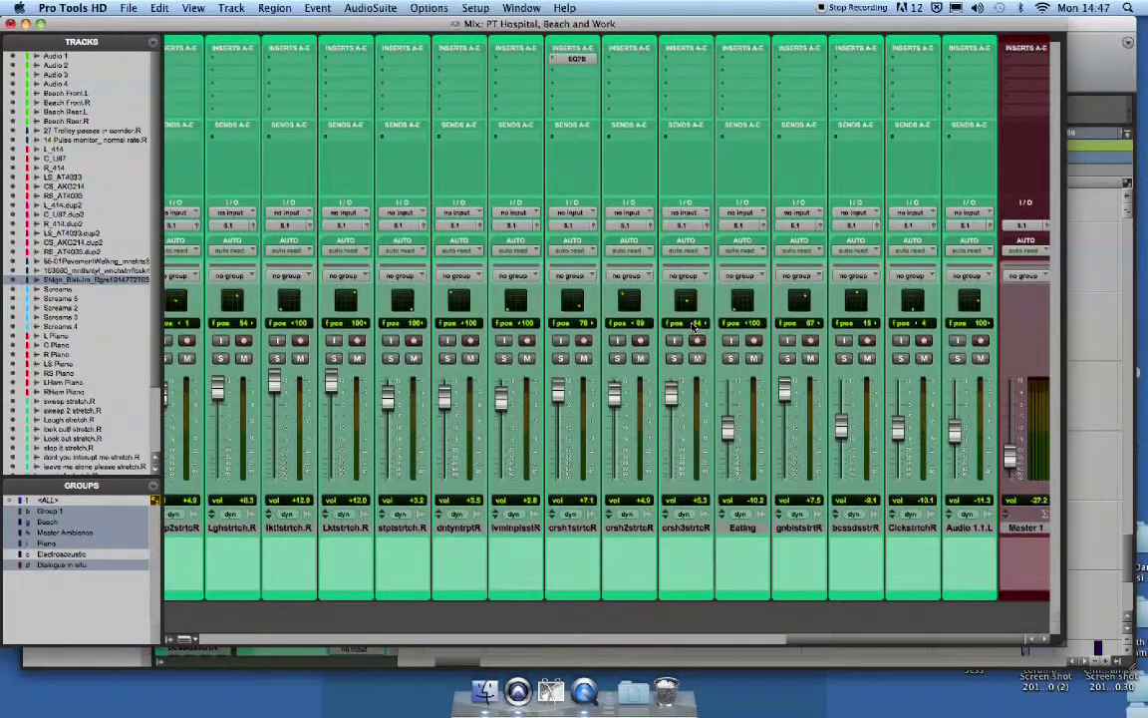
Step: Return to the Edit window, magnify the timeline, and select the first crash clip and its track
key("super+equal")
key("super+bracketright")
key("super+bracketright")
key("super+bracketright")
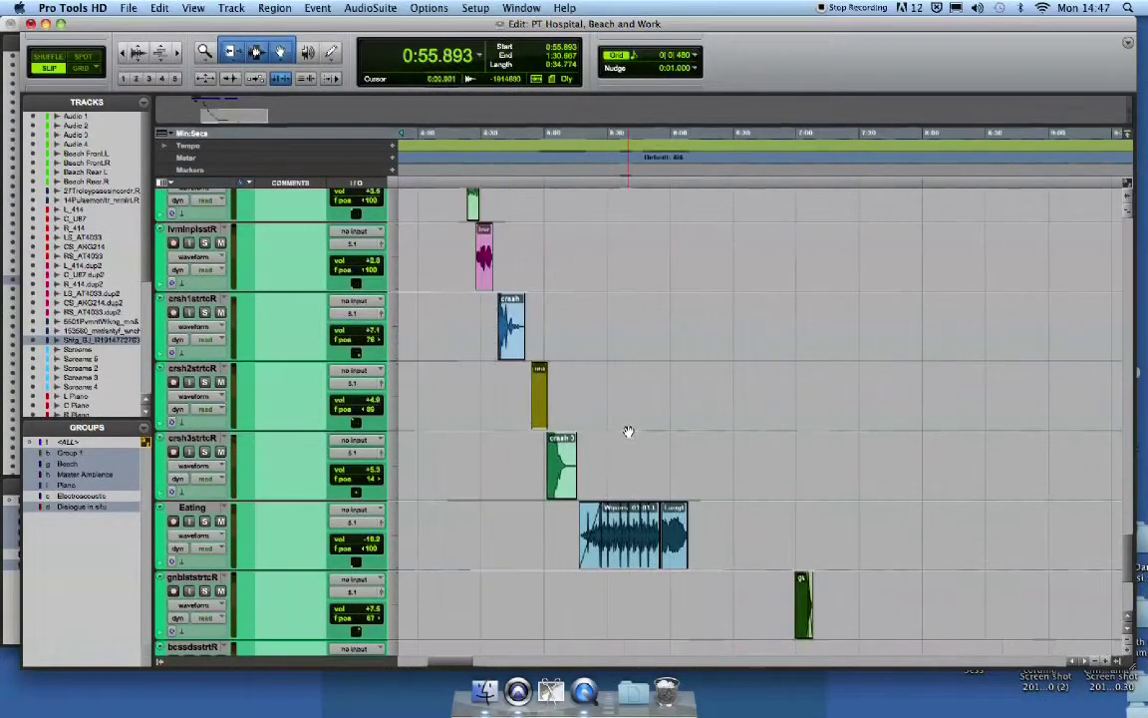
left_click(511, 349)
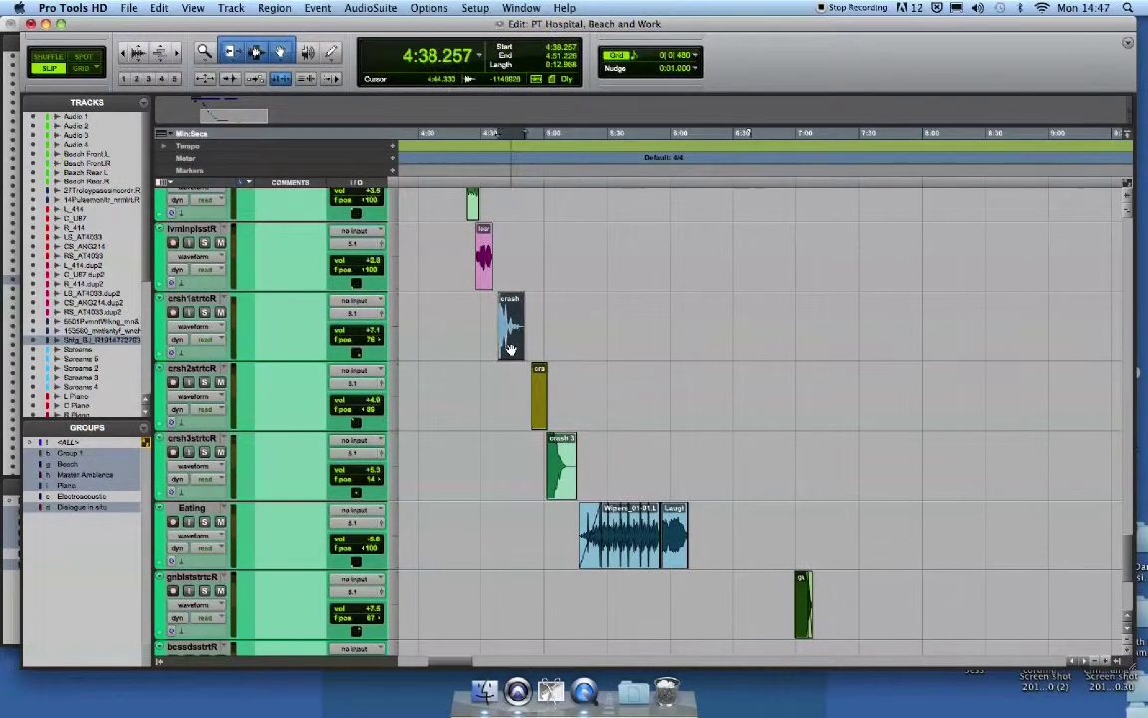
left_click(192, 298)
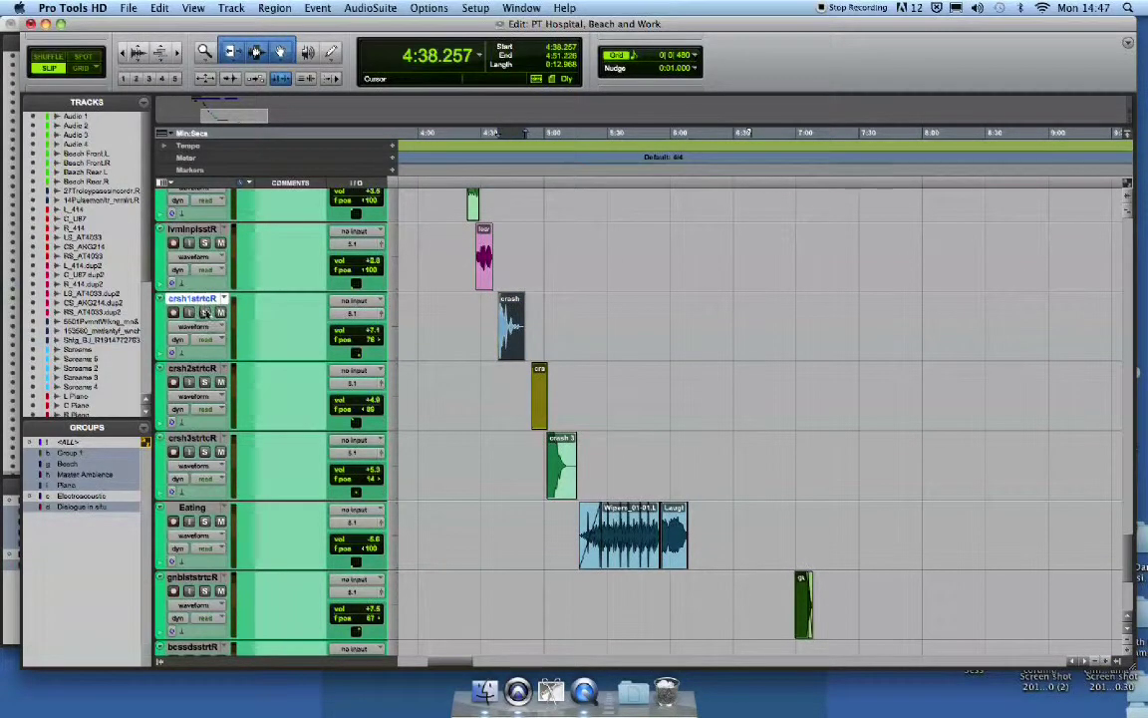
Step: Play the first crash clip with its 5.1 panner open to watch the pan automation, closing the panner and stopping playback at the end
left_click(384, 319)
key("space")
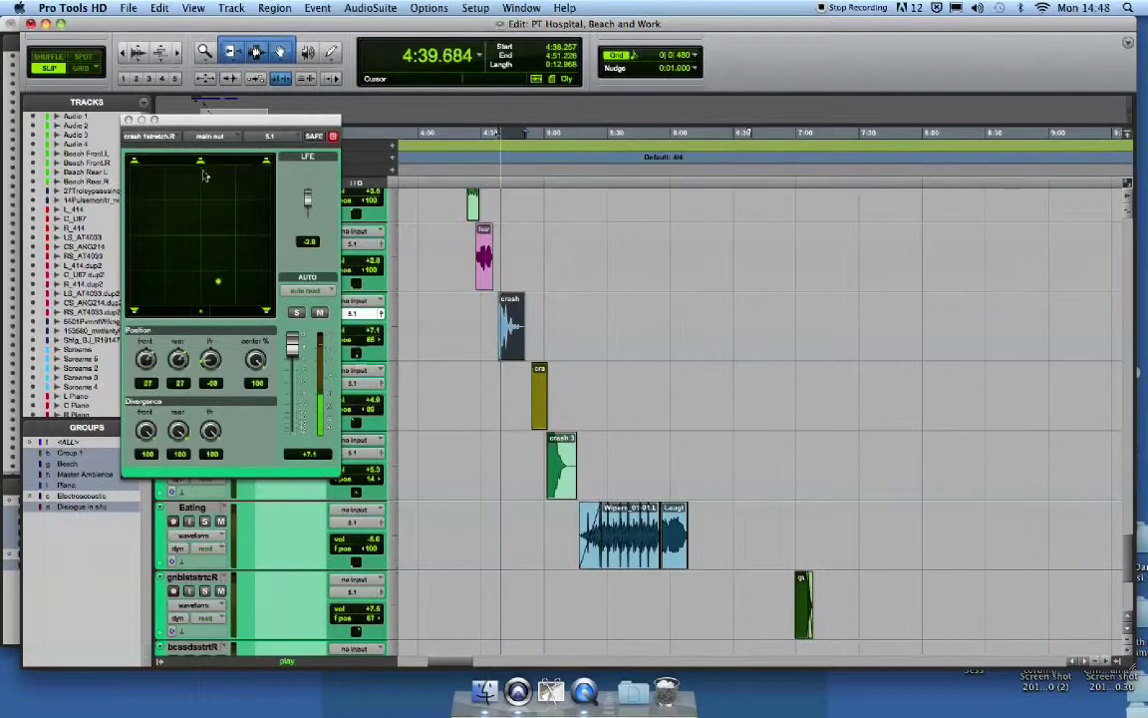
left_click_drag(219, 283, 149, 279)
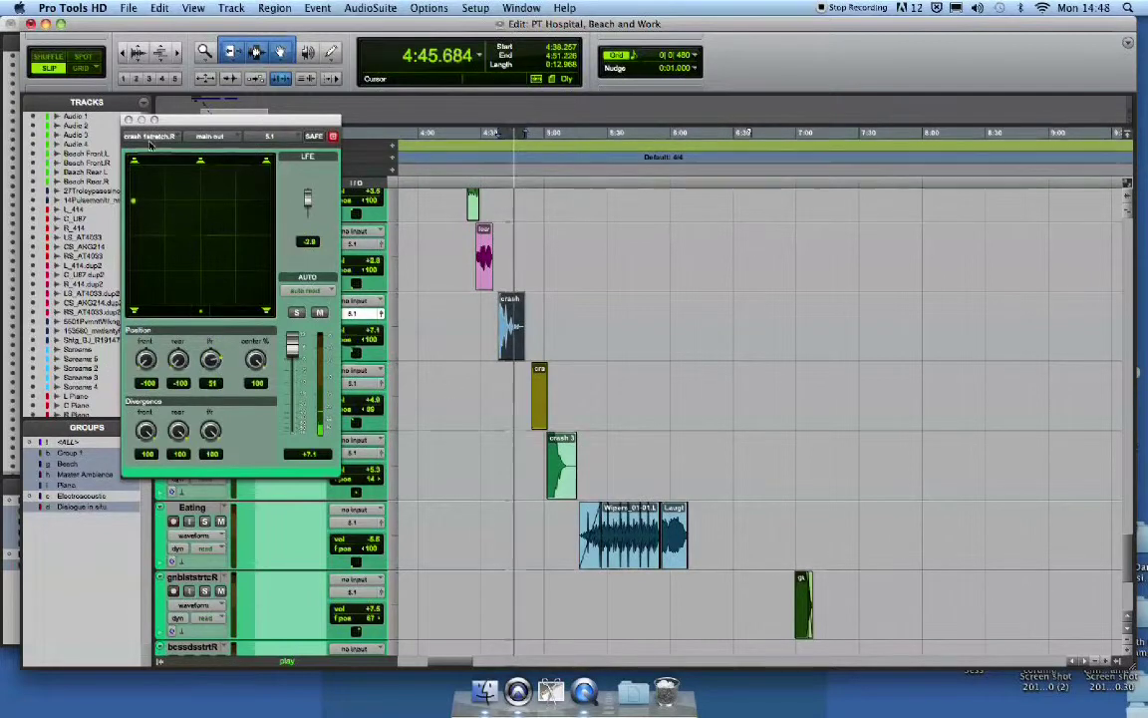
left_click(127, 119)
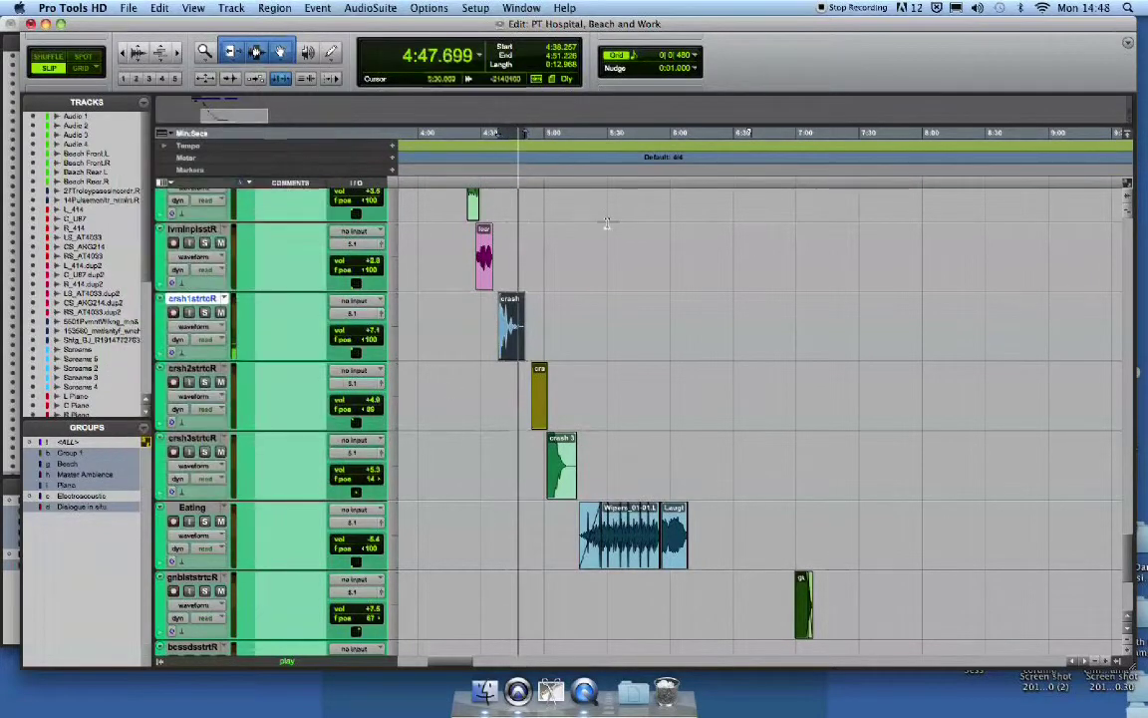
key("space")
Step: Bring up the Mix window and open the recent session Mastering Session.ptf
key("super+equal")
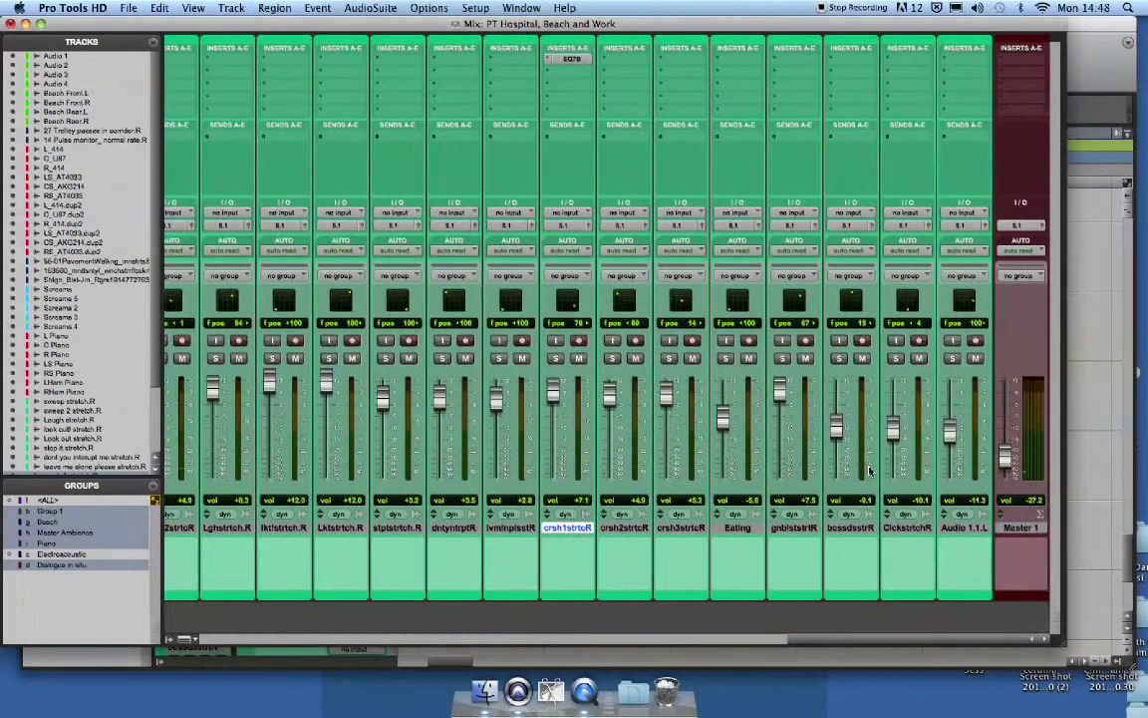
left_click(129, 8)
mouse_move(131, 51)
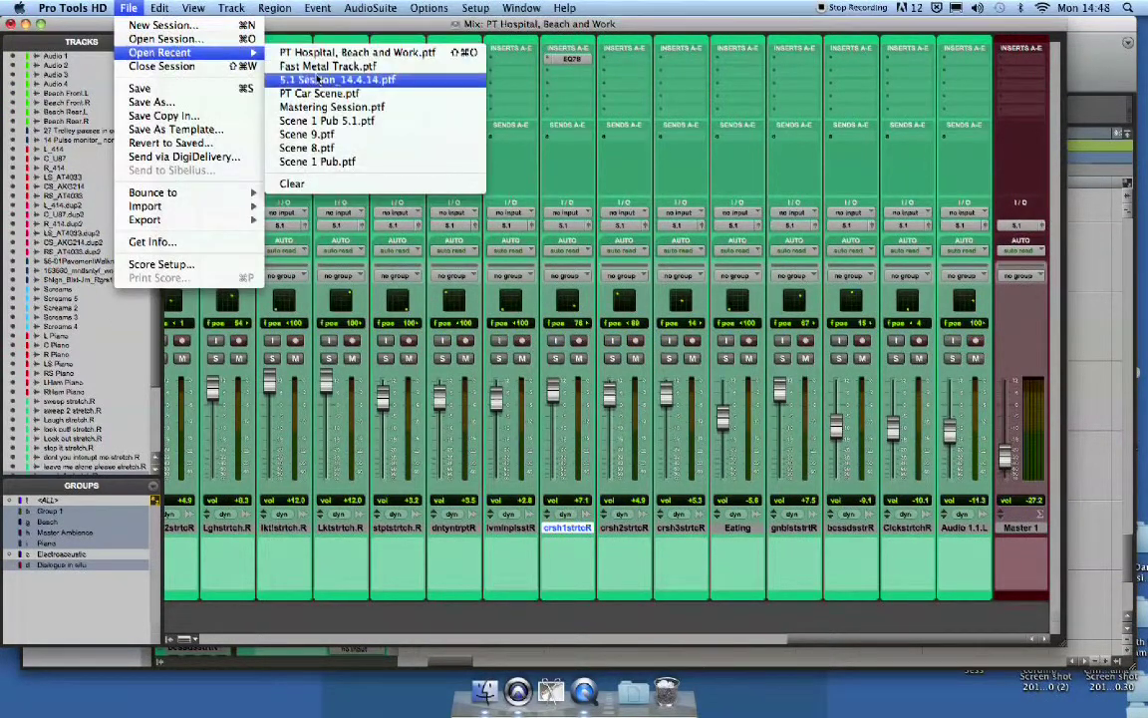
left_click(329, 107)
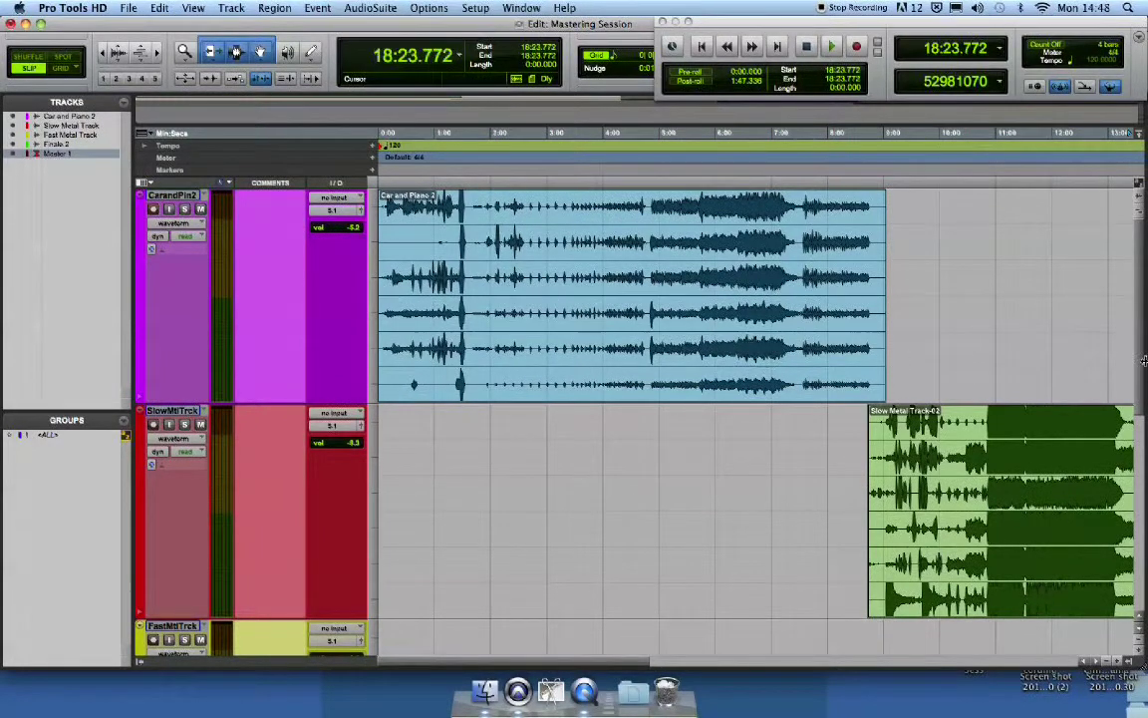
Step: Examine the mastering clips from Car and Piano 2 to Finale 2, and show the inserts in the Mix window
scroll(1136, 384, "right", 10)
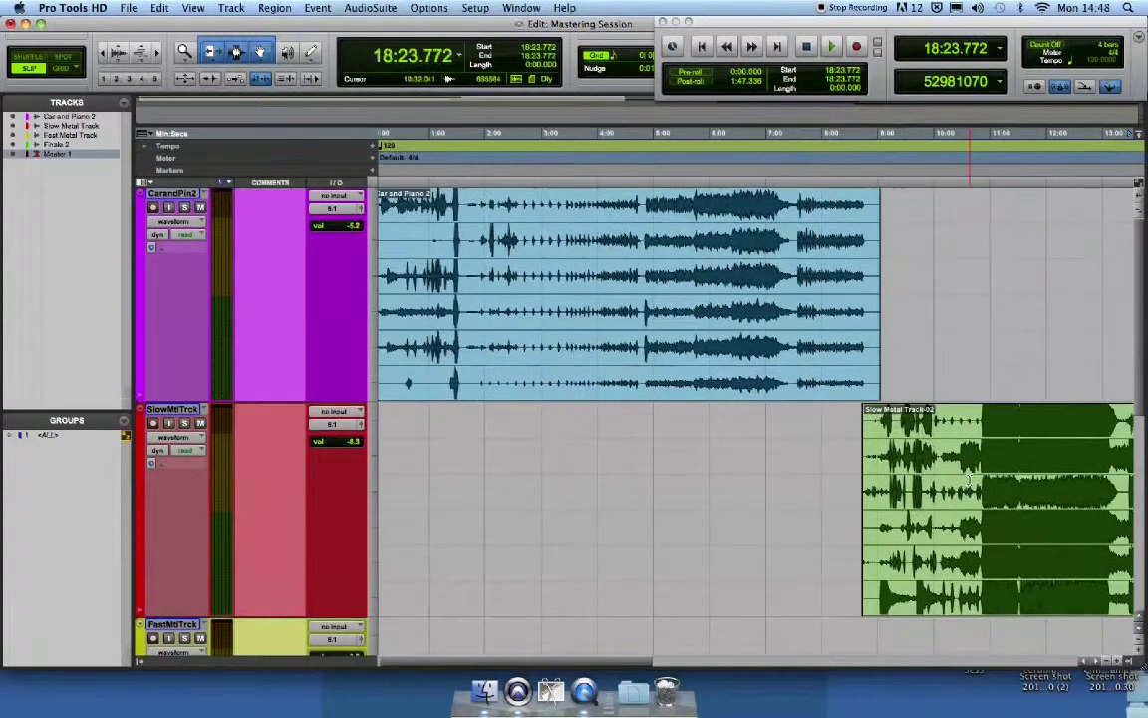
scroll(1136, 393, "down", 10)
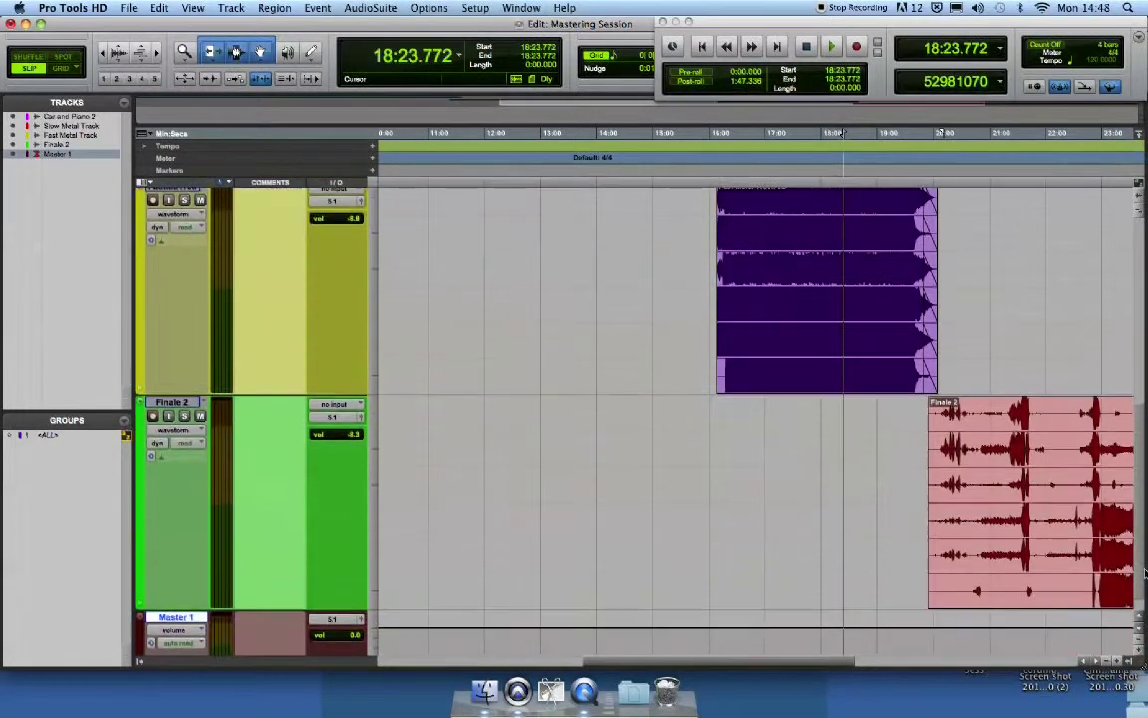
scroll(977, 519, "right", 3)
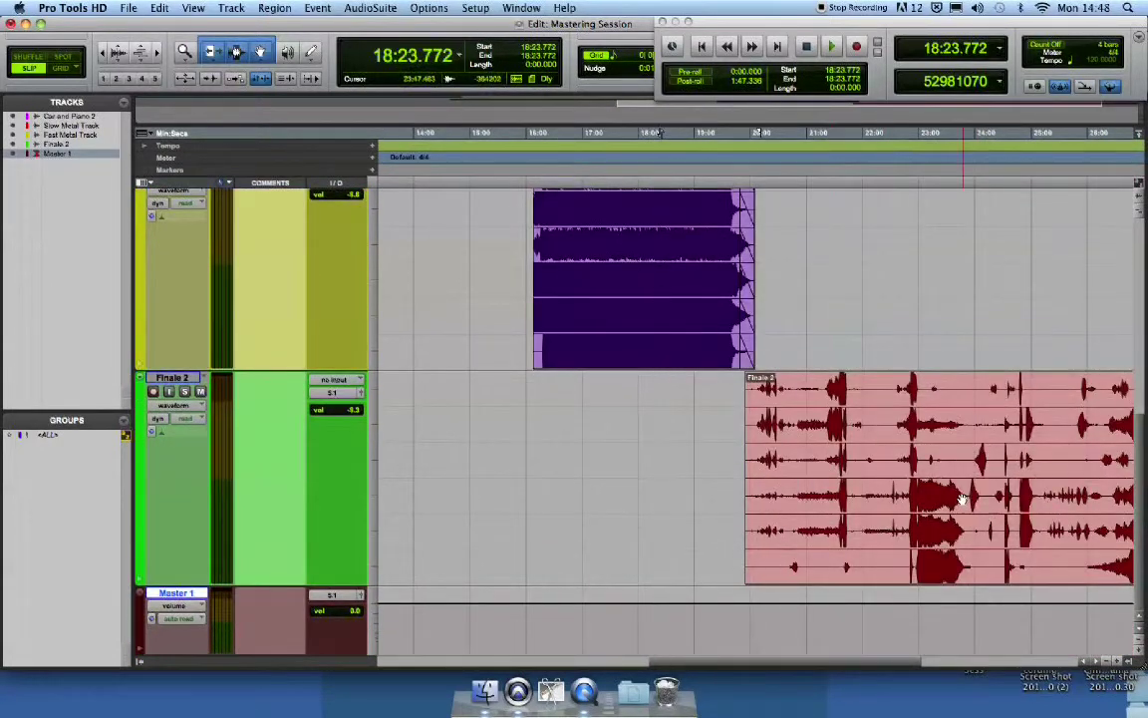
key("super+equal")
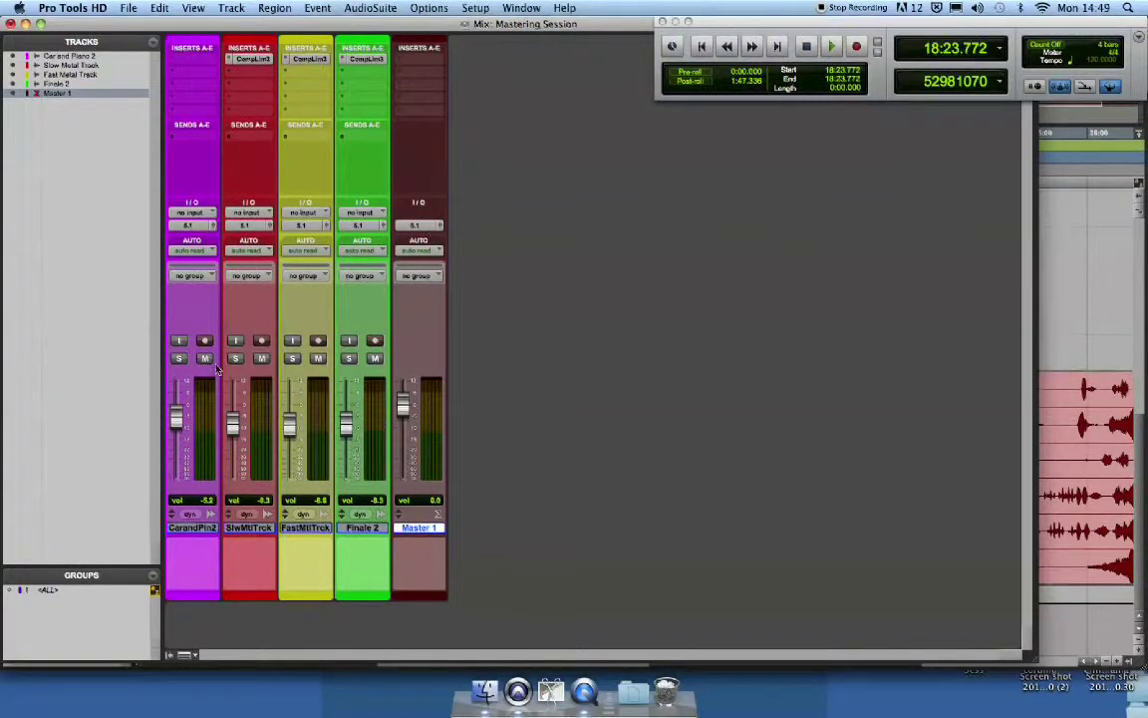
Step: Hide Pro Tools HD and open the 5 PT MASTERING BOUNCES folder in Finder
left_click(85, 8)
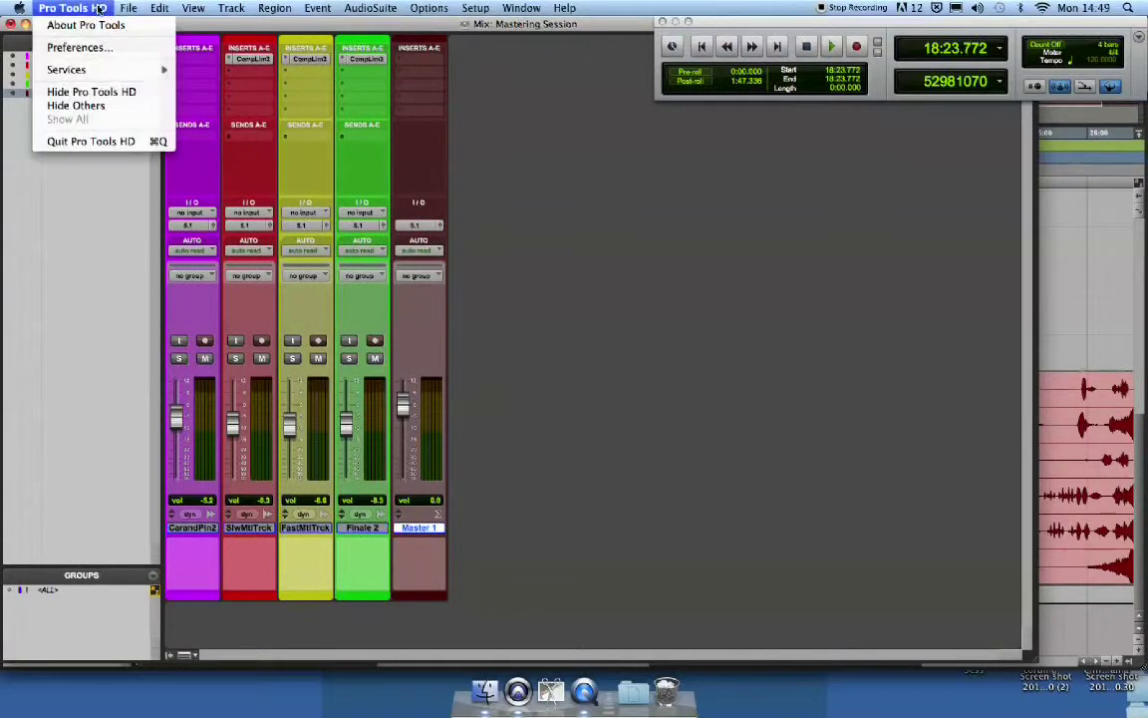
left_click(84, 93)
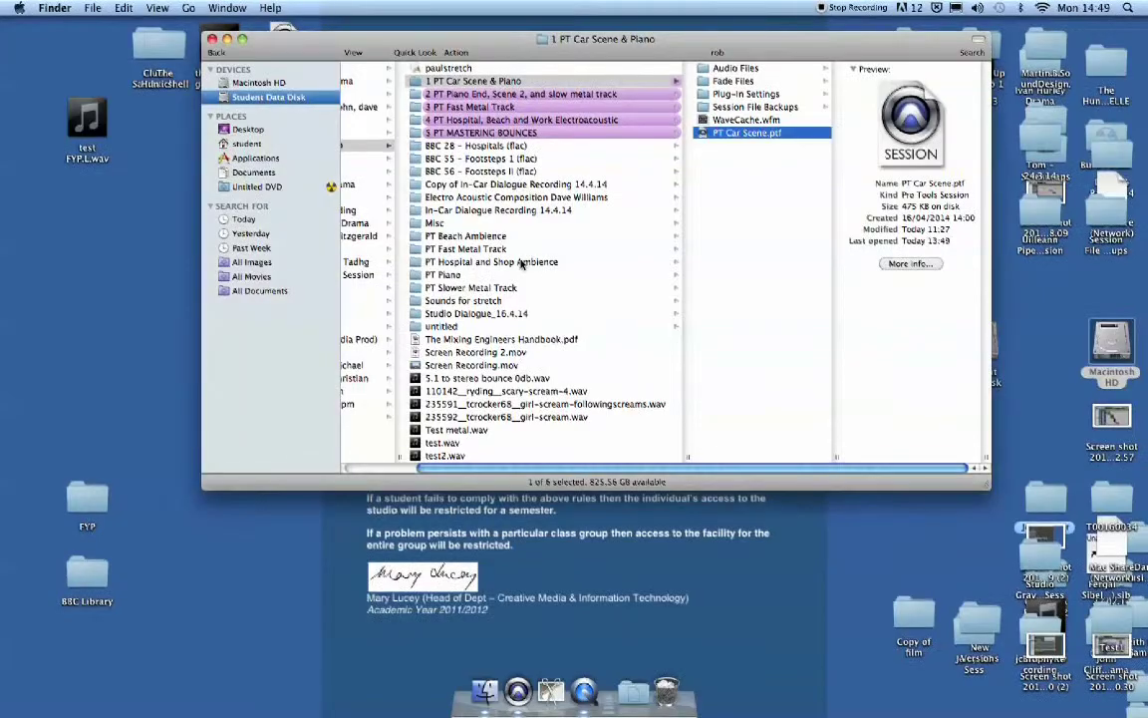
key("Left")
key("Down")
key("Down")
key("Down")
key("Down")
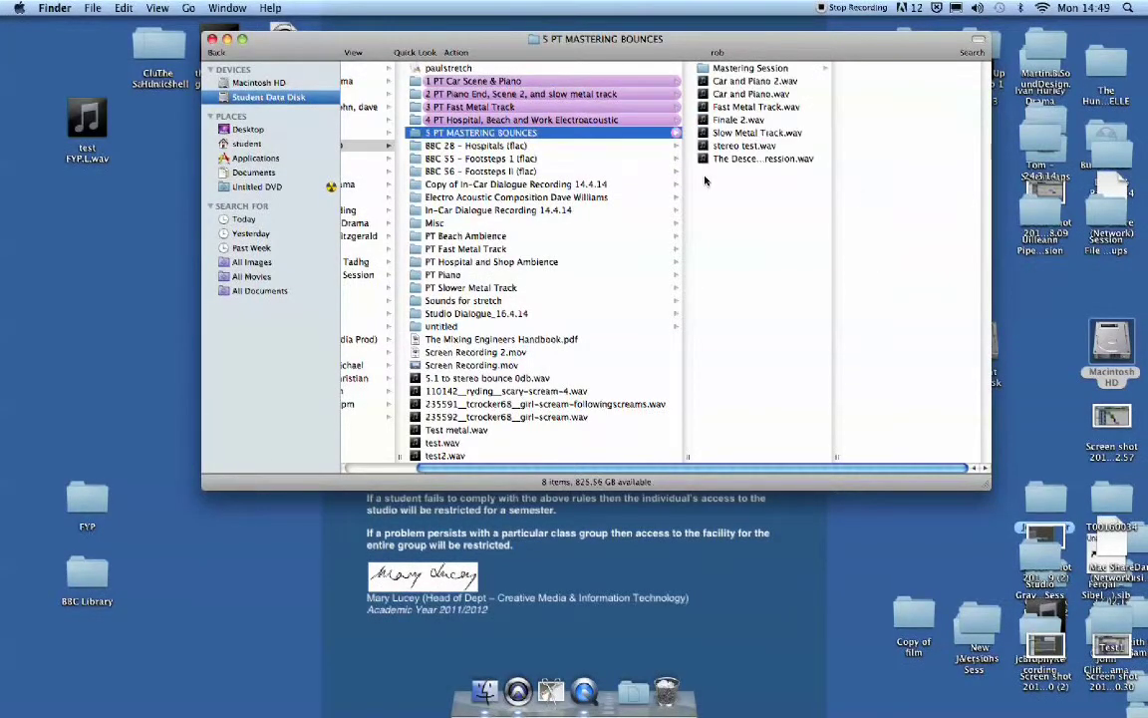
Step: Inspect the file information of the 6-channel The Descent WAV bounce and close it
left_click(741, 162)
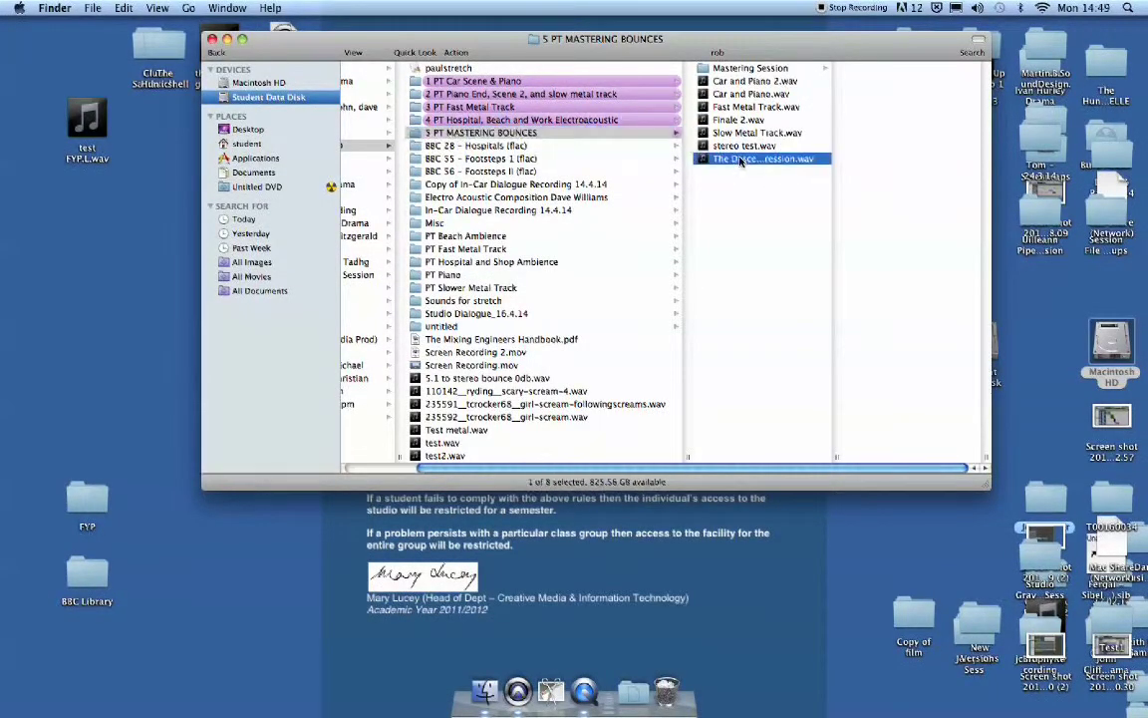
key("super+i")
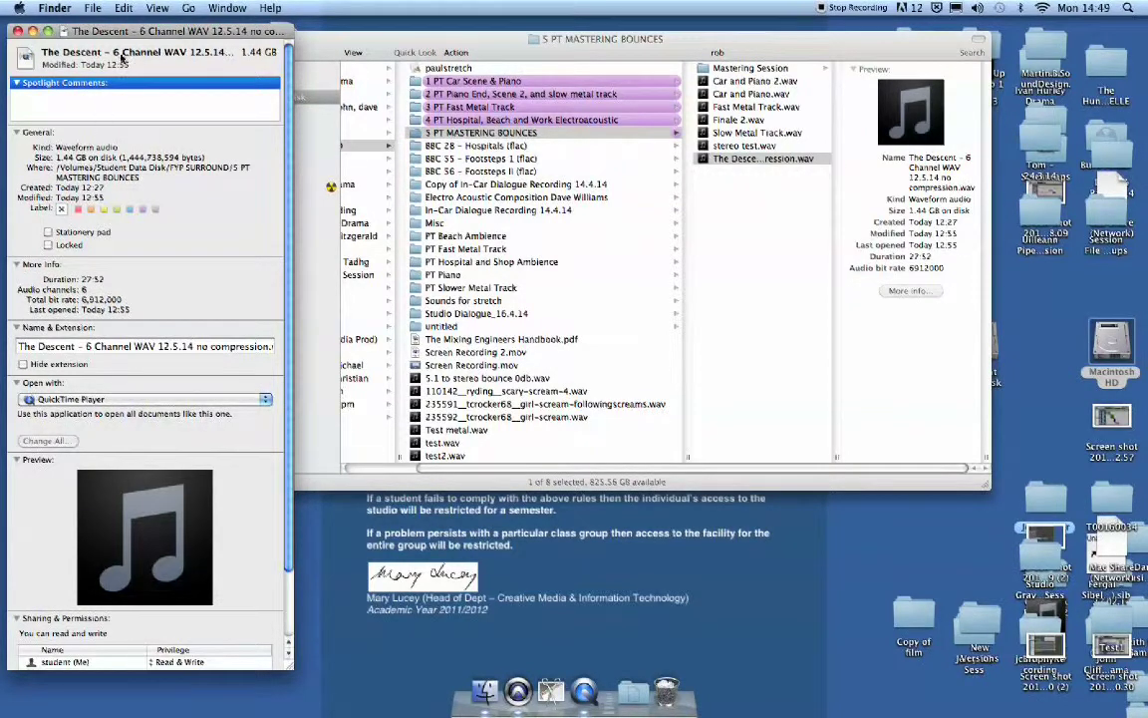
left_click(17, 31)
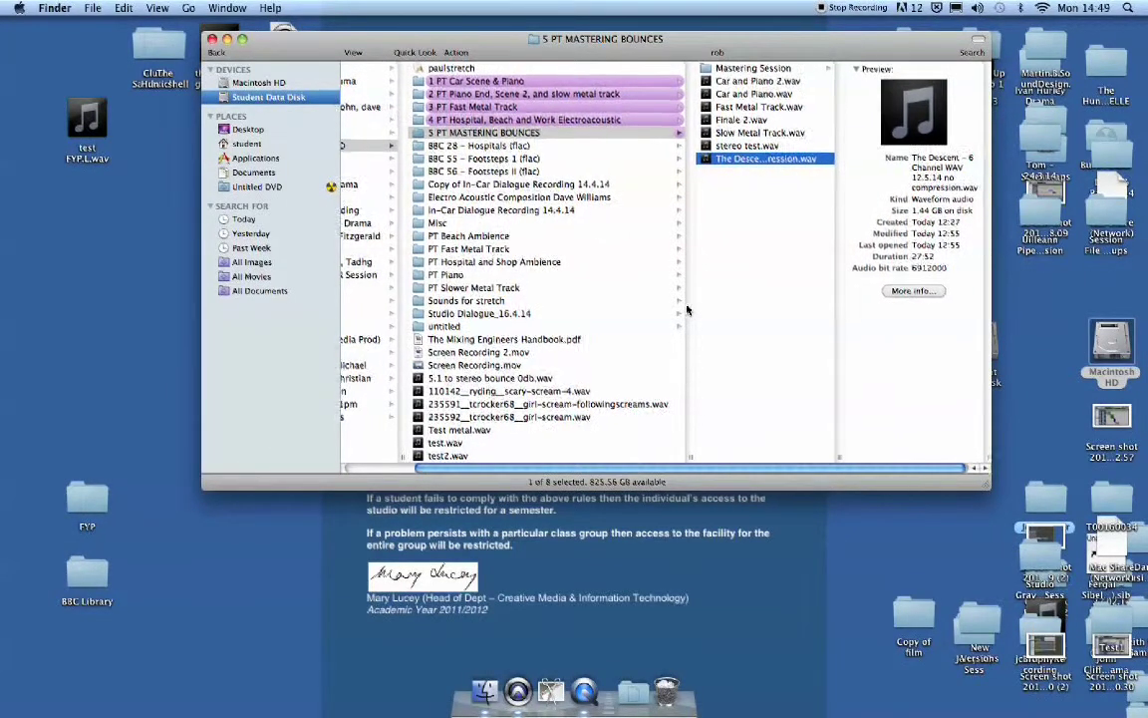
Step: Look over the FYP SURROUND folder columns and the BBC 28 - Hospitals folder, and return to 5 PT MASTERING BOUNCES
scroll(684, 311, "left", 4)
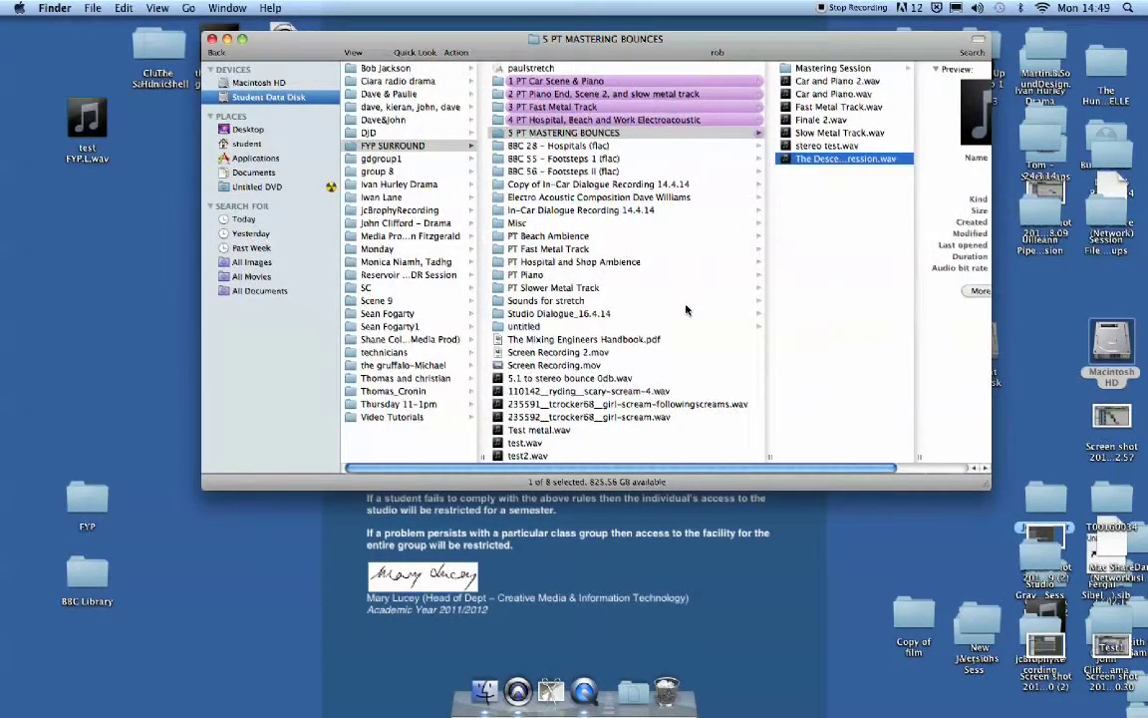
scroll(684, 310, "right", 4)
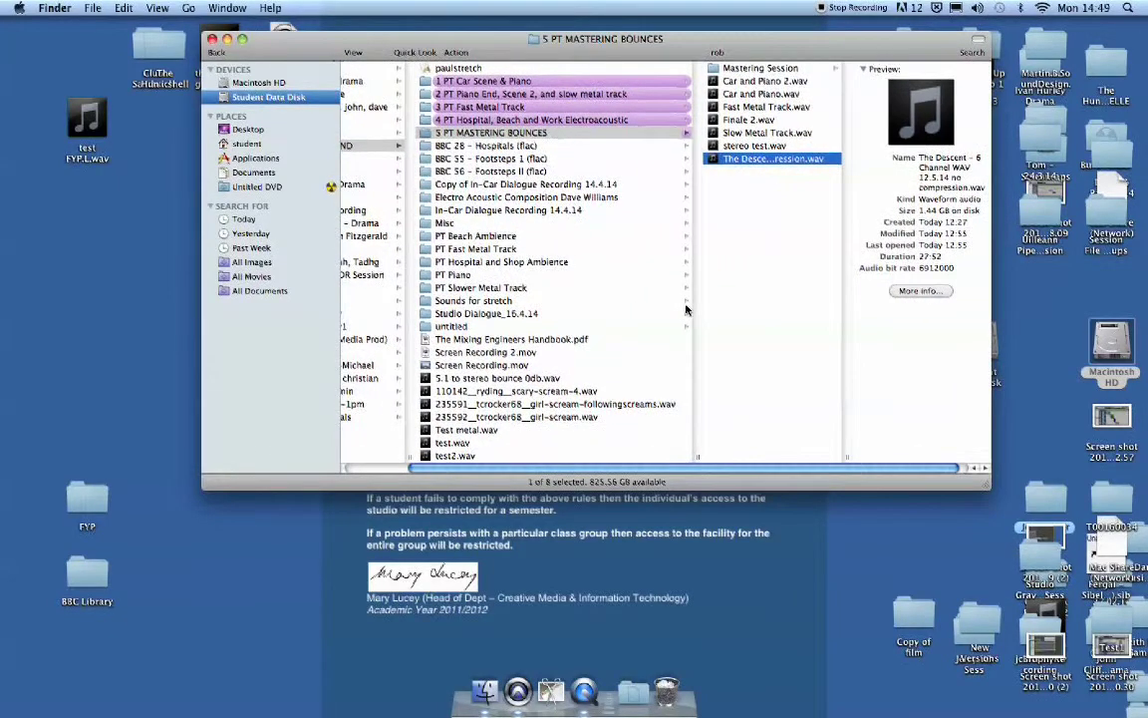
scroll(685, 310, "right", 2)
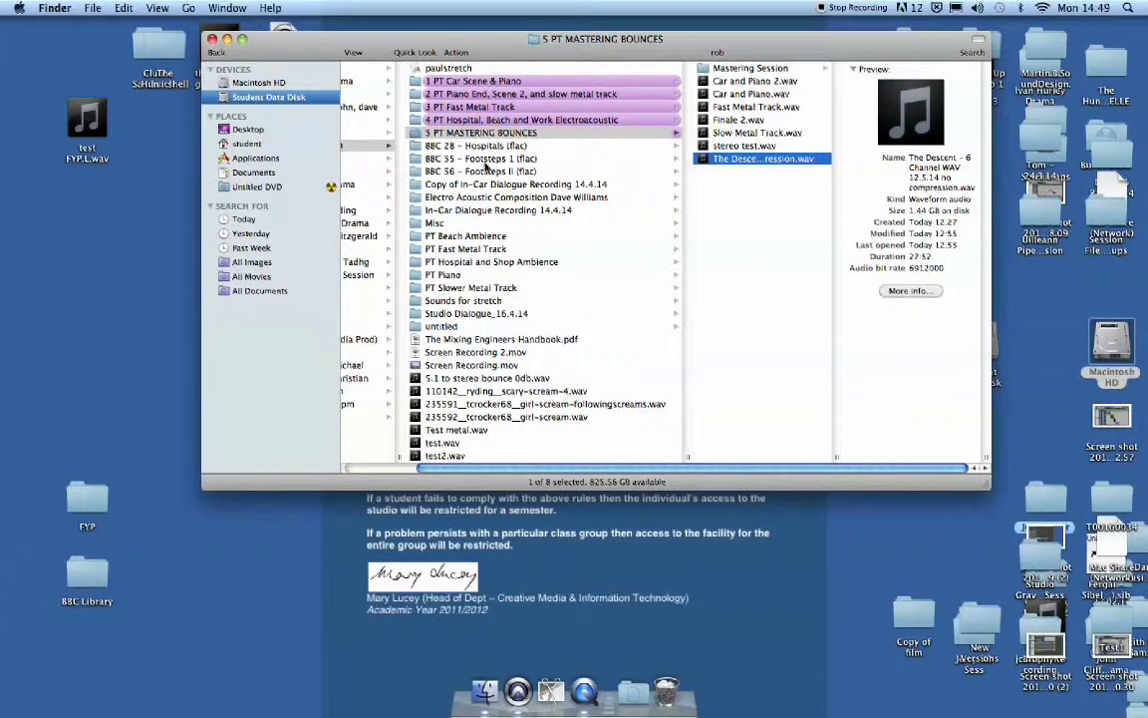
left_click(474, 146)
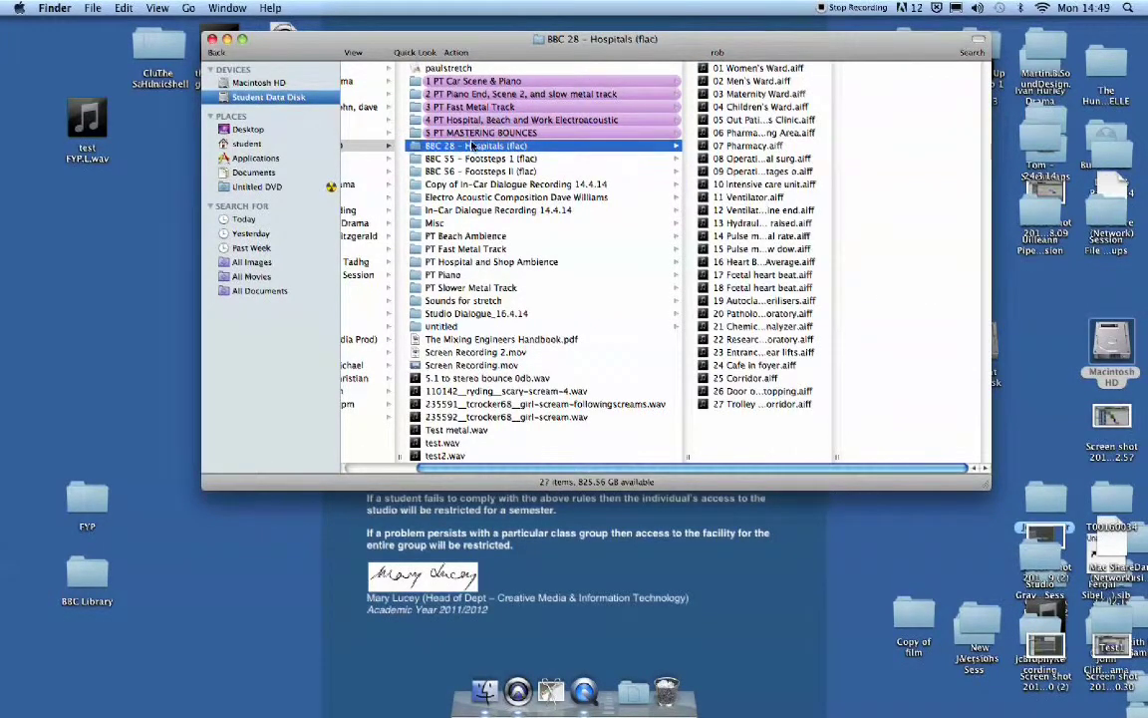
left_click(484, 134)
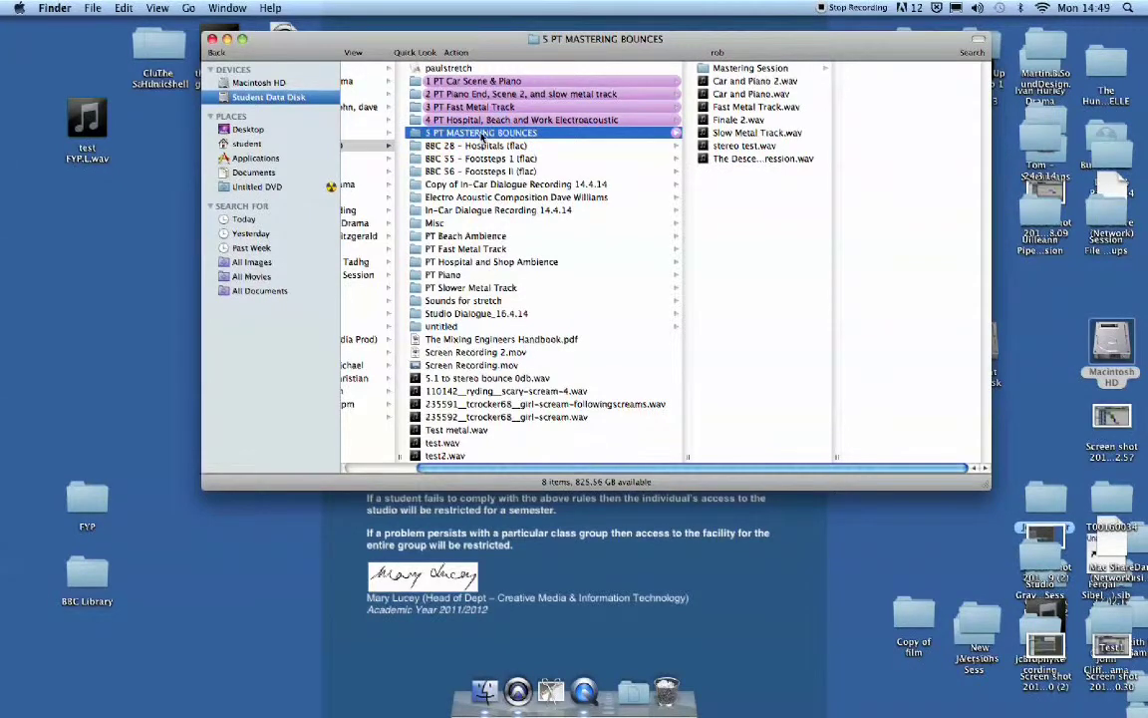